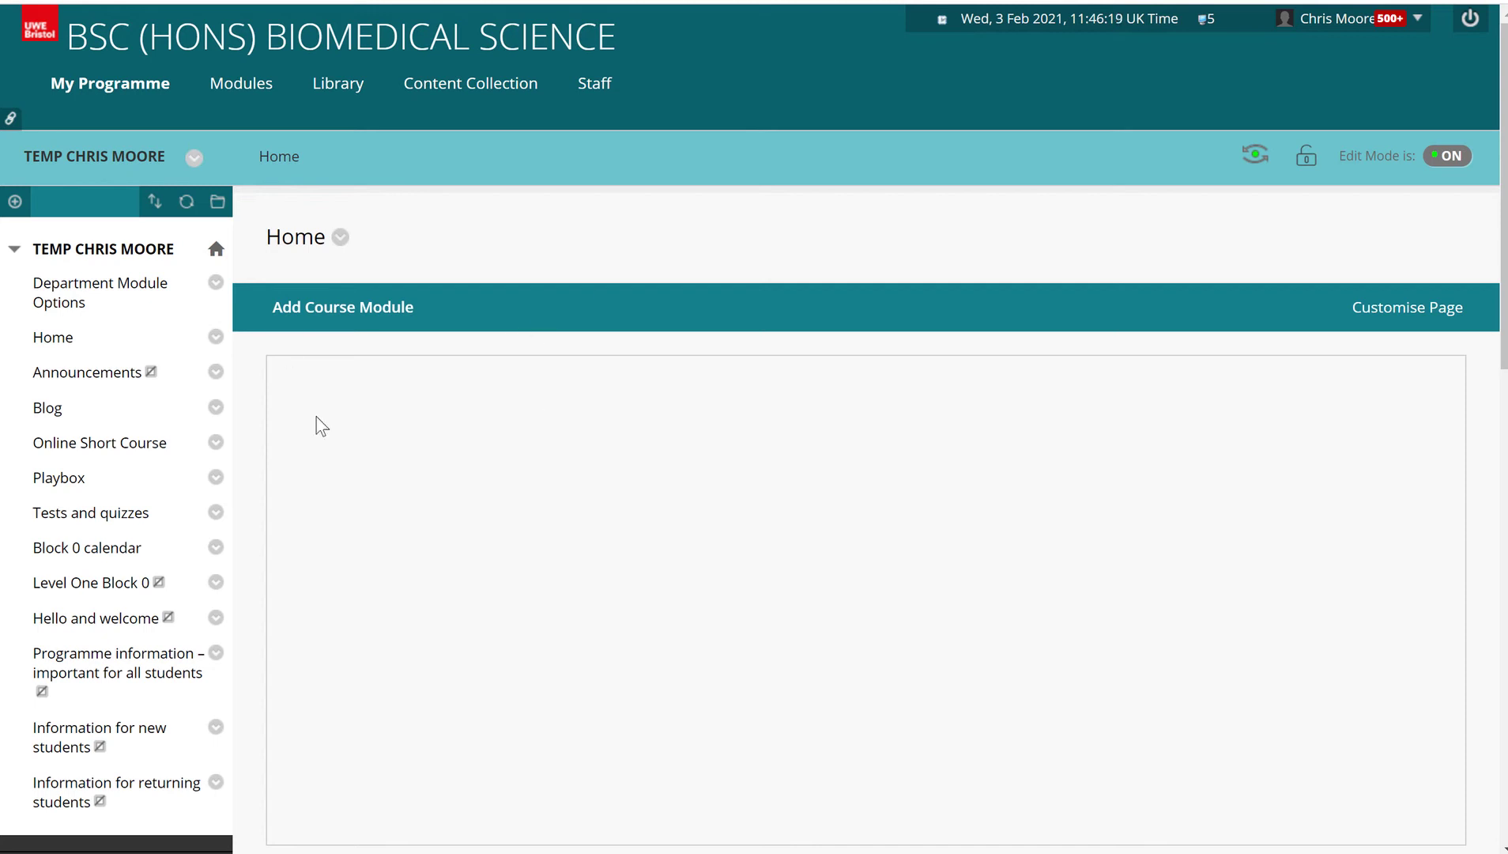
# Step: Open Tests and quizzes from the course menu to list the three tests
pyautogui.click(99, 514)
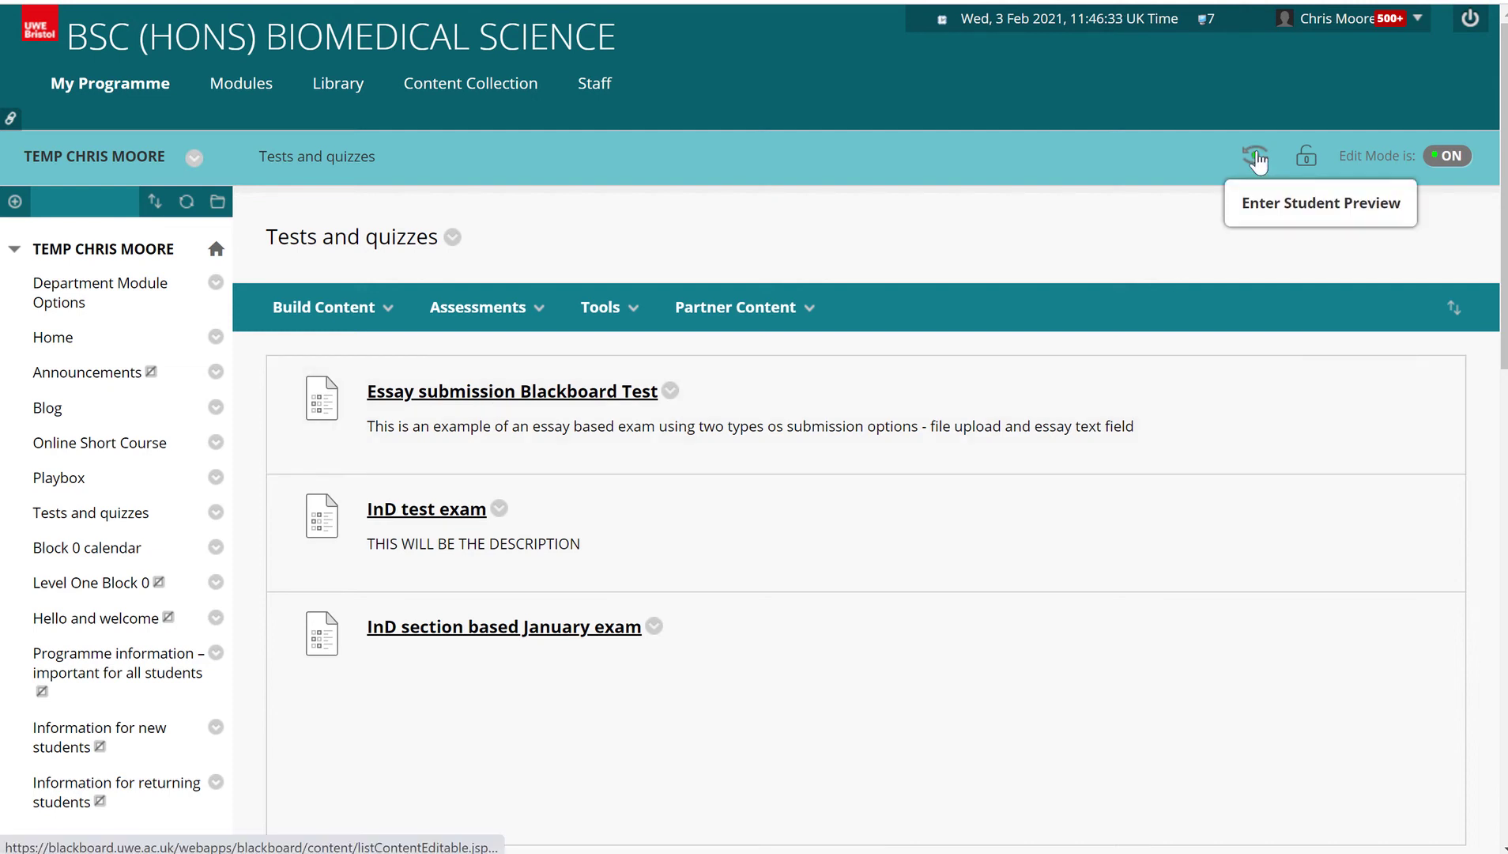
# Step: Enter Student Preview and open the Essay submission Blackboard Test from Tests and quizzes
pyautogui.click(1255, 155)
pyautogui.scroll(-1, 1150, 178)
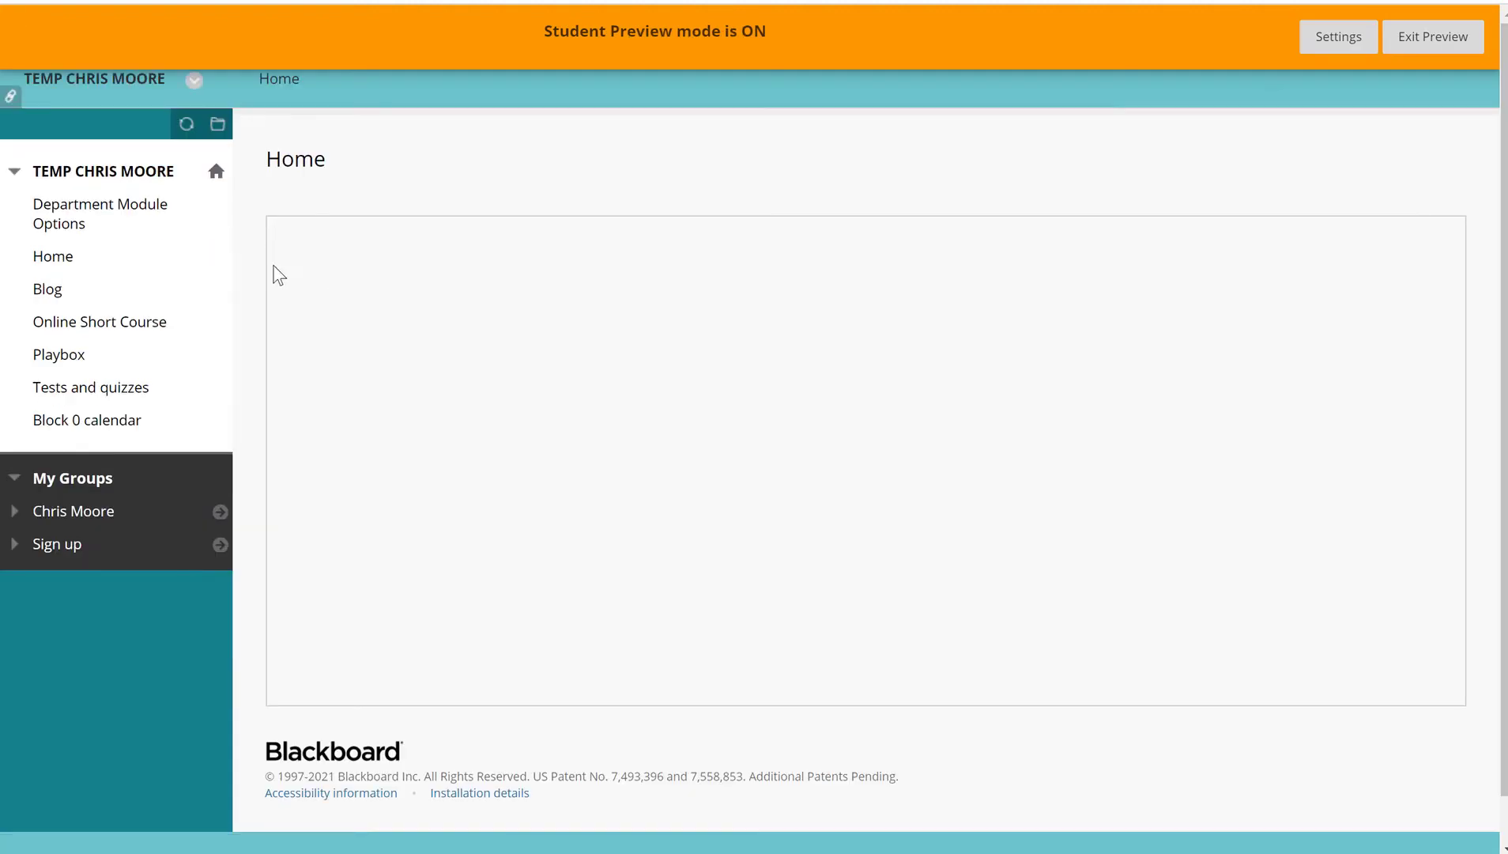
pyautogui.click(93, 387)
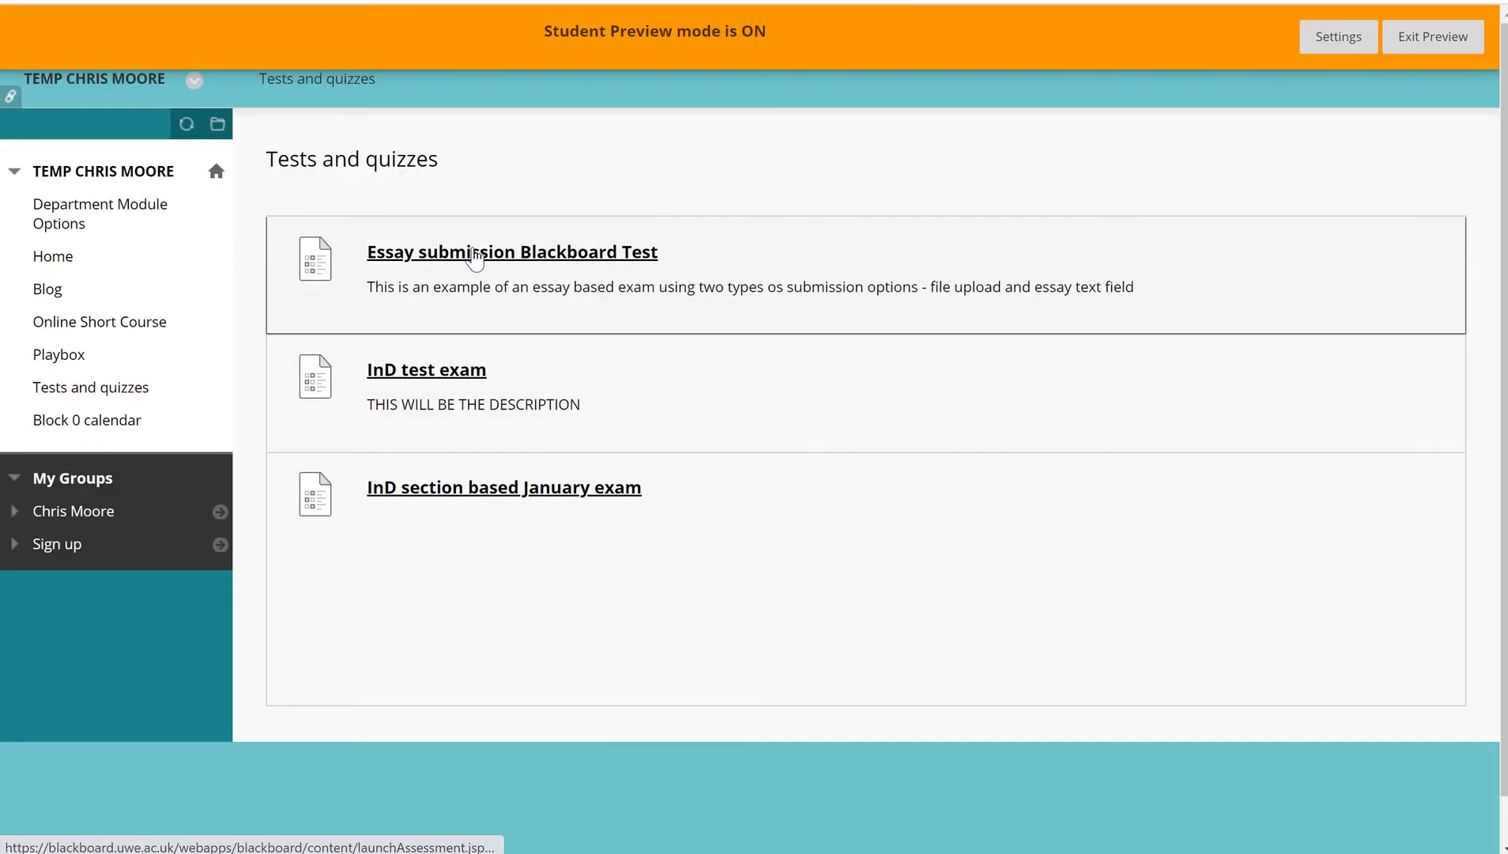
pyautogui.click(474, 255)
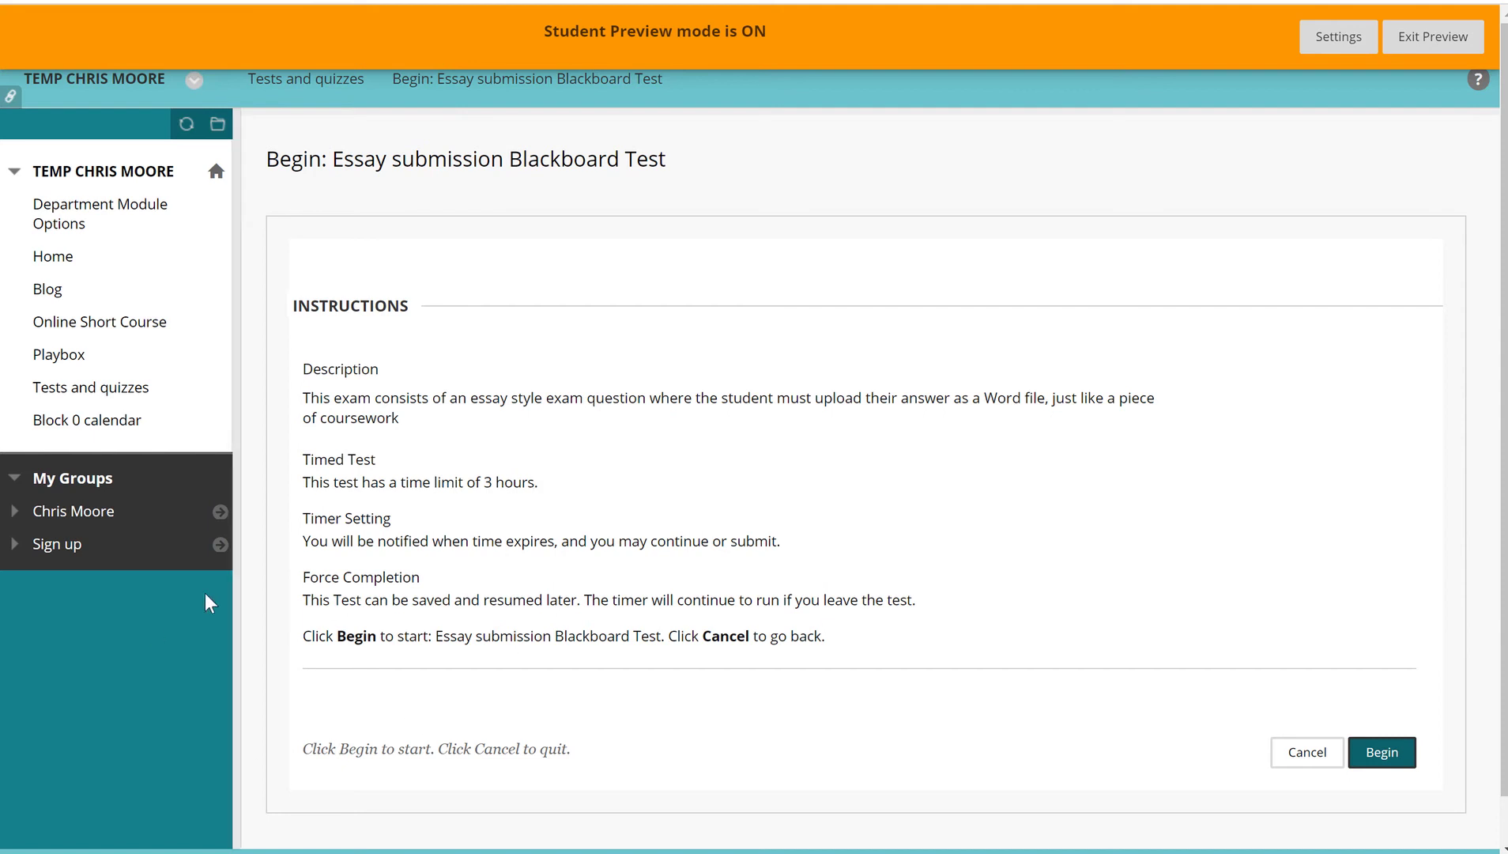
# Step: Begin the Essay submission Blackboard Test attempt
pyautogui.click(1388, 762)
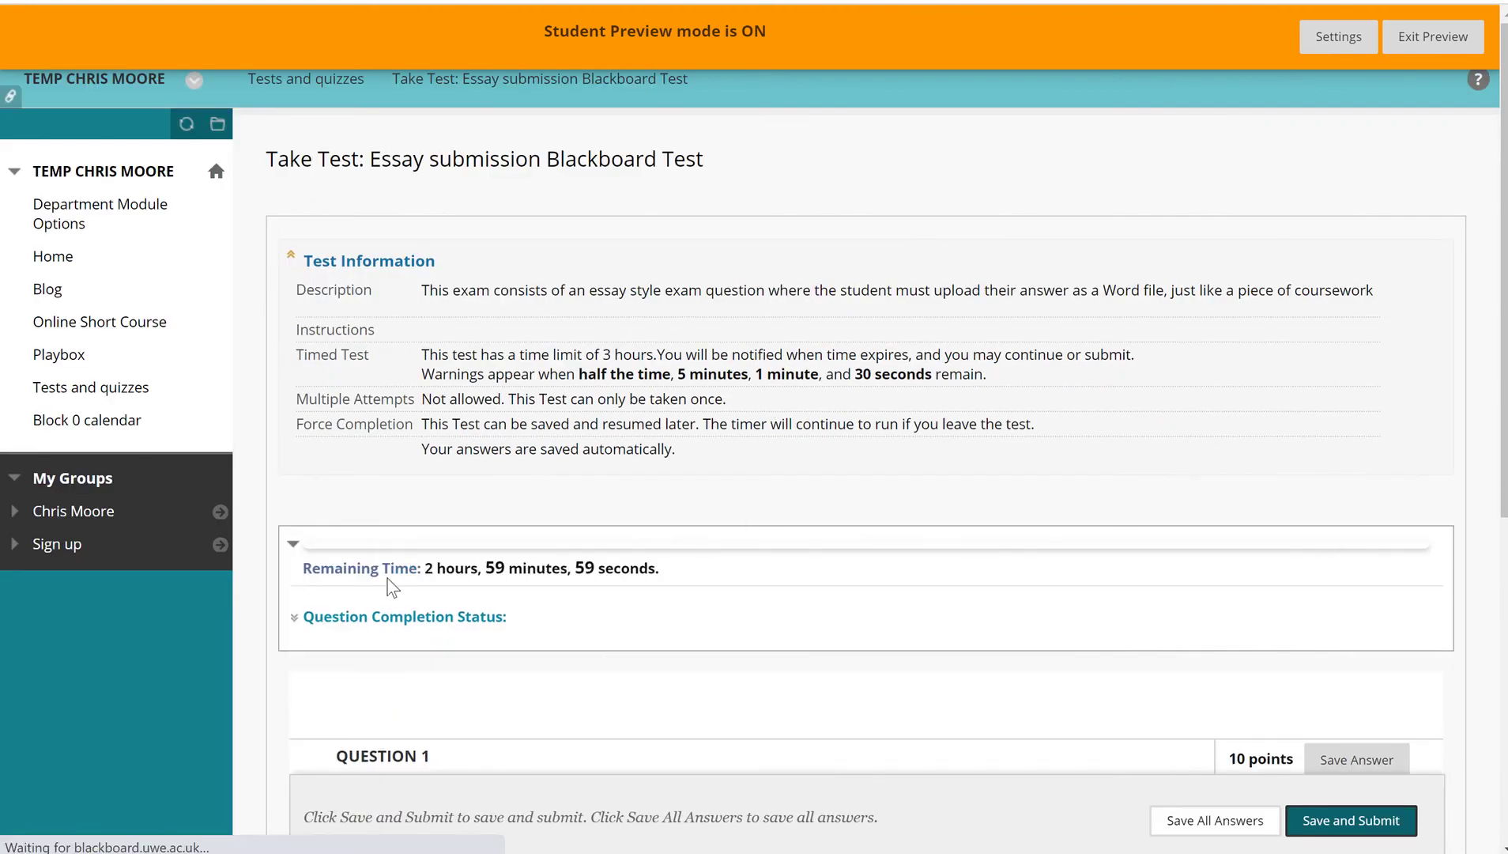
pyautogui.scroll(-3, 657, 394)
pyautogui.scroll(-4, 642, 450)
pyautogui.scroll(3, 554, 450)
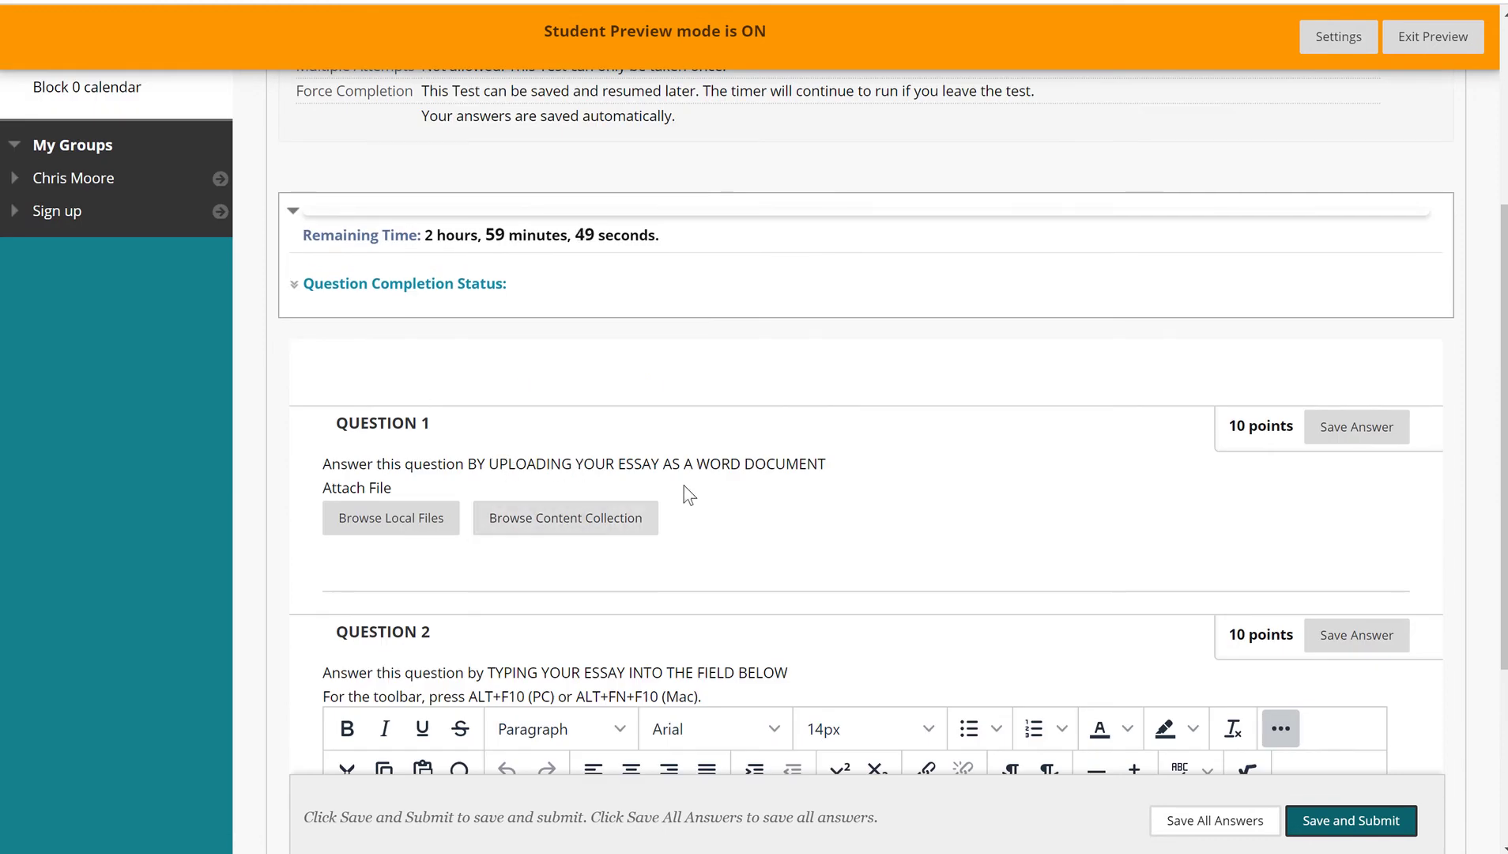
# Step: Attach Once upon a time.docx from Documents as Question 1's answer file
pyautogui.click(412, 525)
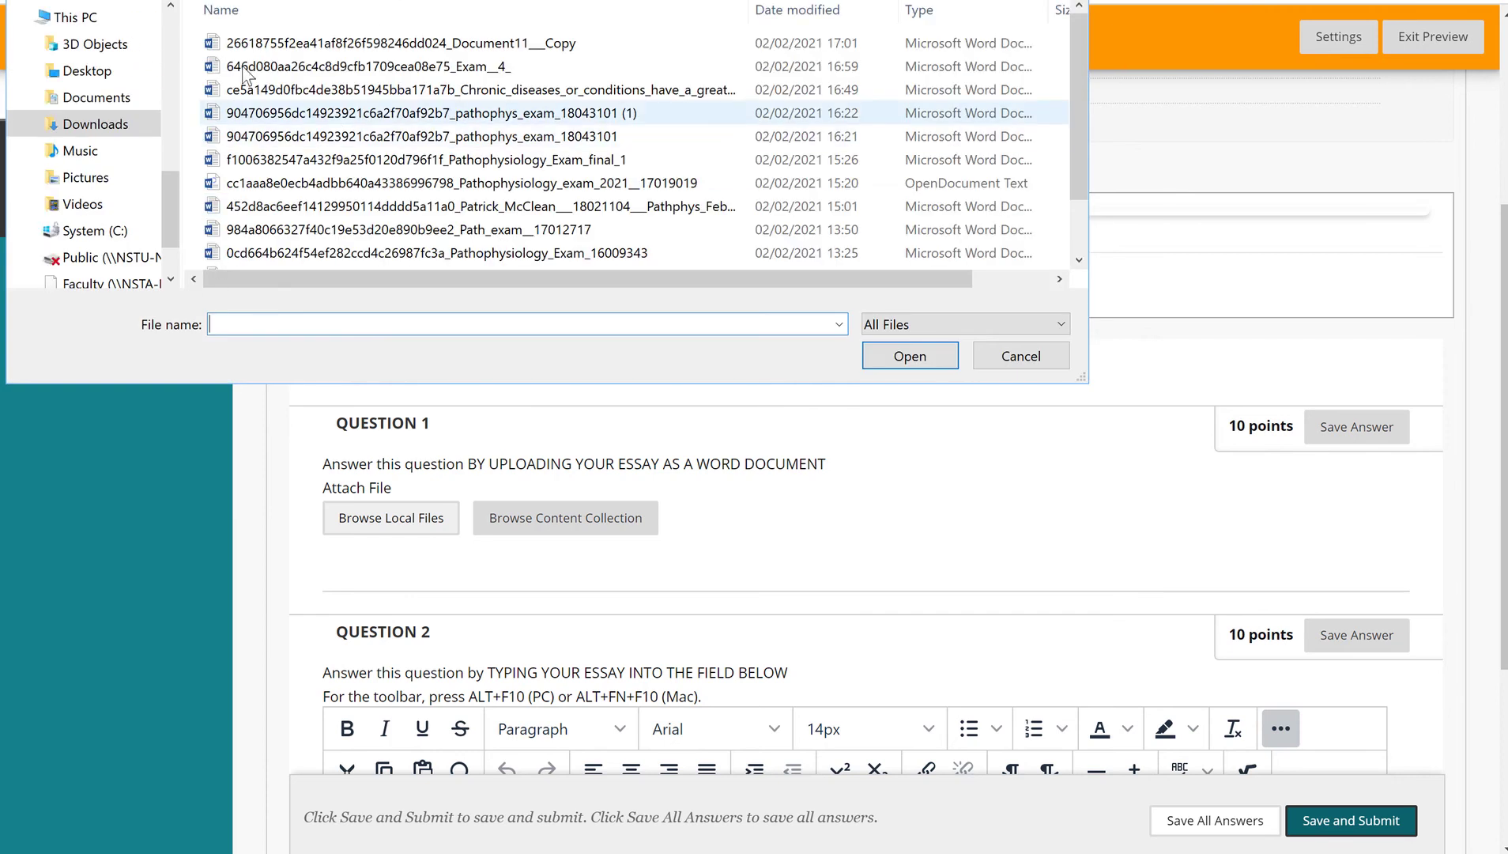
pyautogui.click(91, 124)
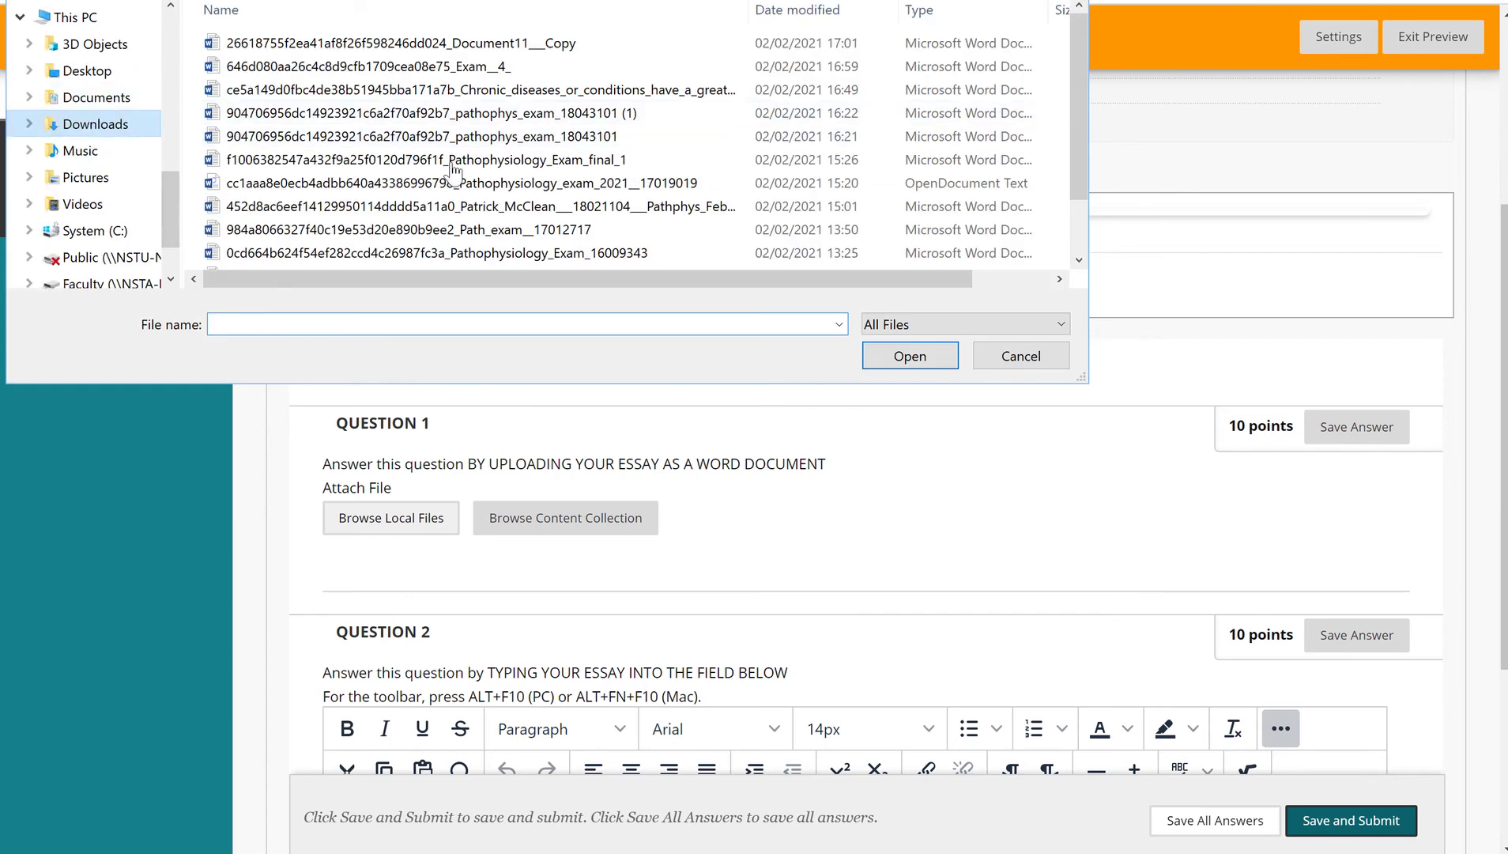
pyautogui.scroll(-10, 453, 170)
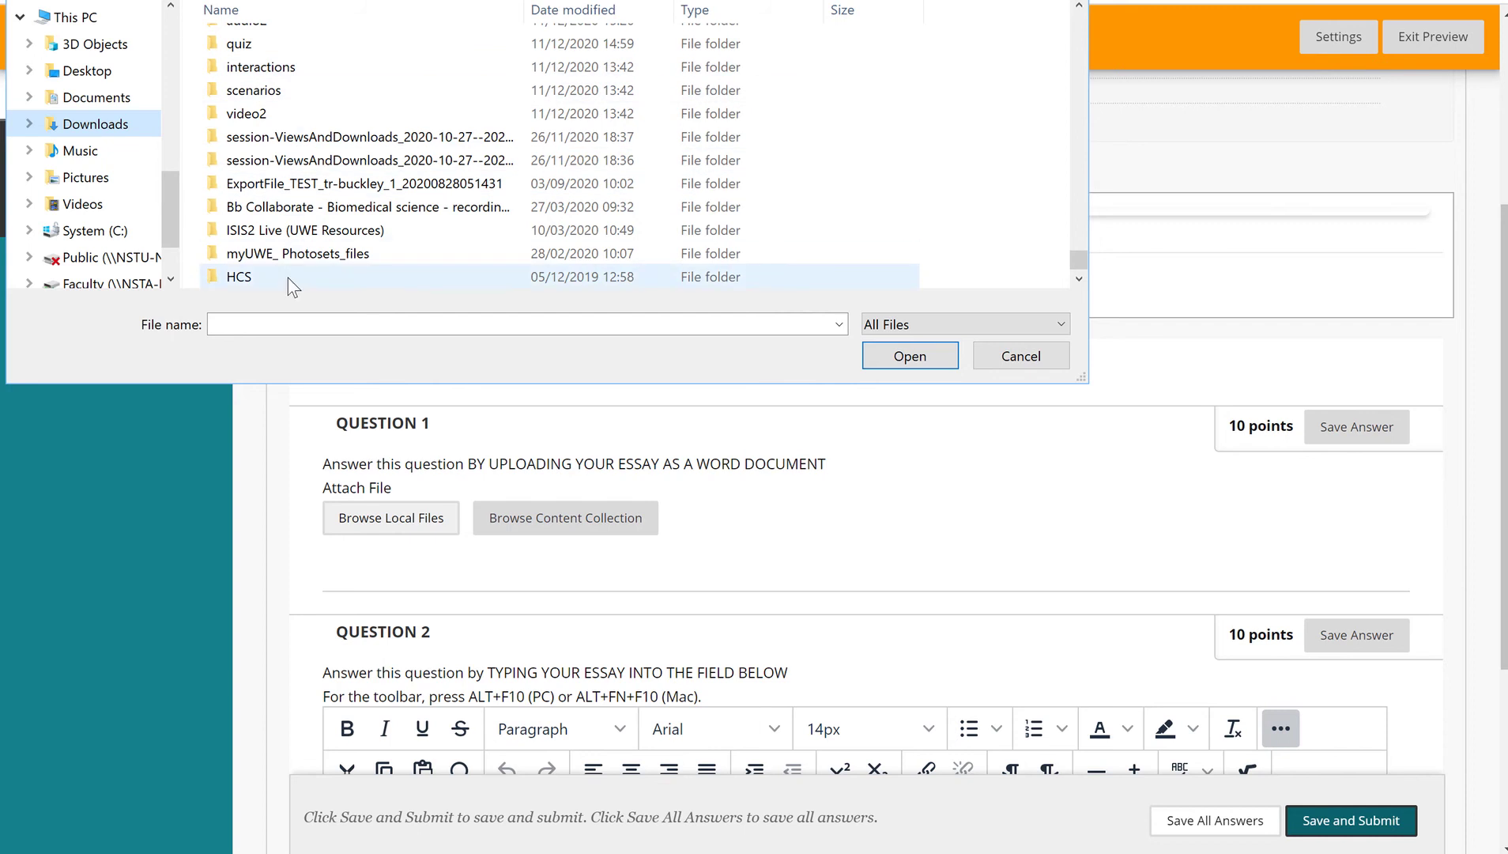
pyautogui.click(90, 97)
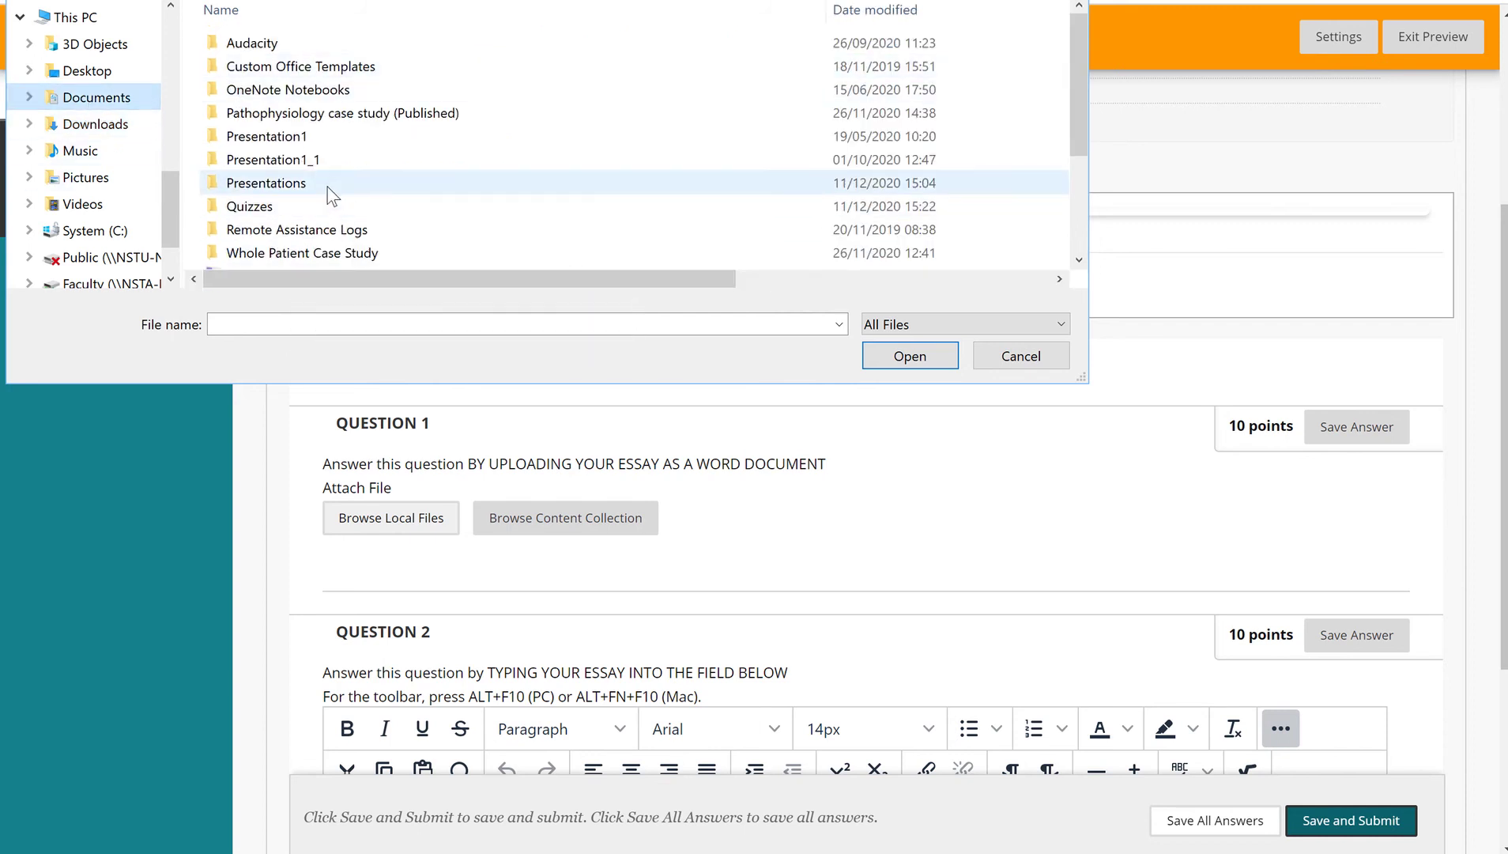
pyautogui.scroll(-1, 330, 194)
pyautogui.scroll(-1, 330, 197)
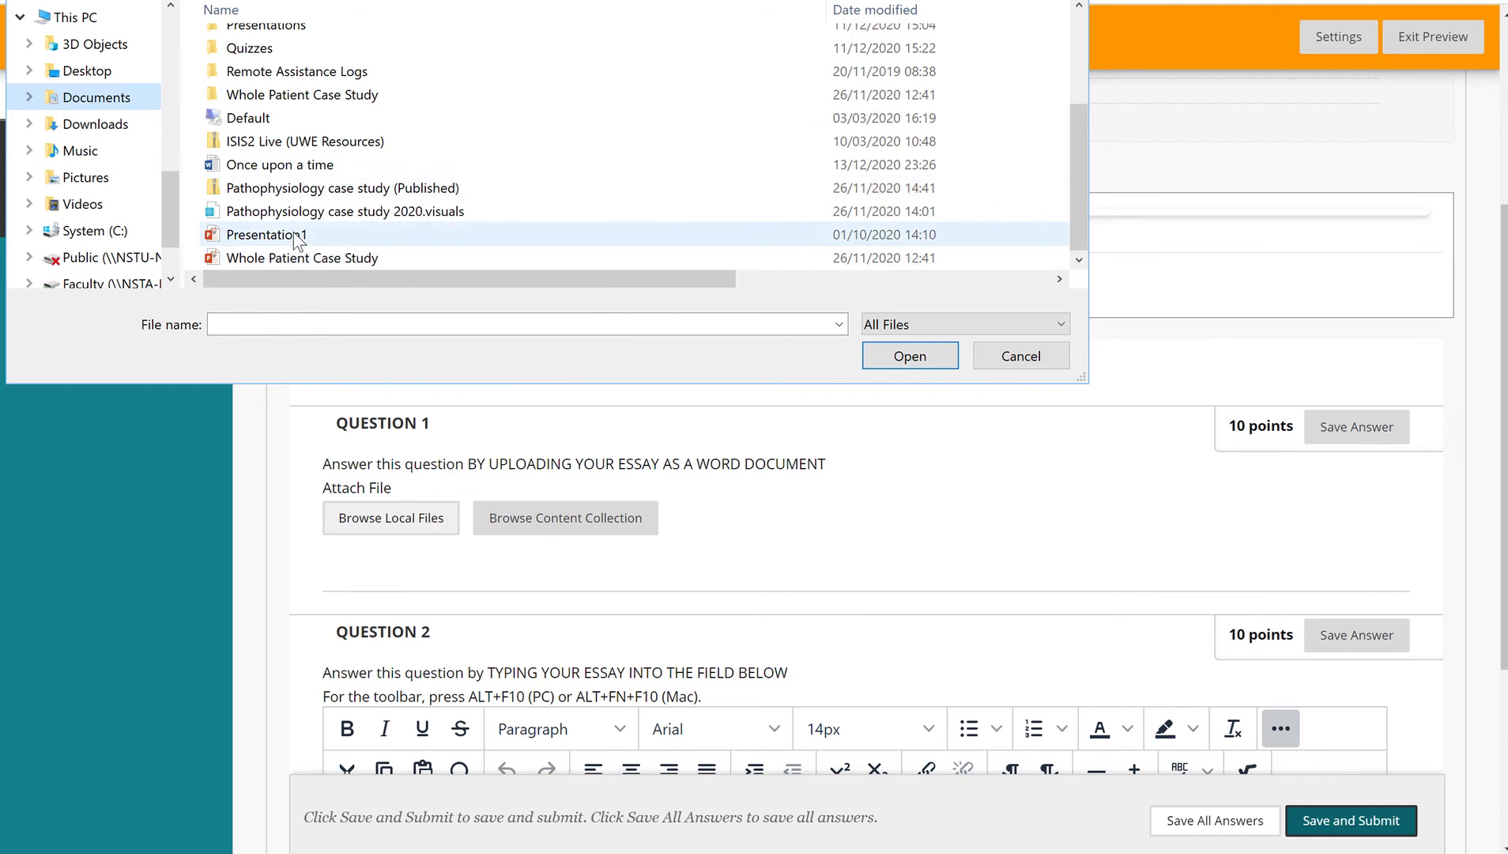
pyautogui.doubleClick(300, 166)
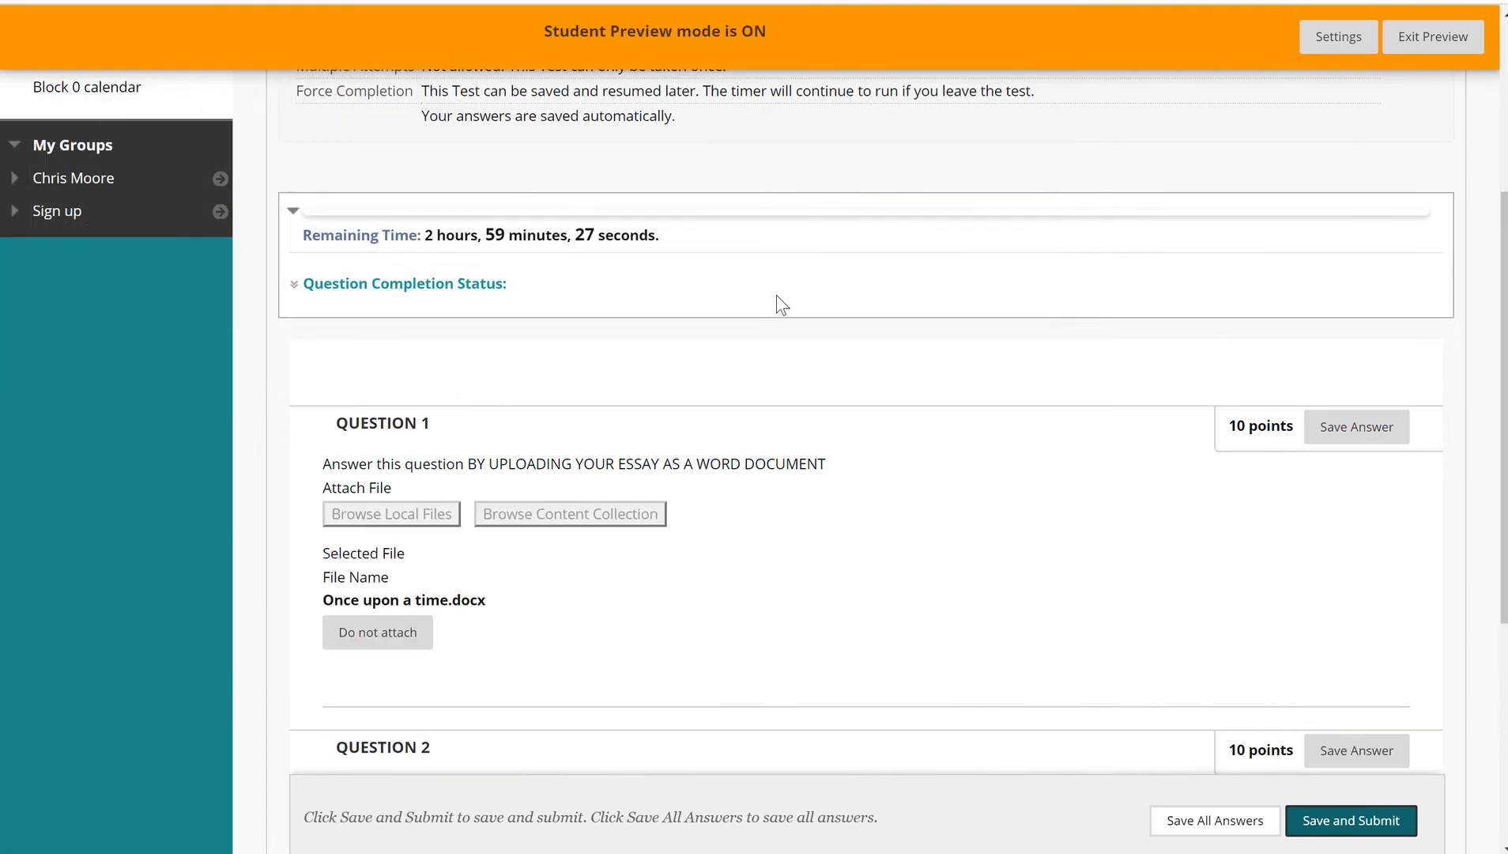
# Step: Save Question 1's answer with Once upon a time.docx attached
pyautogui.scroll(-3, 841, 485)
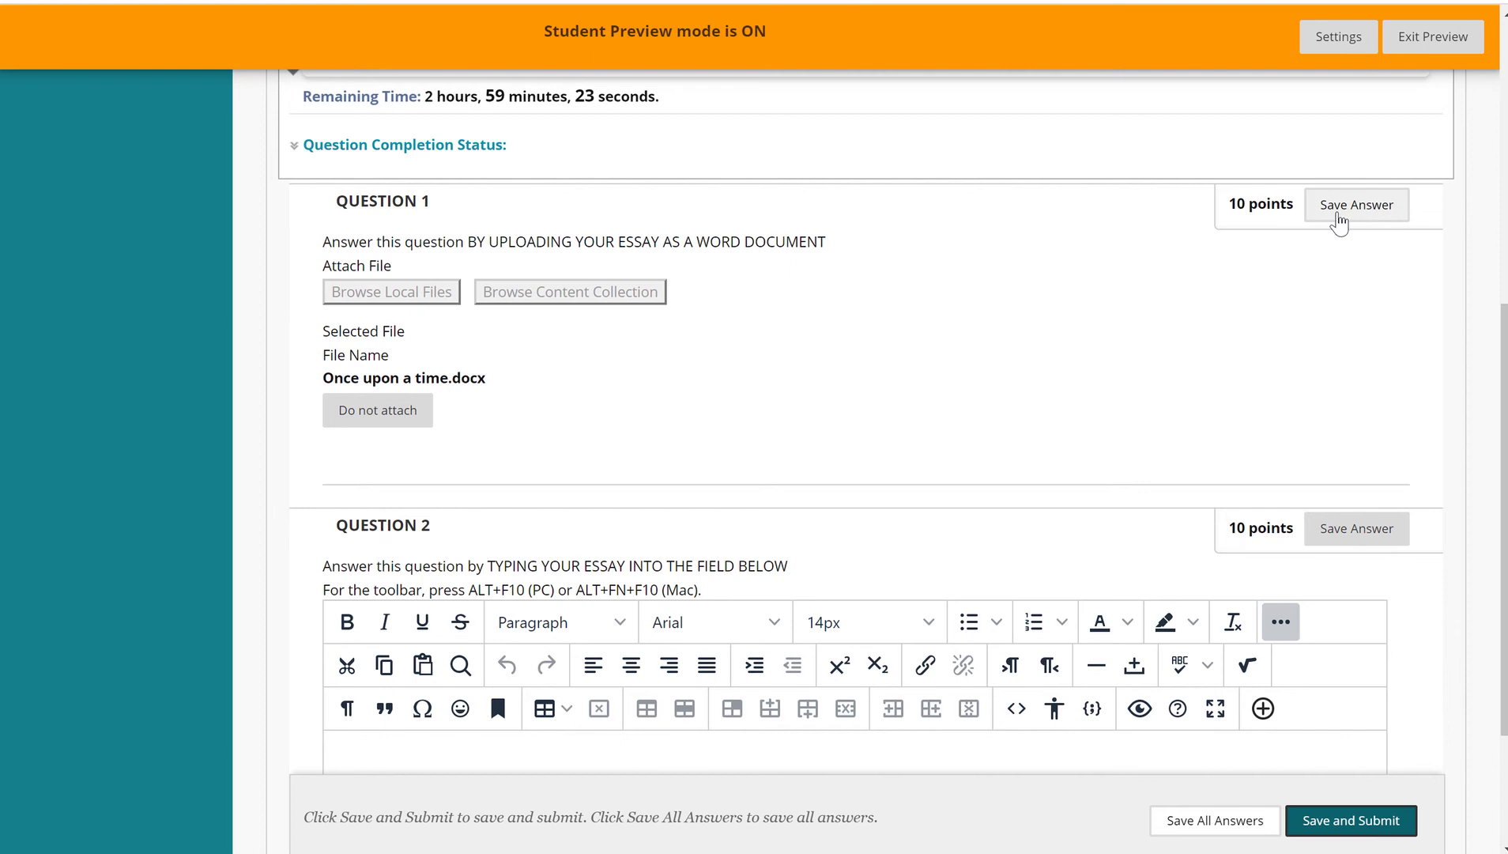
pyautogui.click(1339, 221)
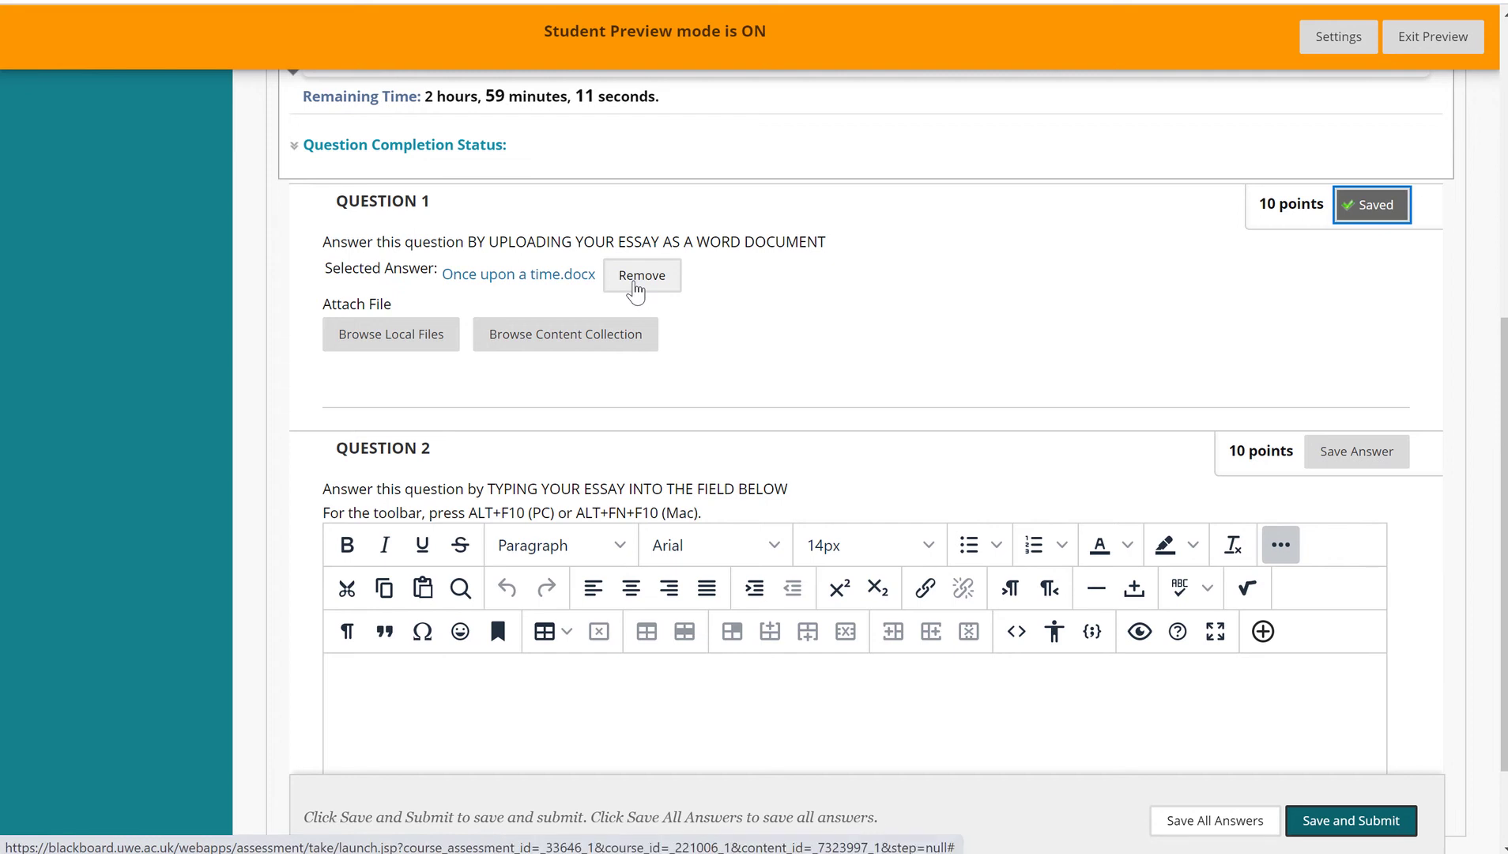
pyautogui.scroll(-2, 742, 332)
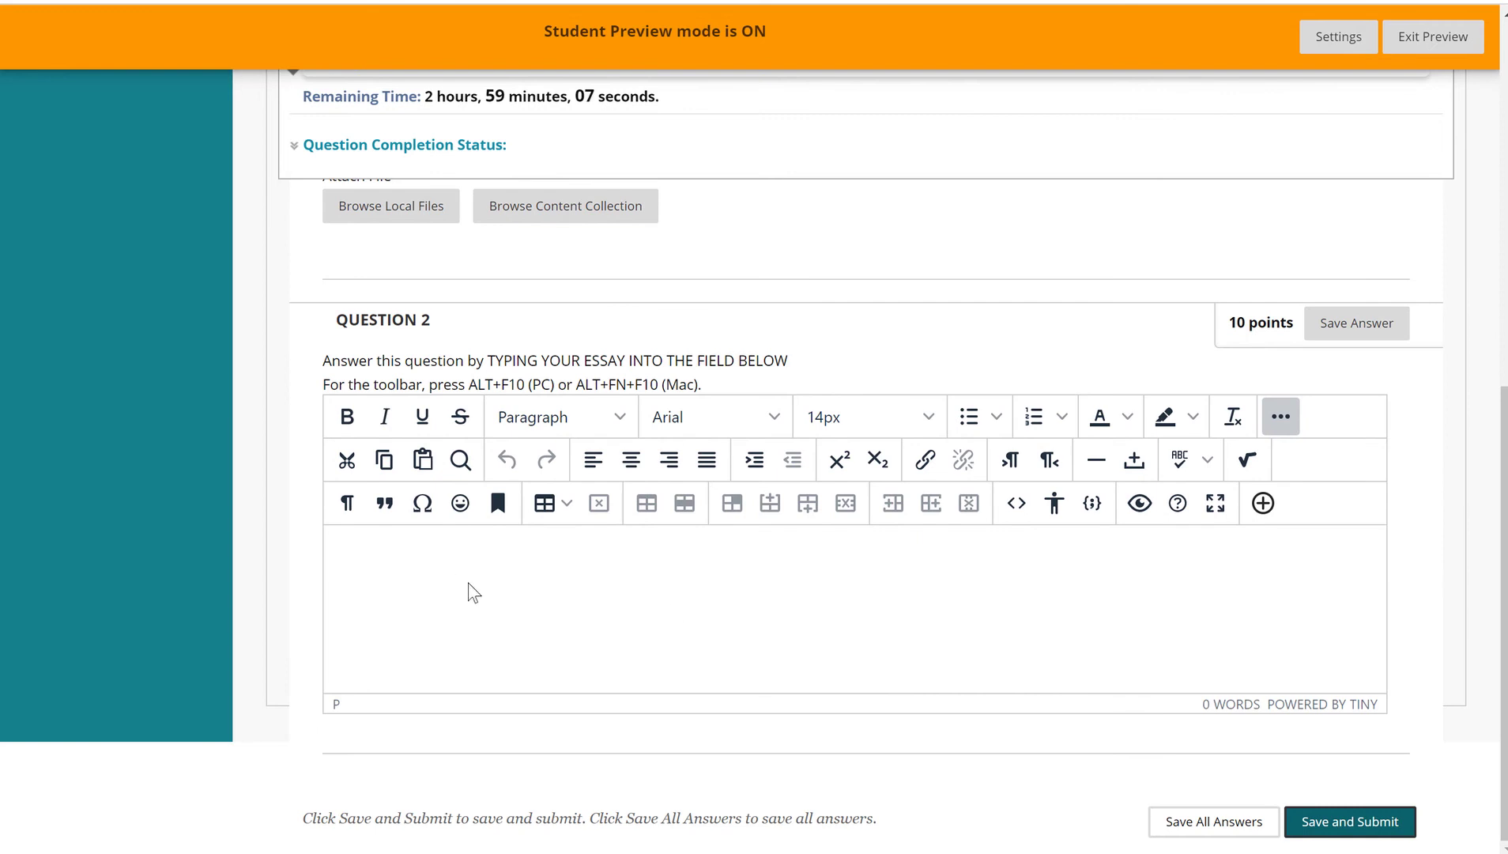
pyautogui.scroll(3, 506, 557)
pyautogui.scroll(-2, 537, 529)
pyautogui.scroll(3, 512, 391)
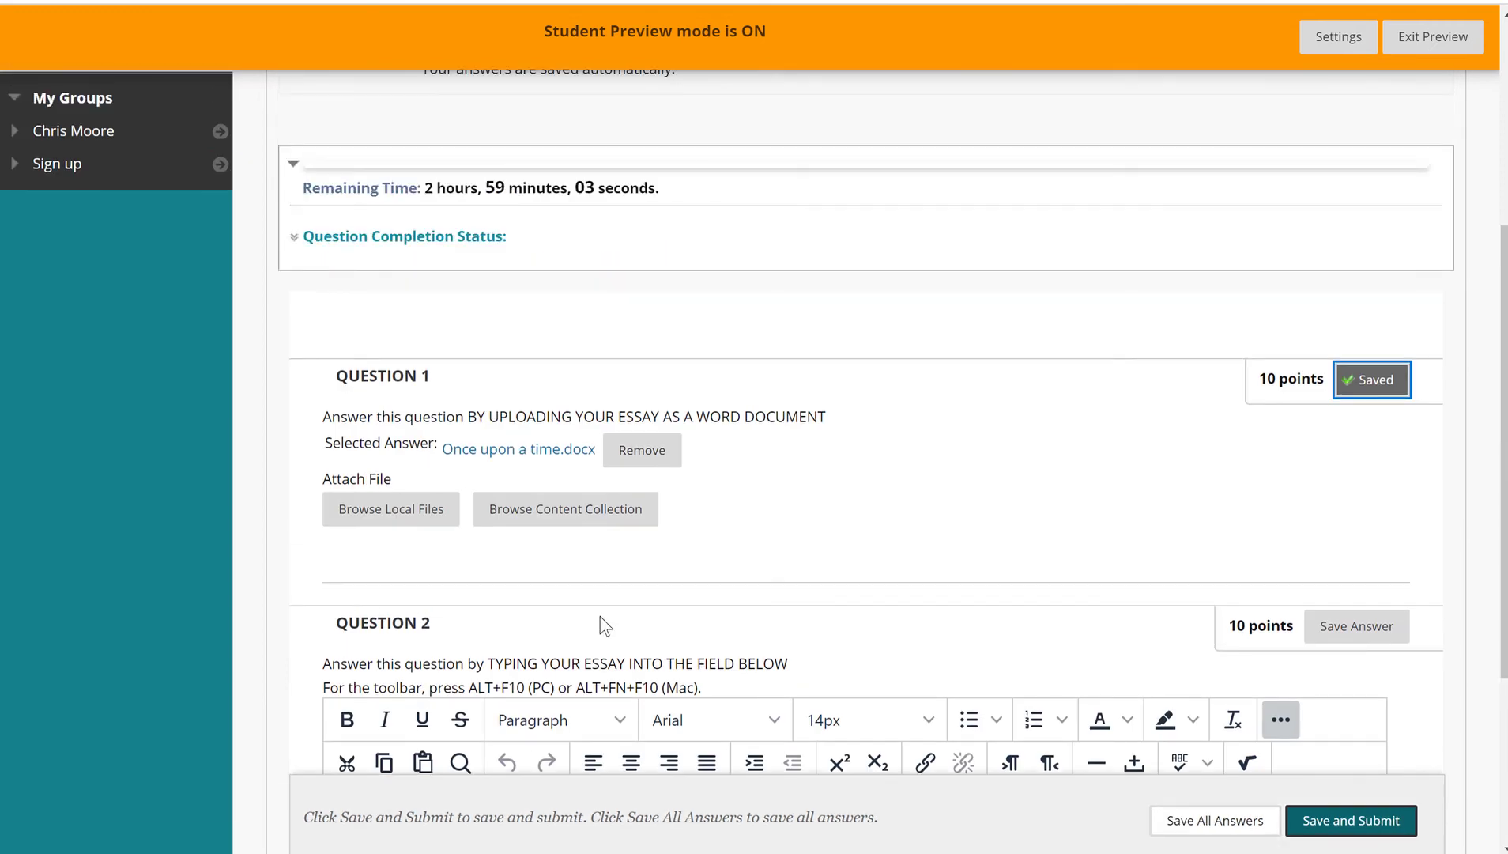
pyautogui.scroll(-2, 602, 626)
pyautogui.scroll(1, 603, 620)
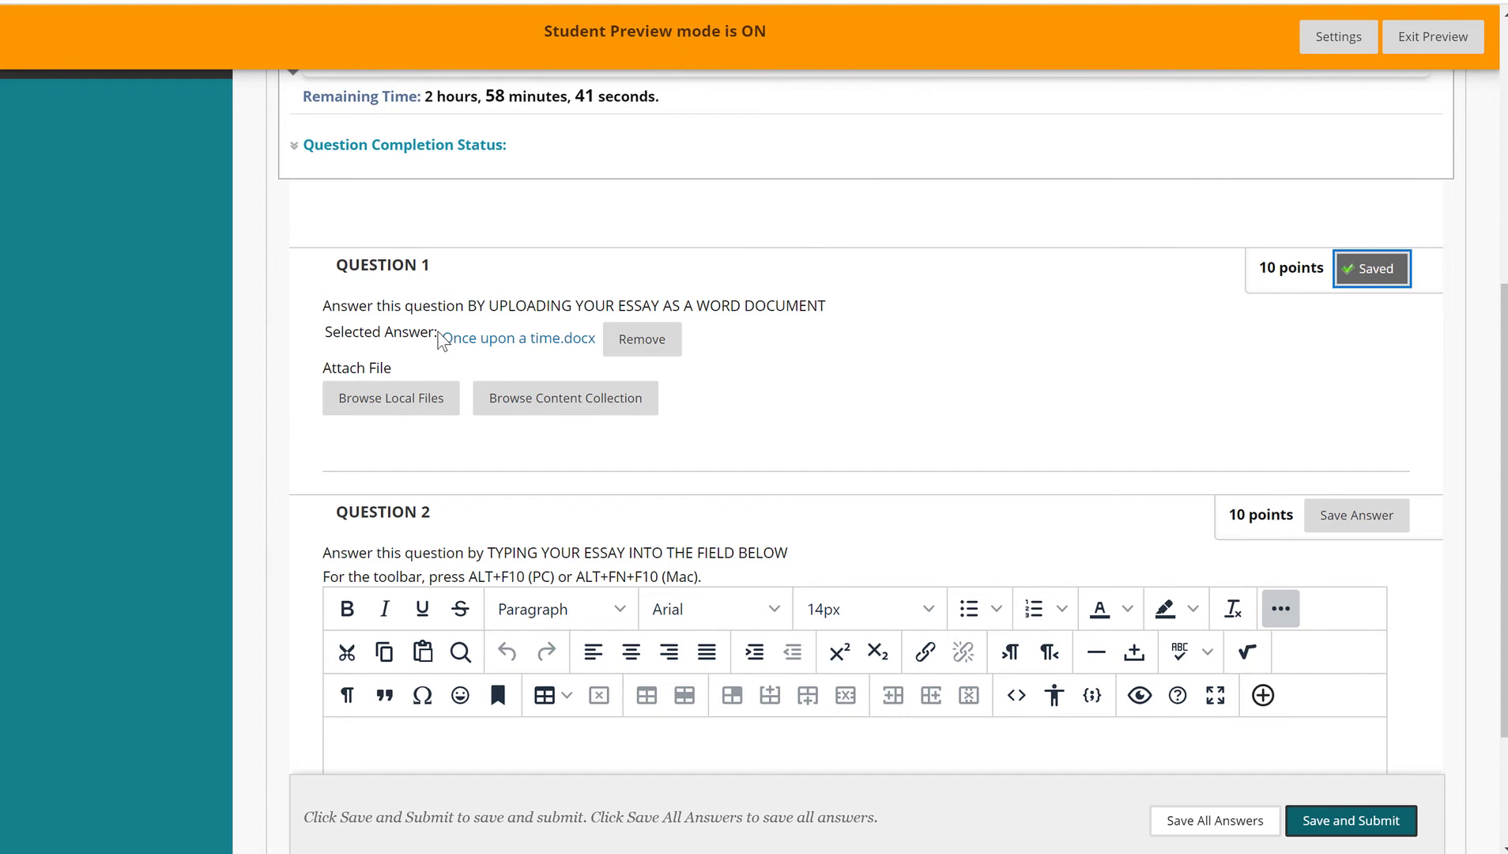
# Step: Write 'This is what my answer' in Question 2's essay box, leaving the paragraph format unchanged
pyautogui.scroll(-3, 441, 340)
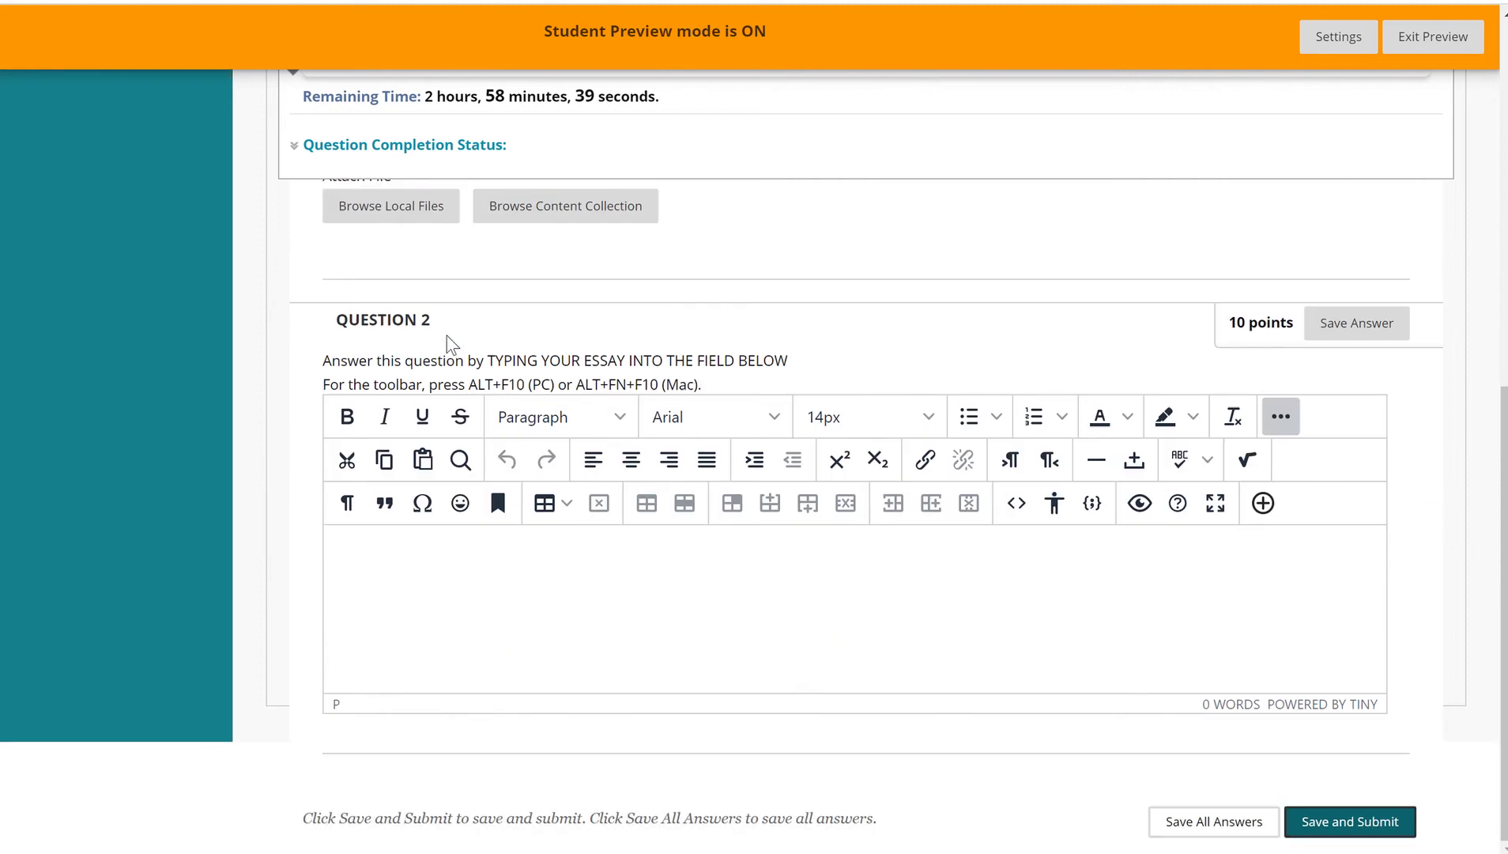
pyautogui.click(583, 561)
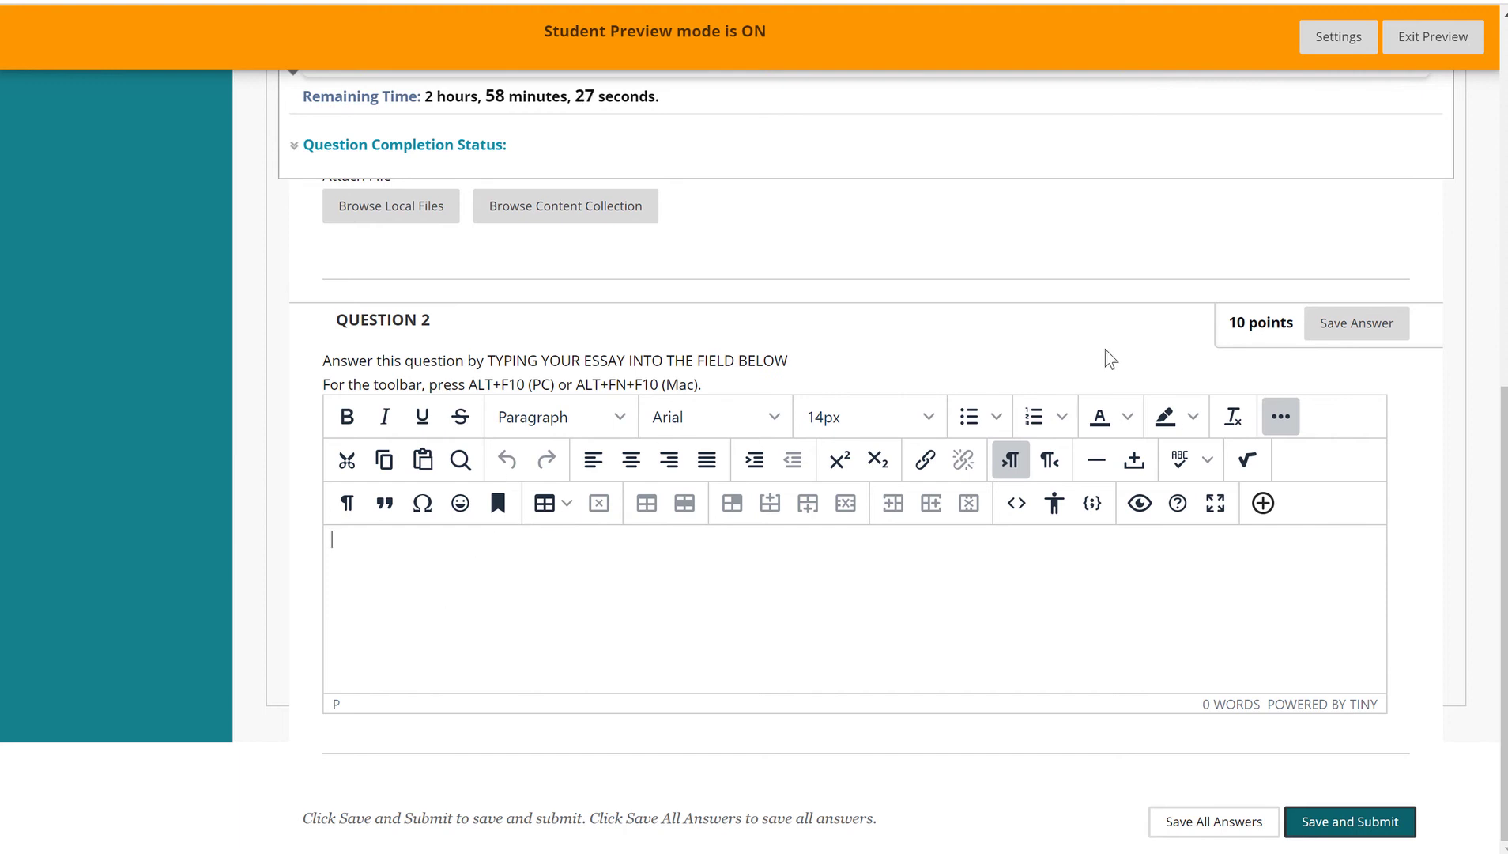
pyautogui.scroll(4, 606, 342)
pyautogui.scroll(-4, 510, 437)
pyautogui.write('This is what my answer')
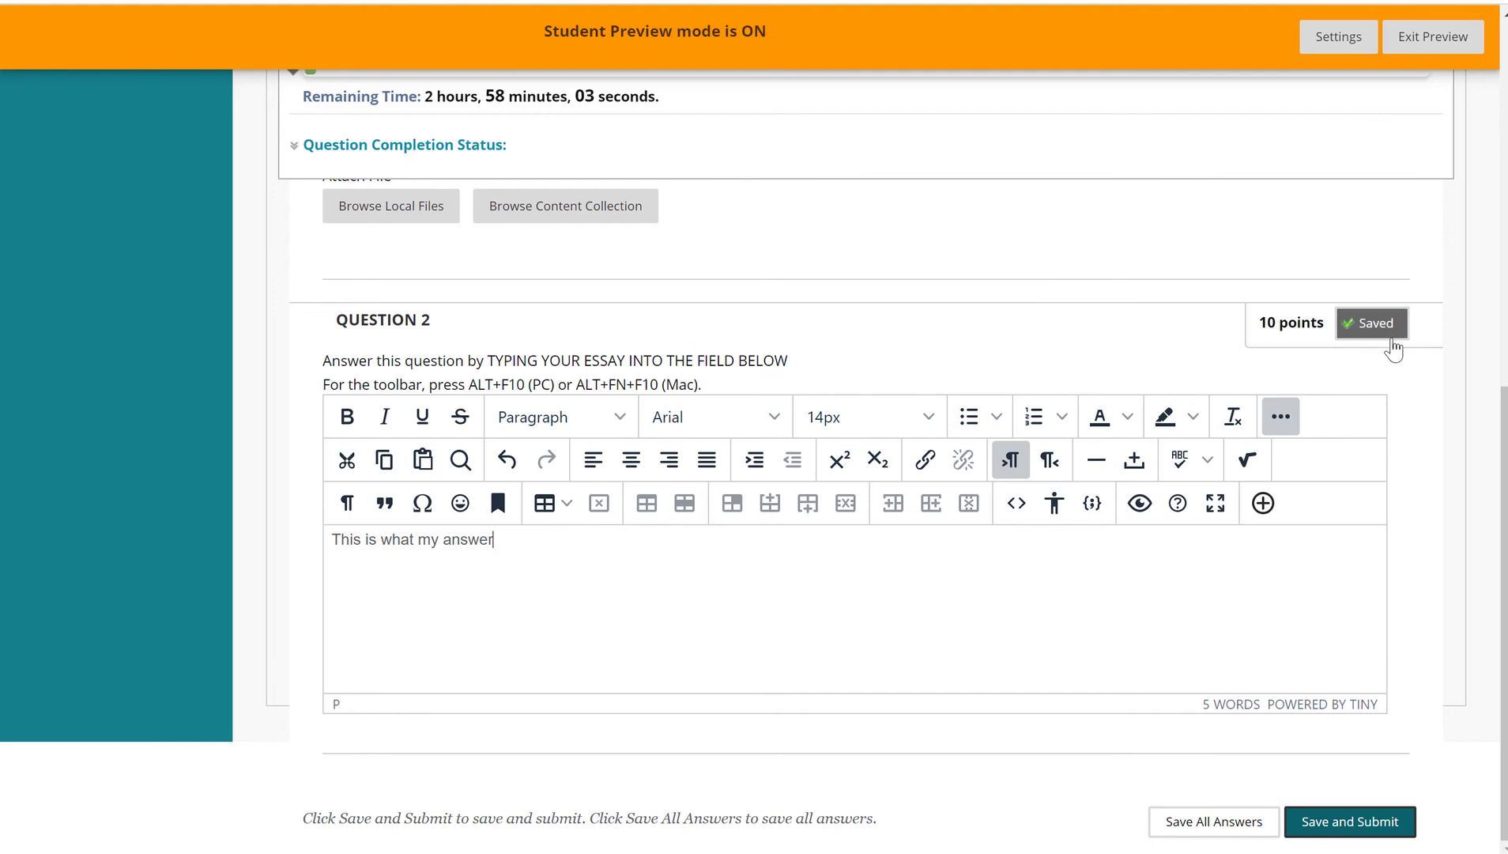
pyautogui.click(608, 416)
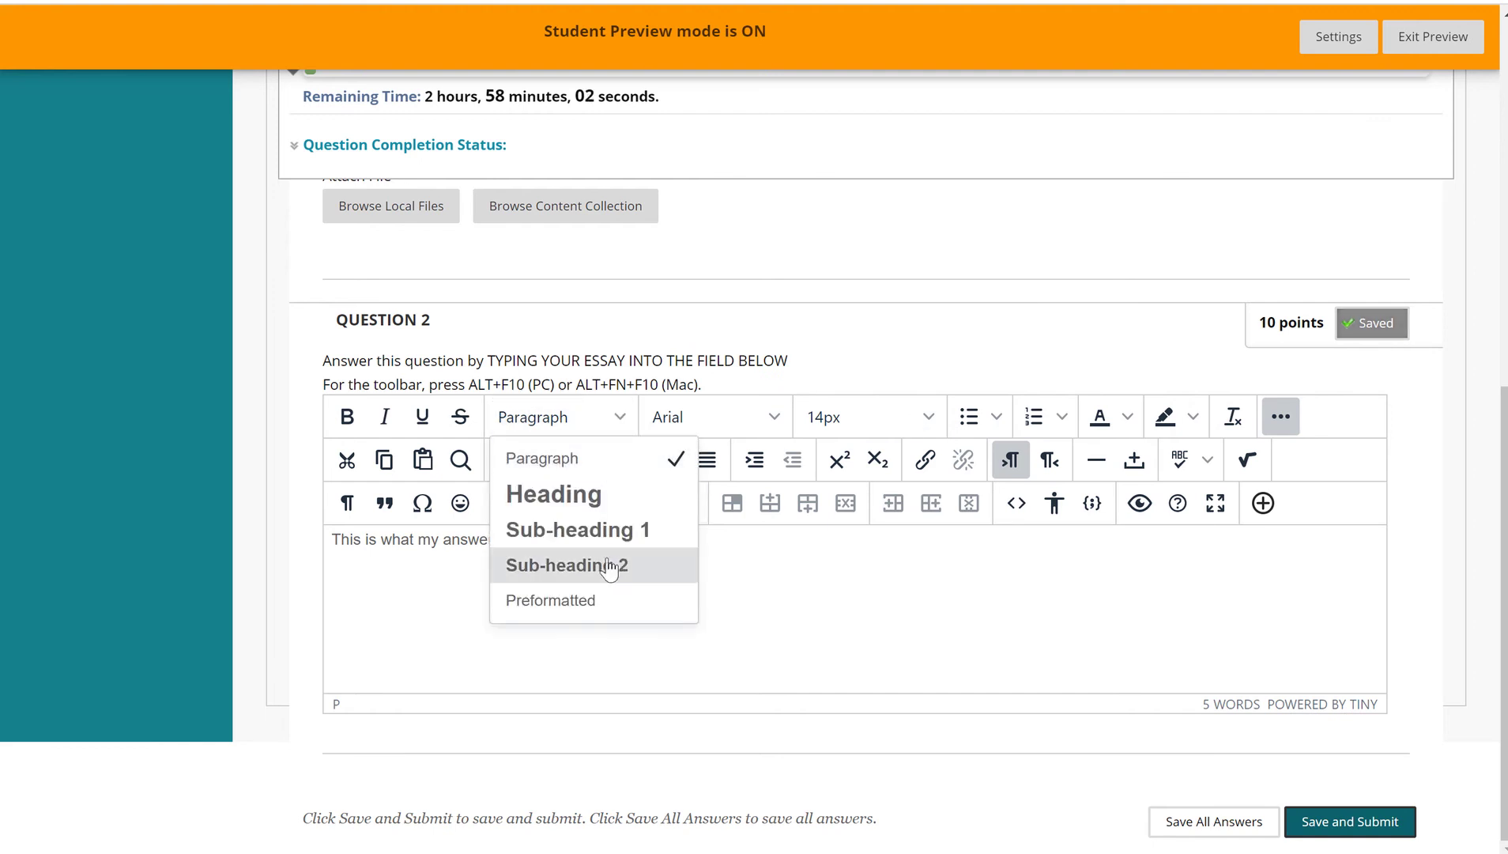
pyautogui.click(747, 619)
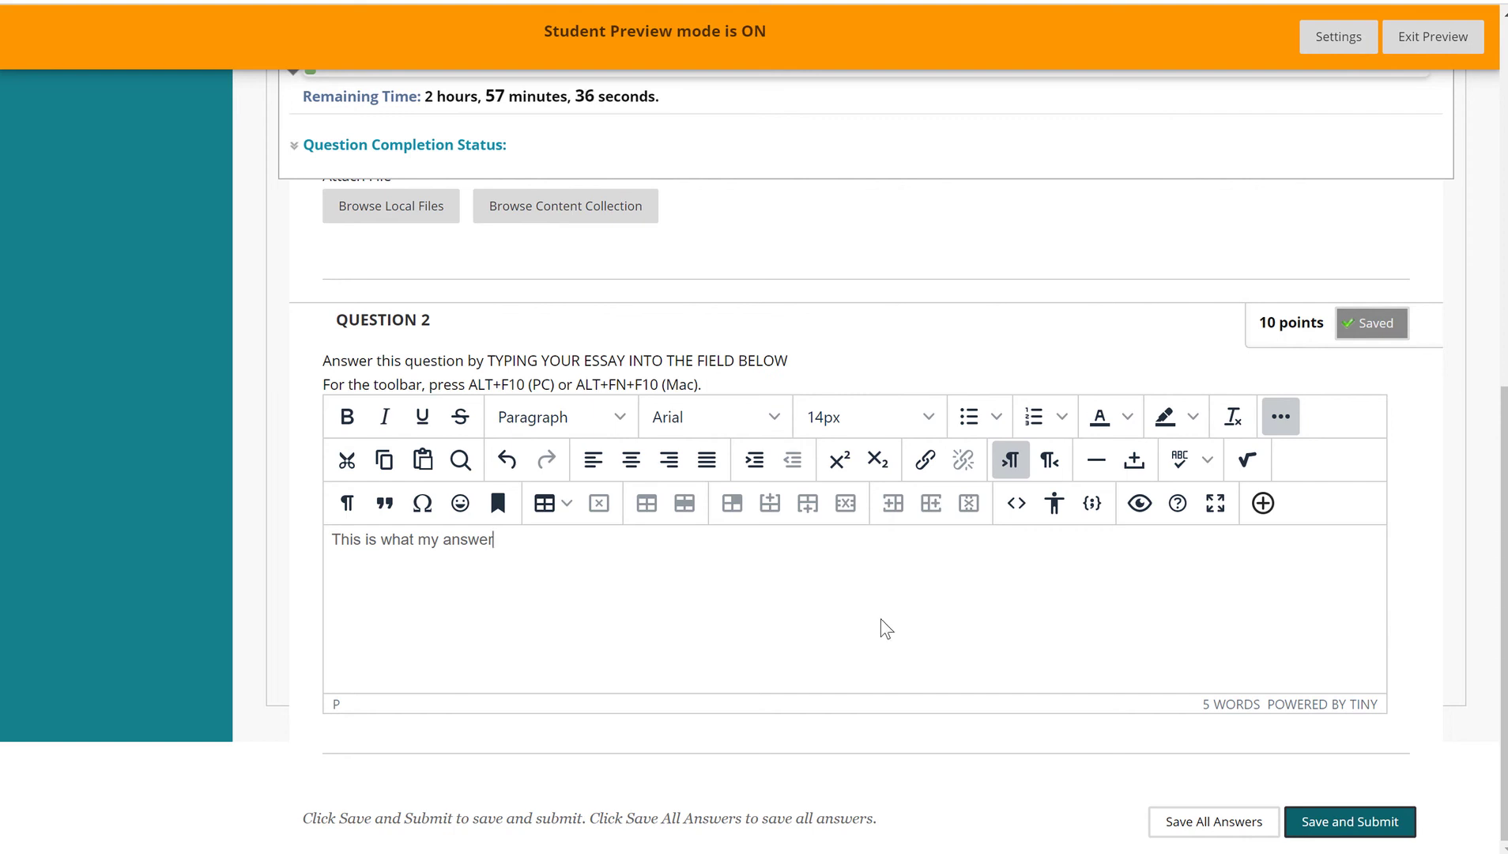
pyautogui.click(1270, 507)
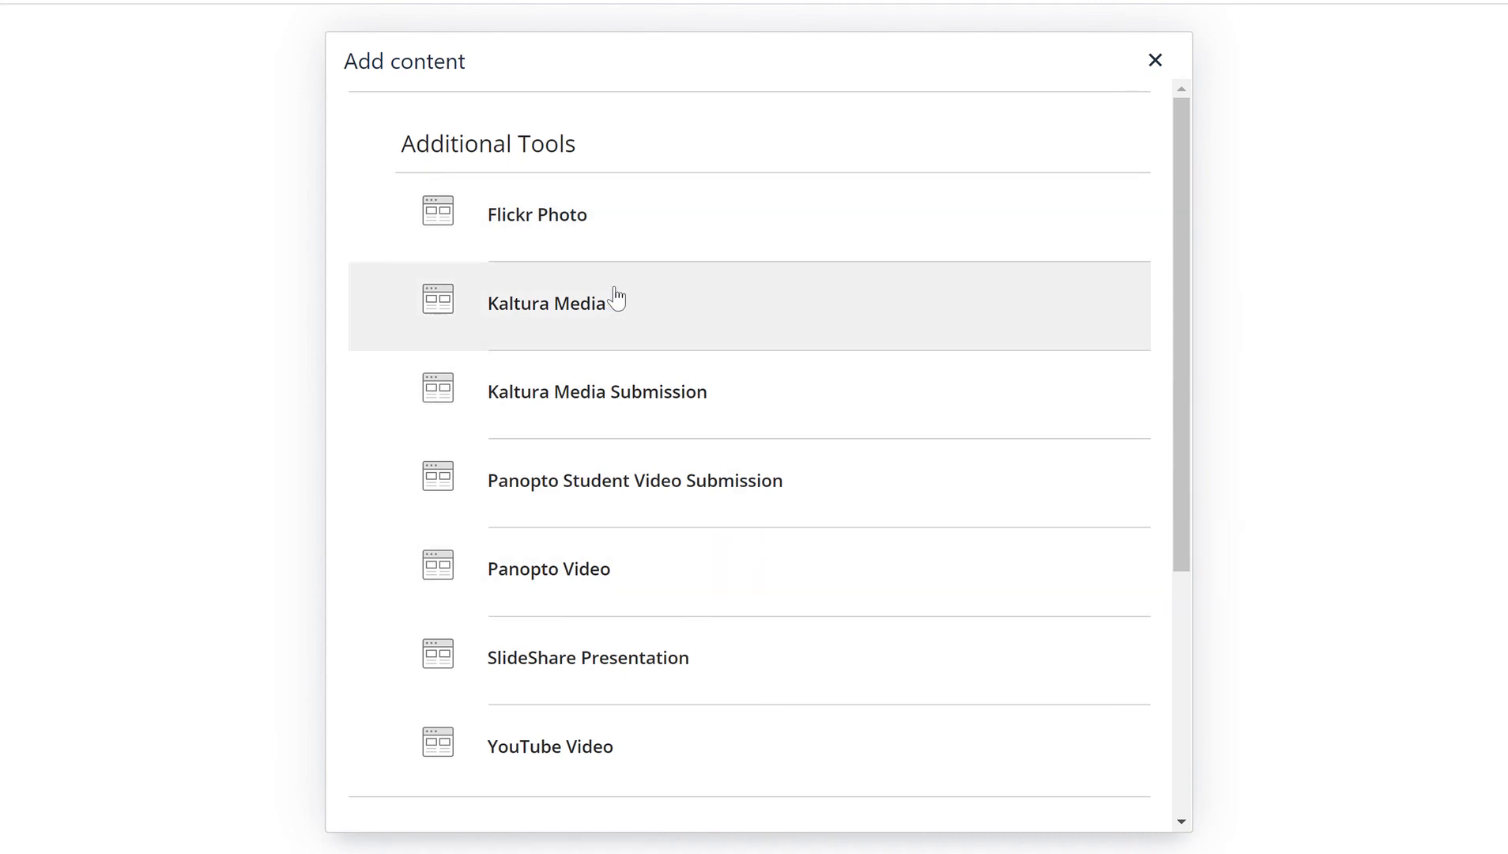
pyautogui.scroll(-5, 674, 642)
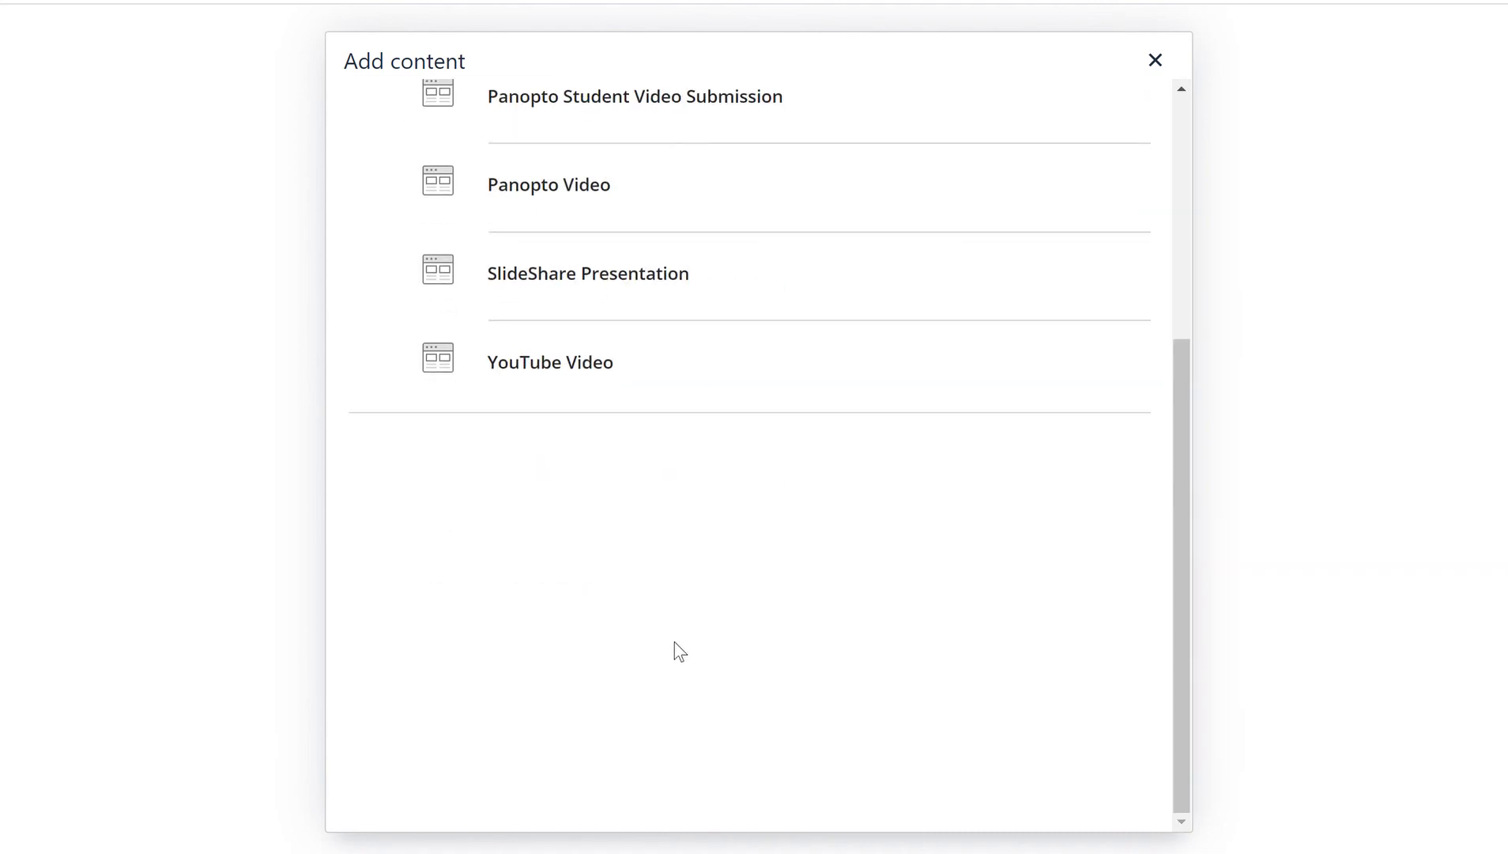
pyautogui.scroll(5, 674, 648)
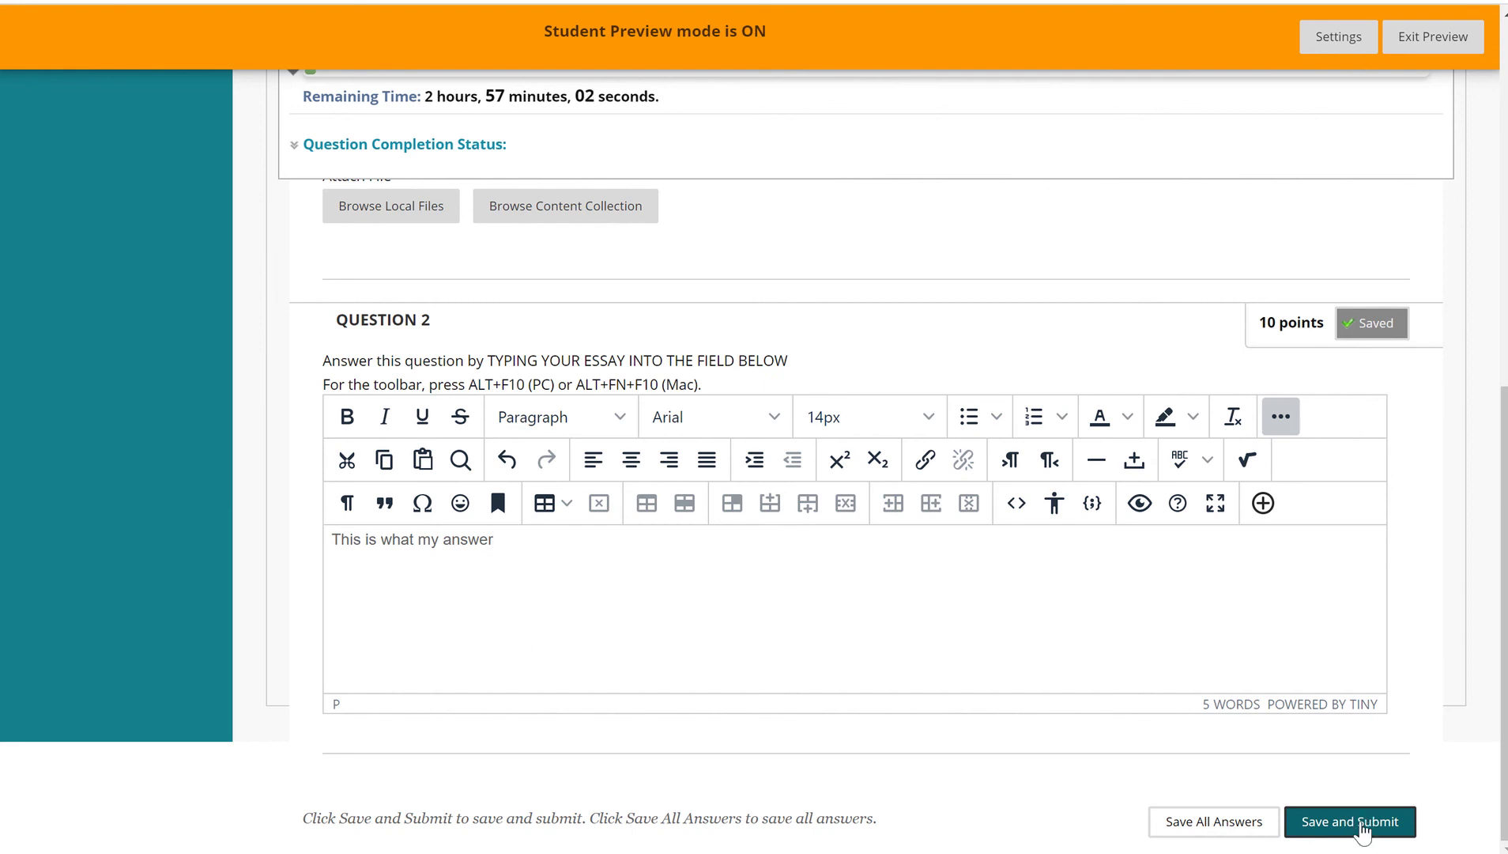
# Step: Submit and confirm the test, view the submission review, then return to Tests and quizzes
pyautogui.click(1361, 824)
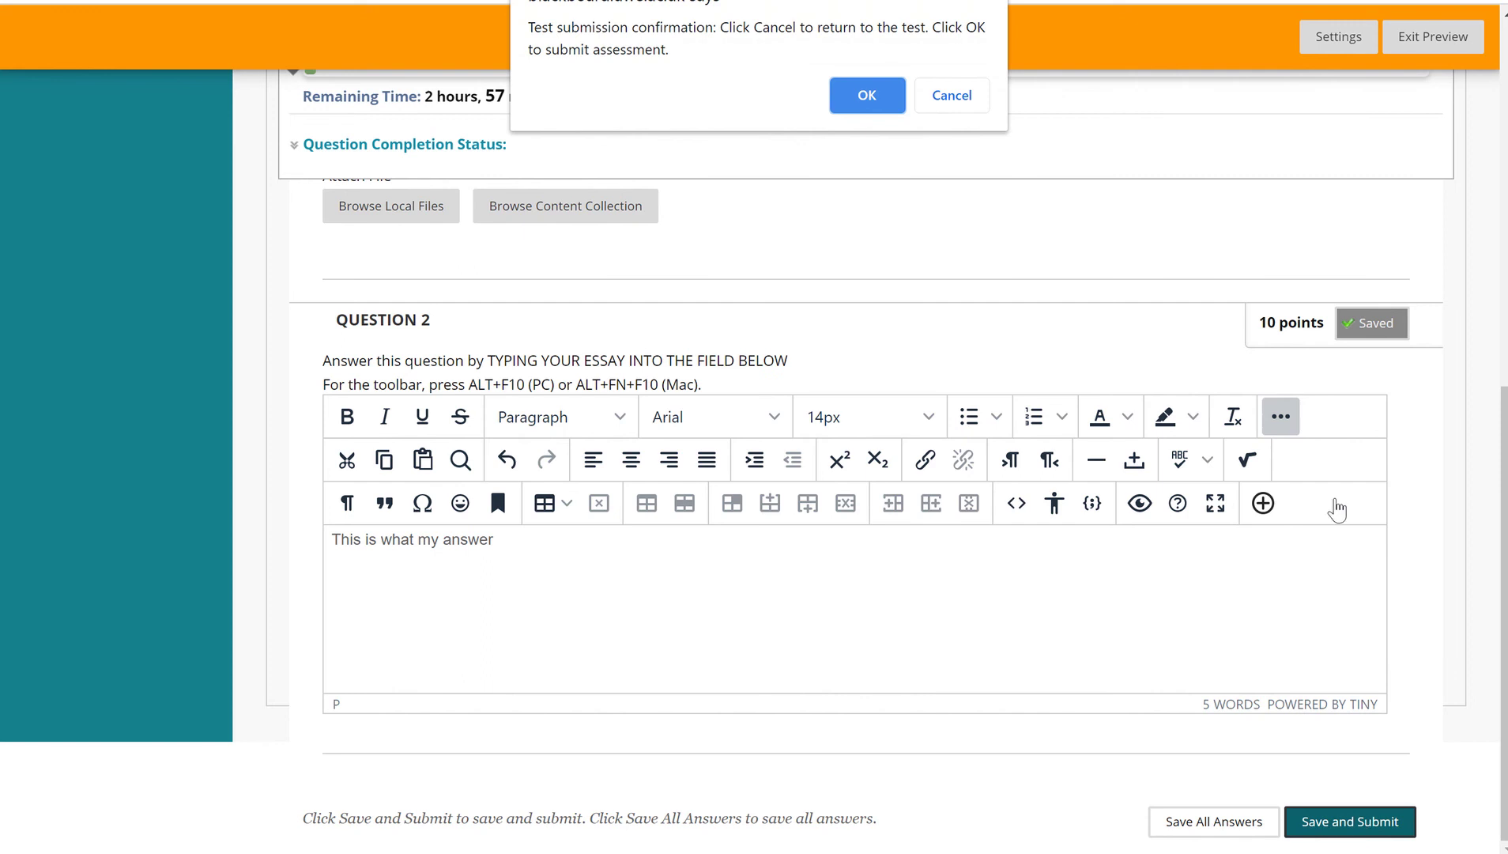
pyautogui.click(841, 93)
pyautogui.scroll(-1, 926, 377)
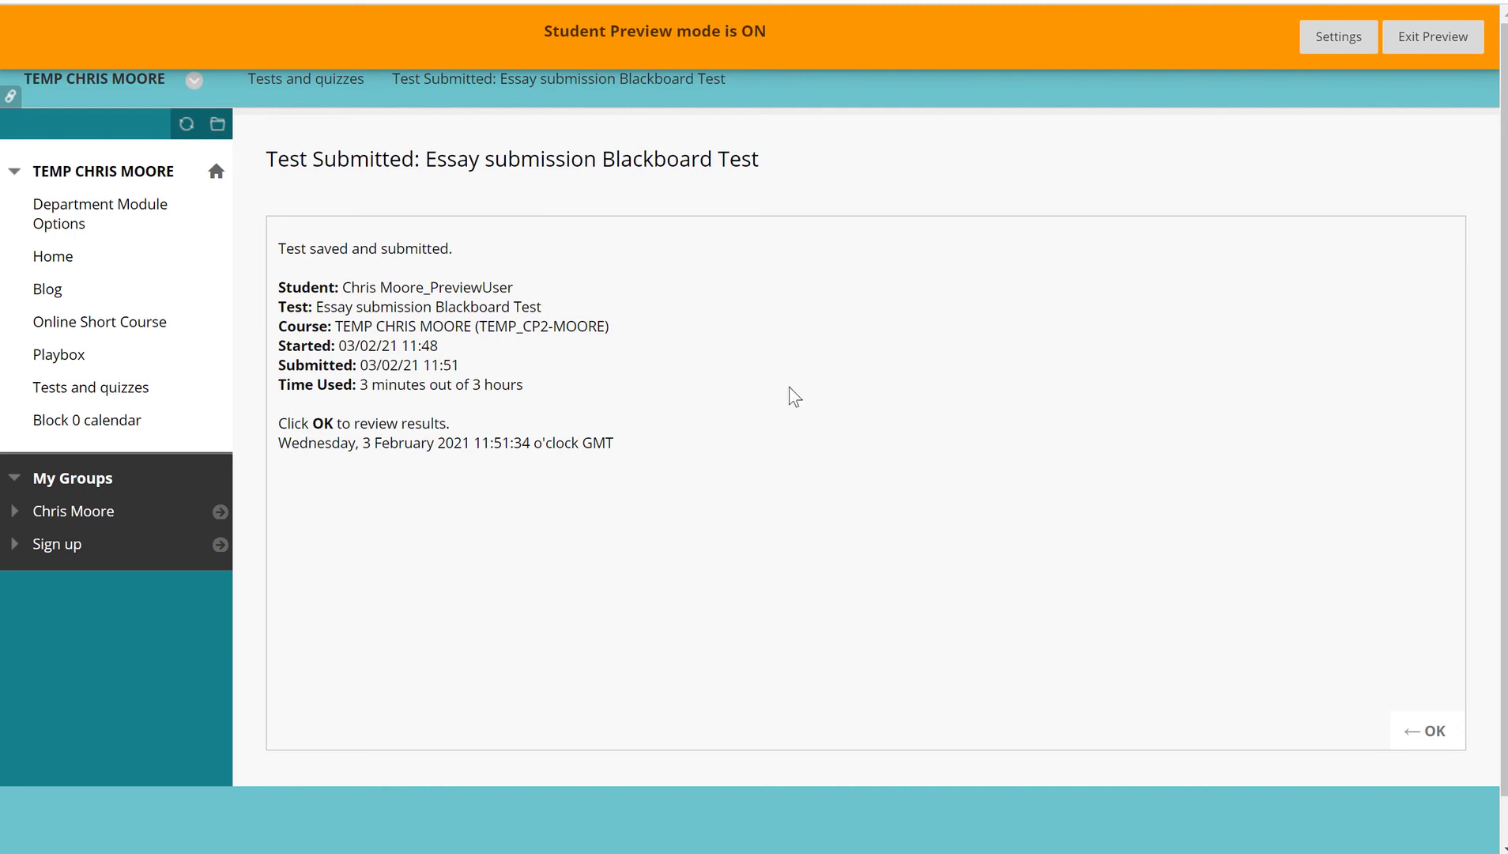
pyautogui.click(1425, 732)
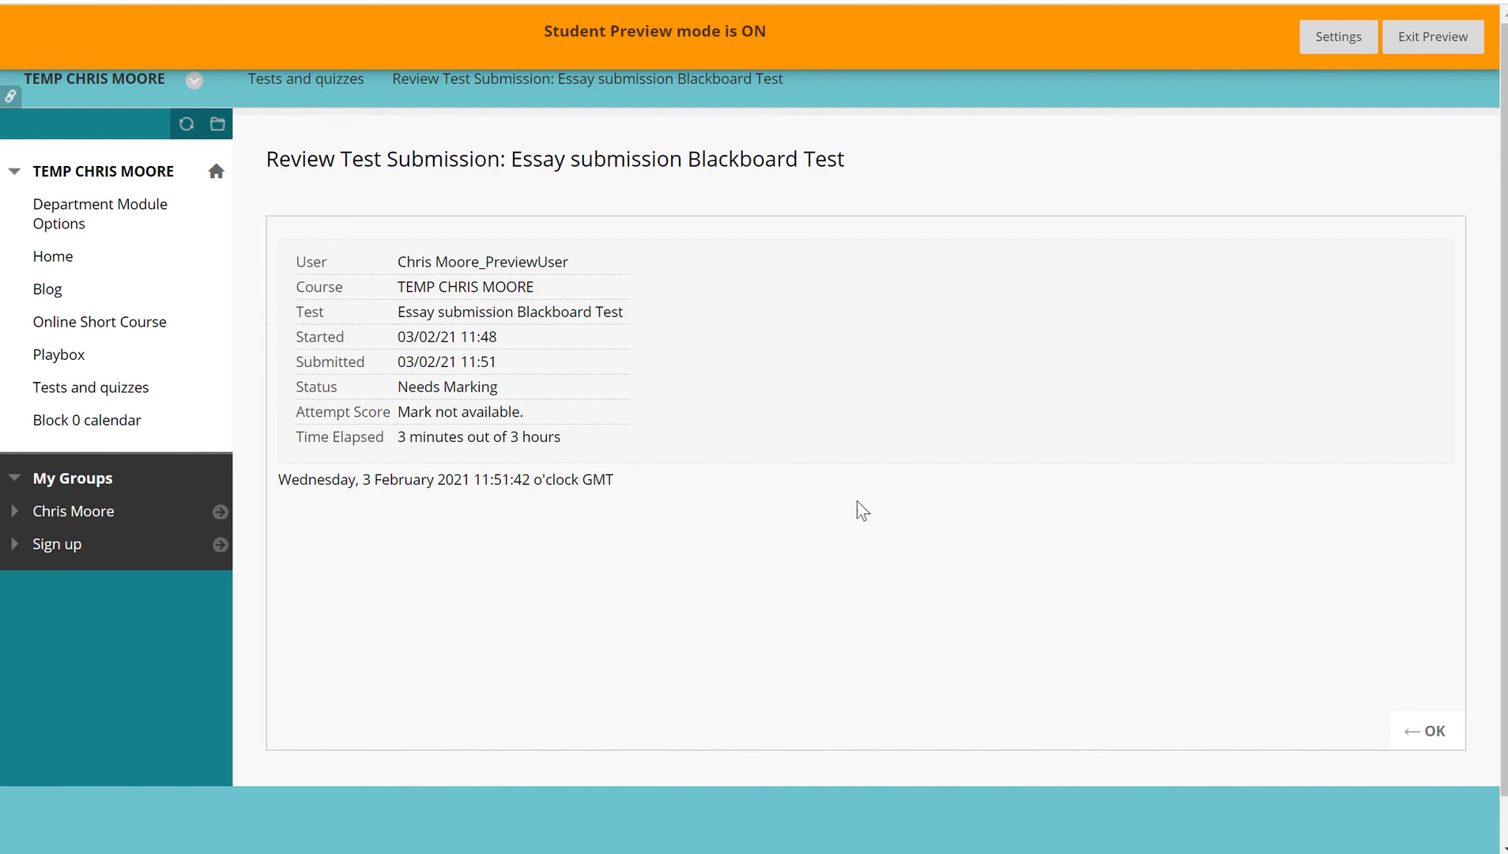
pyautogui.click(1432, 737)
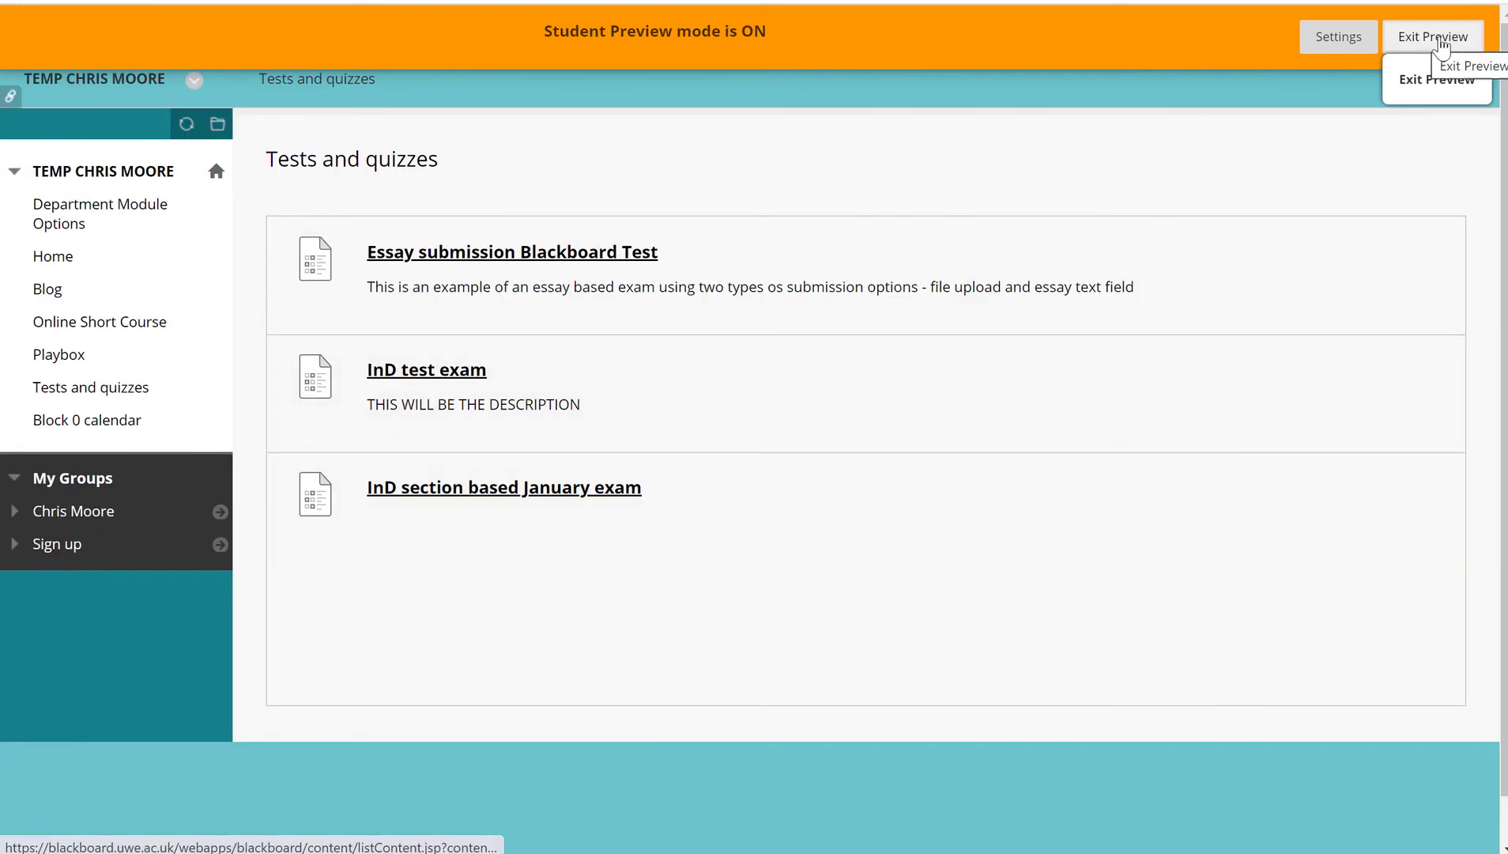
# Step: Reopen the Essay submission Blackboard Test and Begin it to see it was previously taken
pyautogui.click(601, 255)
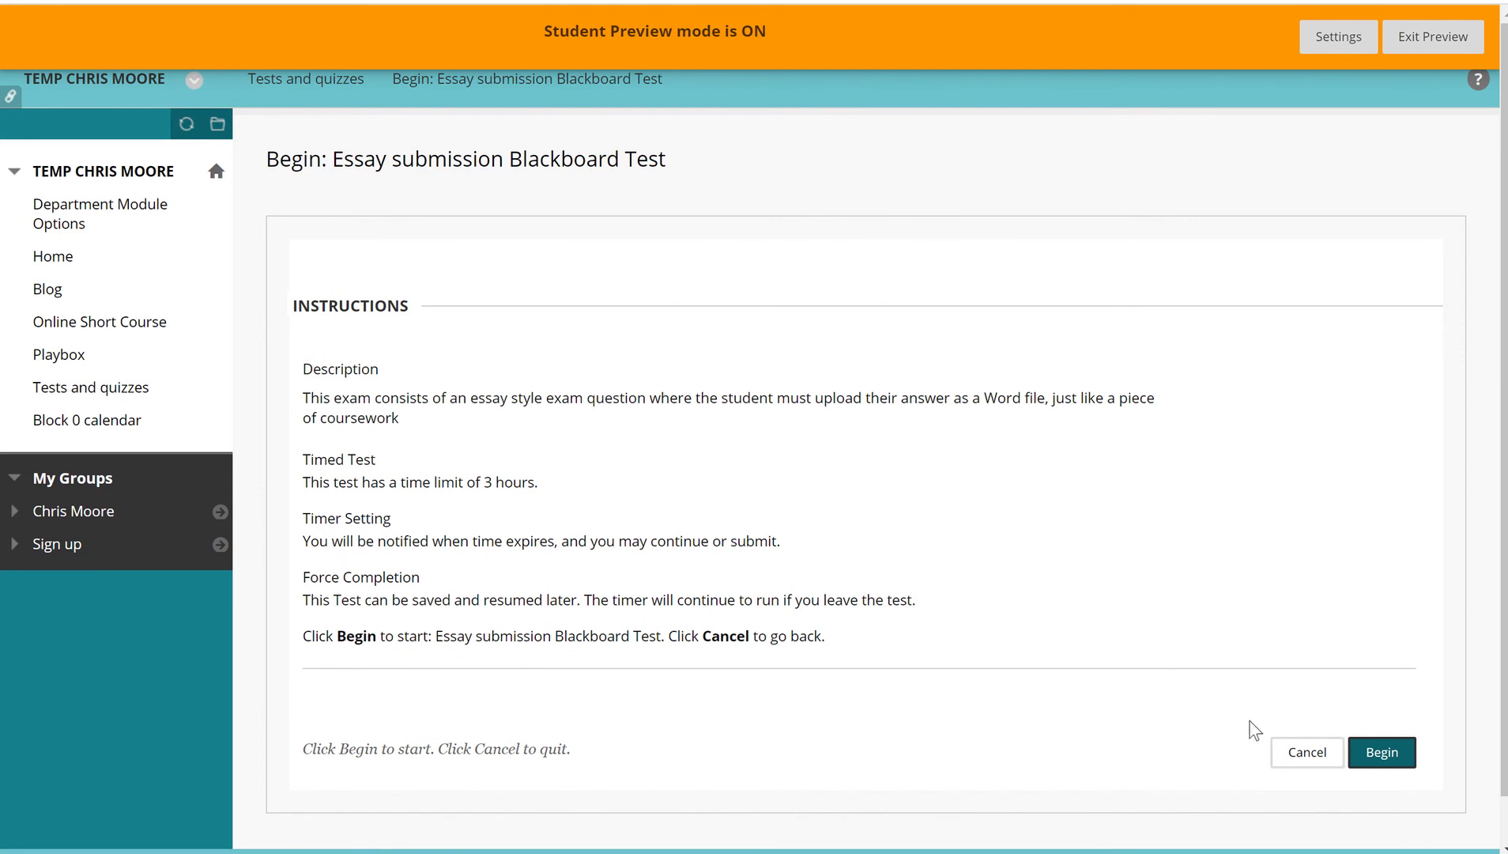
pyautogui.click(1365, 755)
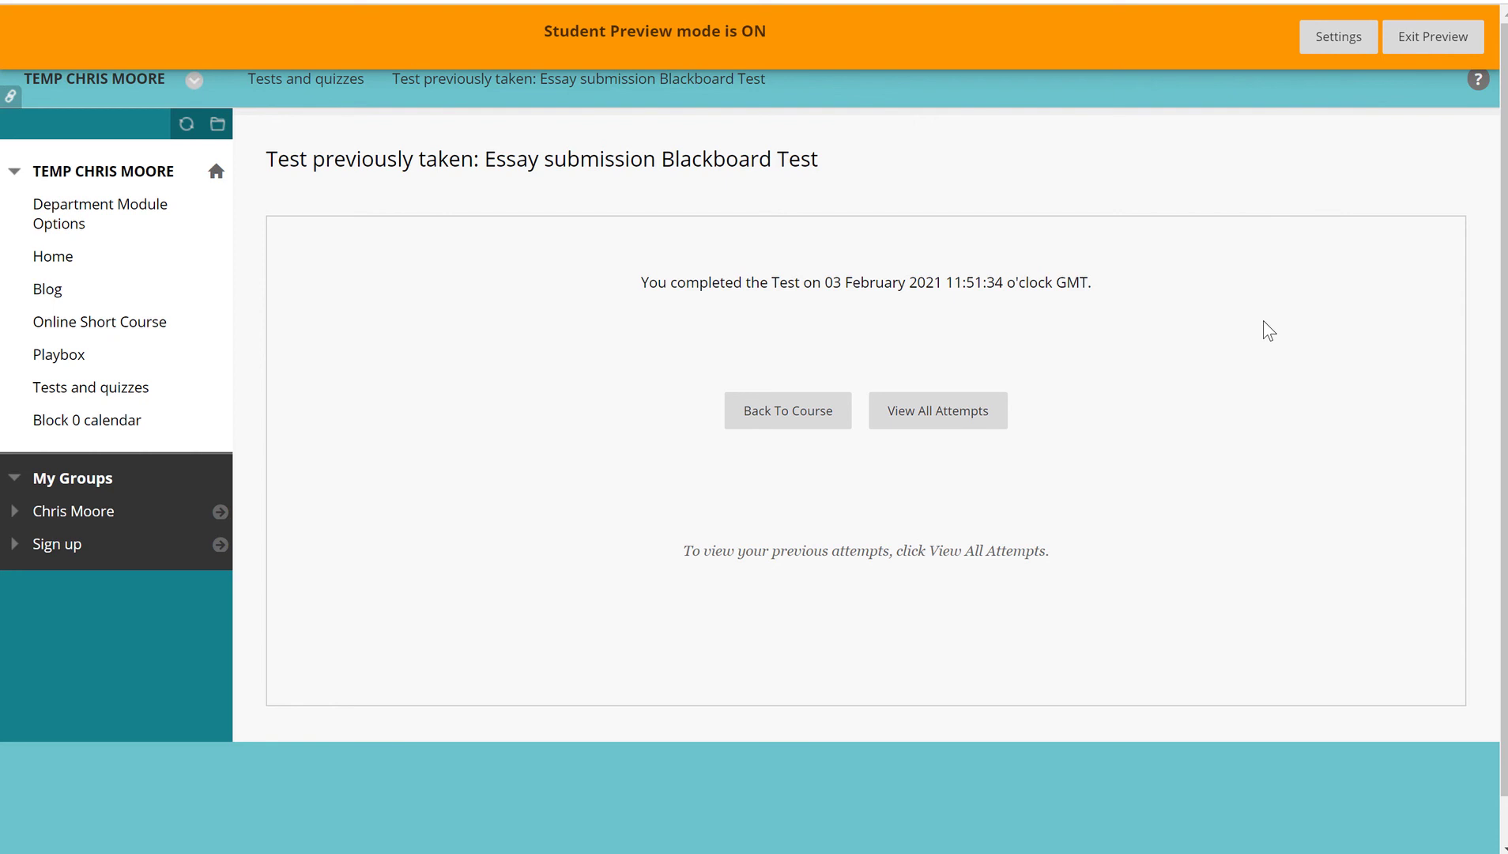
# Step: Exit Student Preview and open the Grade Centre's Tests view
pyautogui.click(1420, 37)
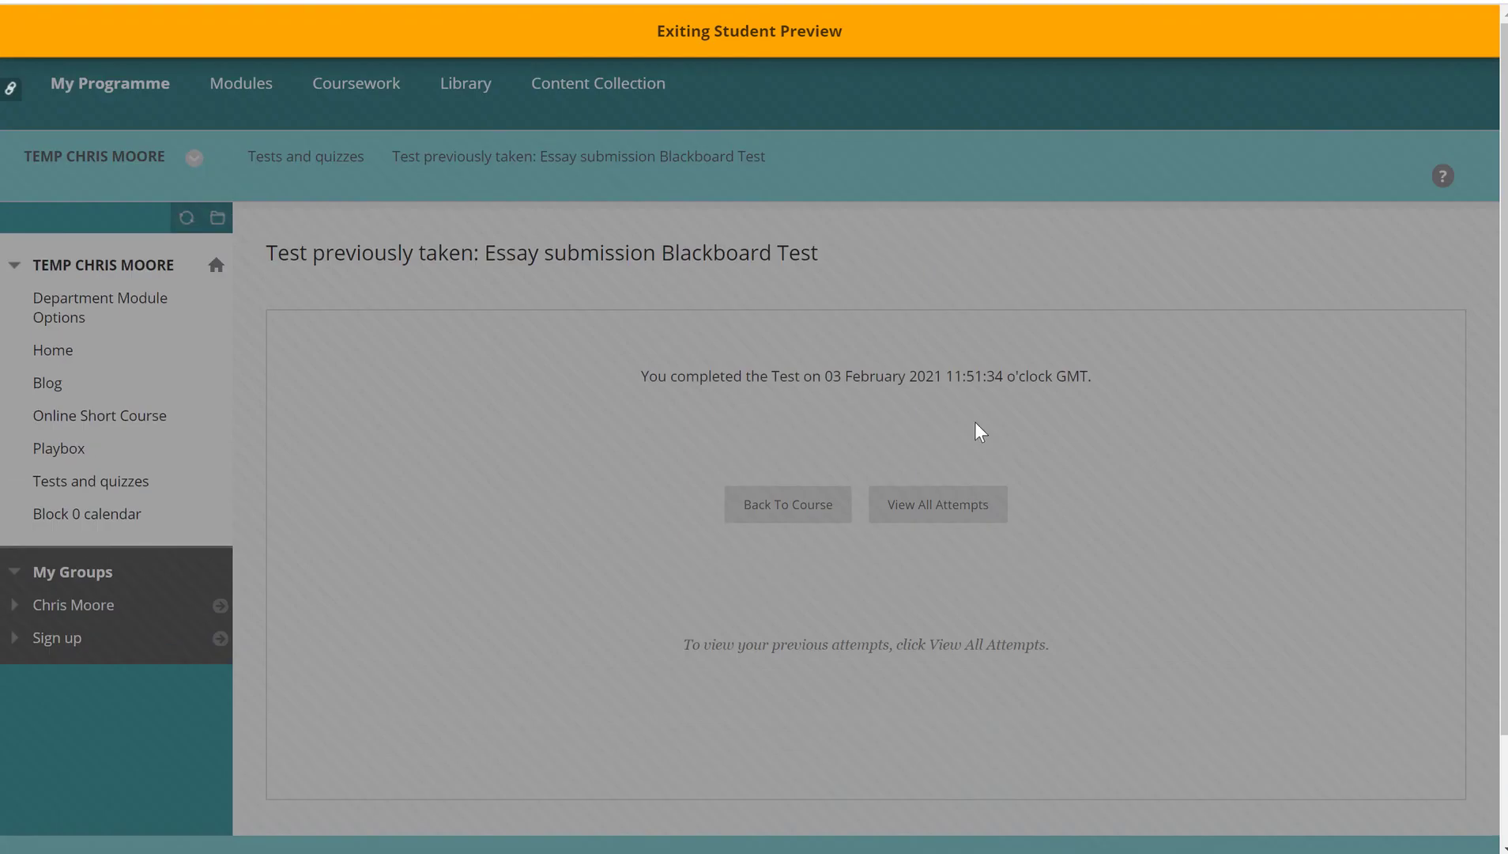
pyautogui.scroll(-1, 521, 628)
pyautogui.scroll(-8, 470, 601)
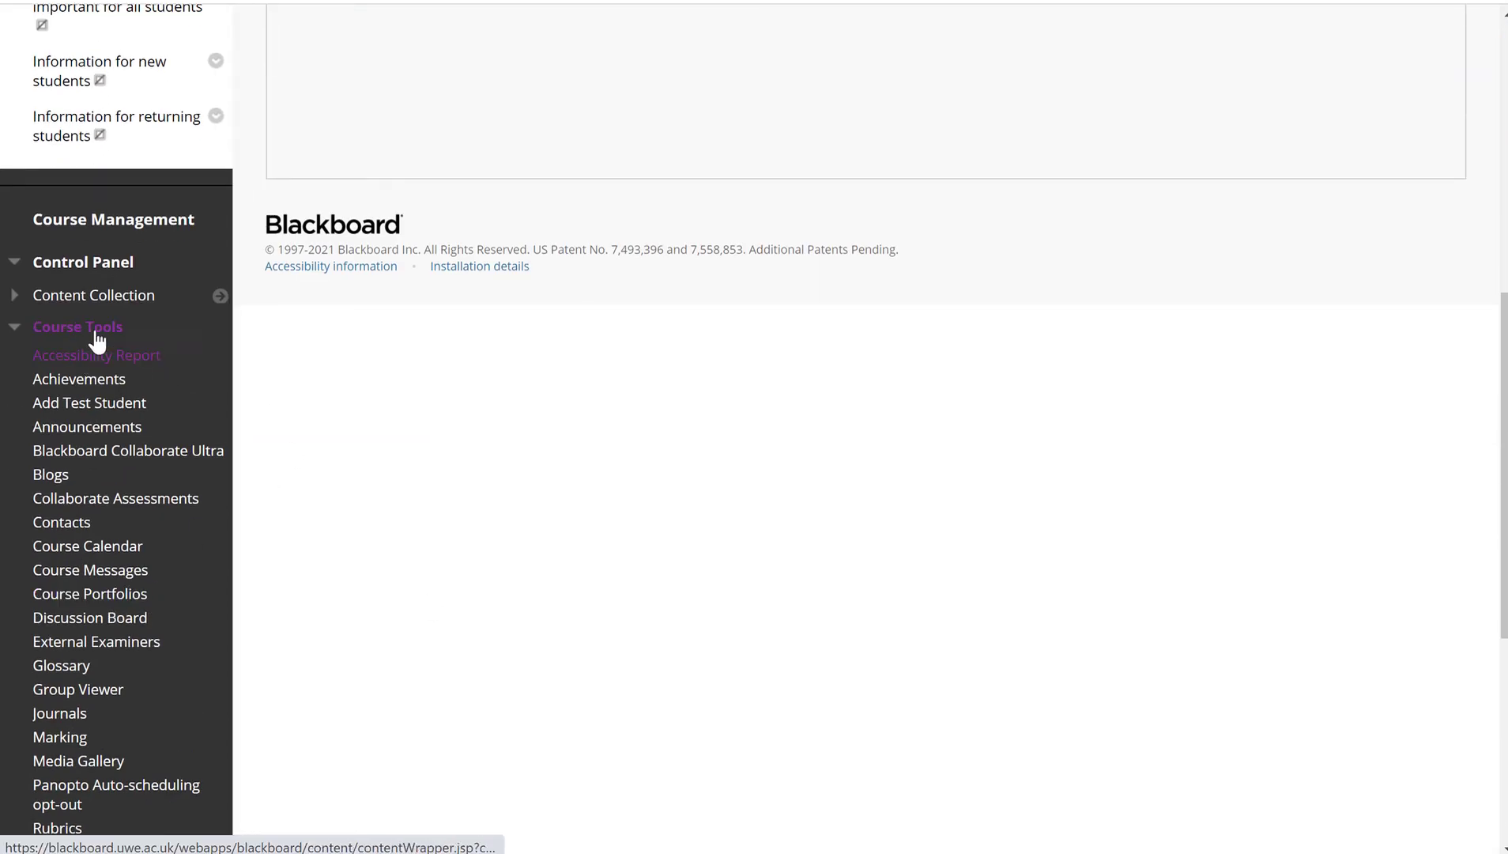
pyautogui.scroll(-6, 121, 494)
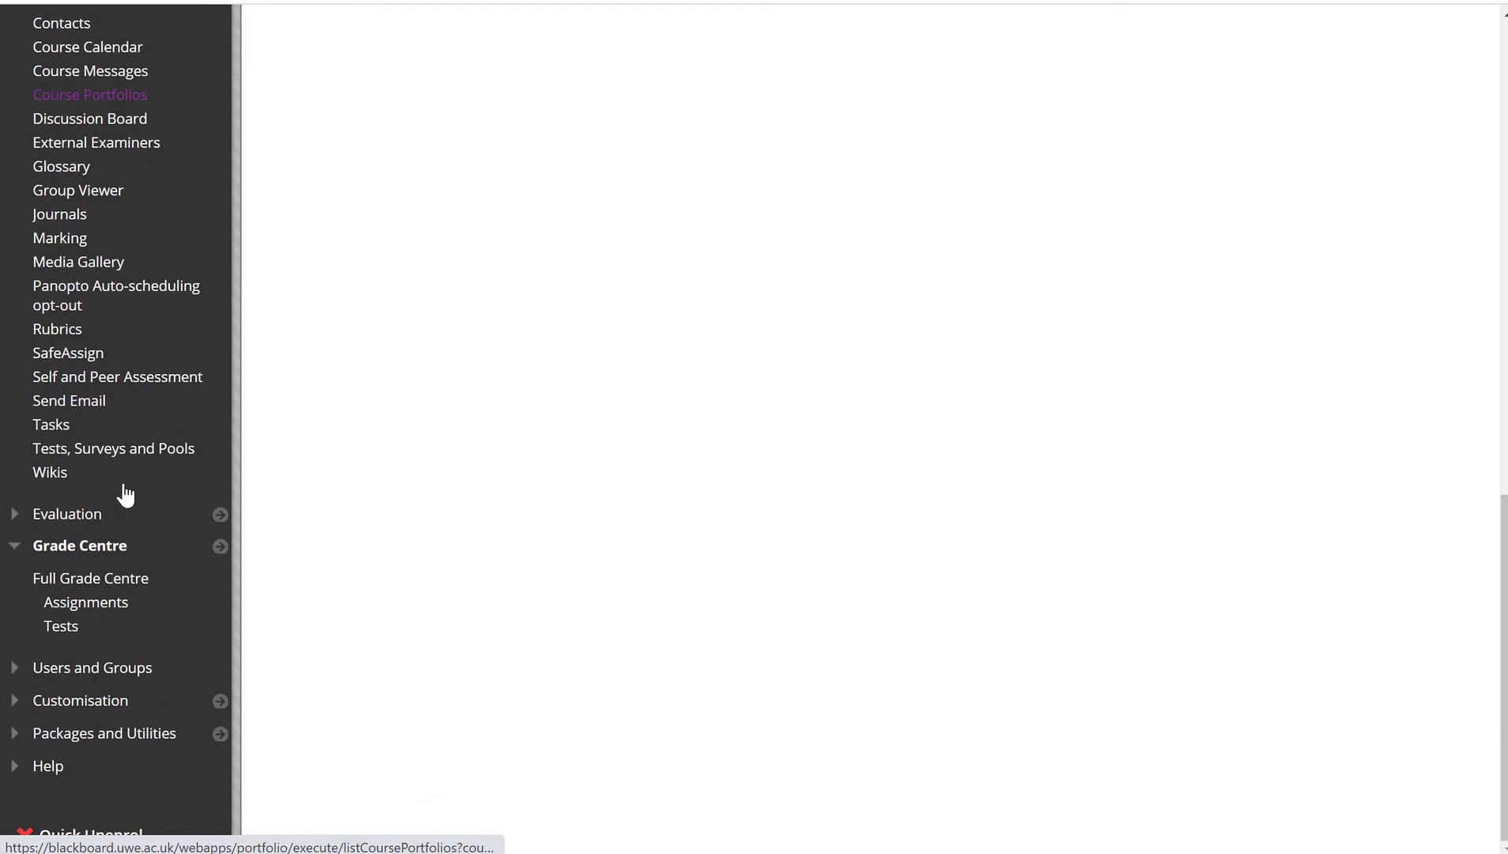
pyautogui.click(74, 630)
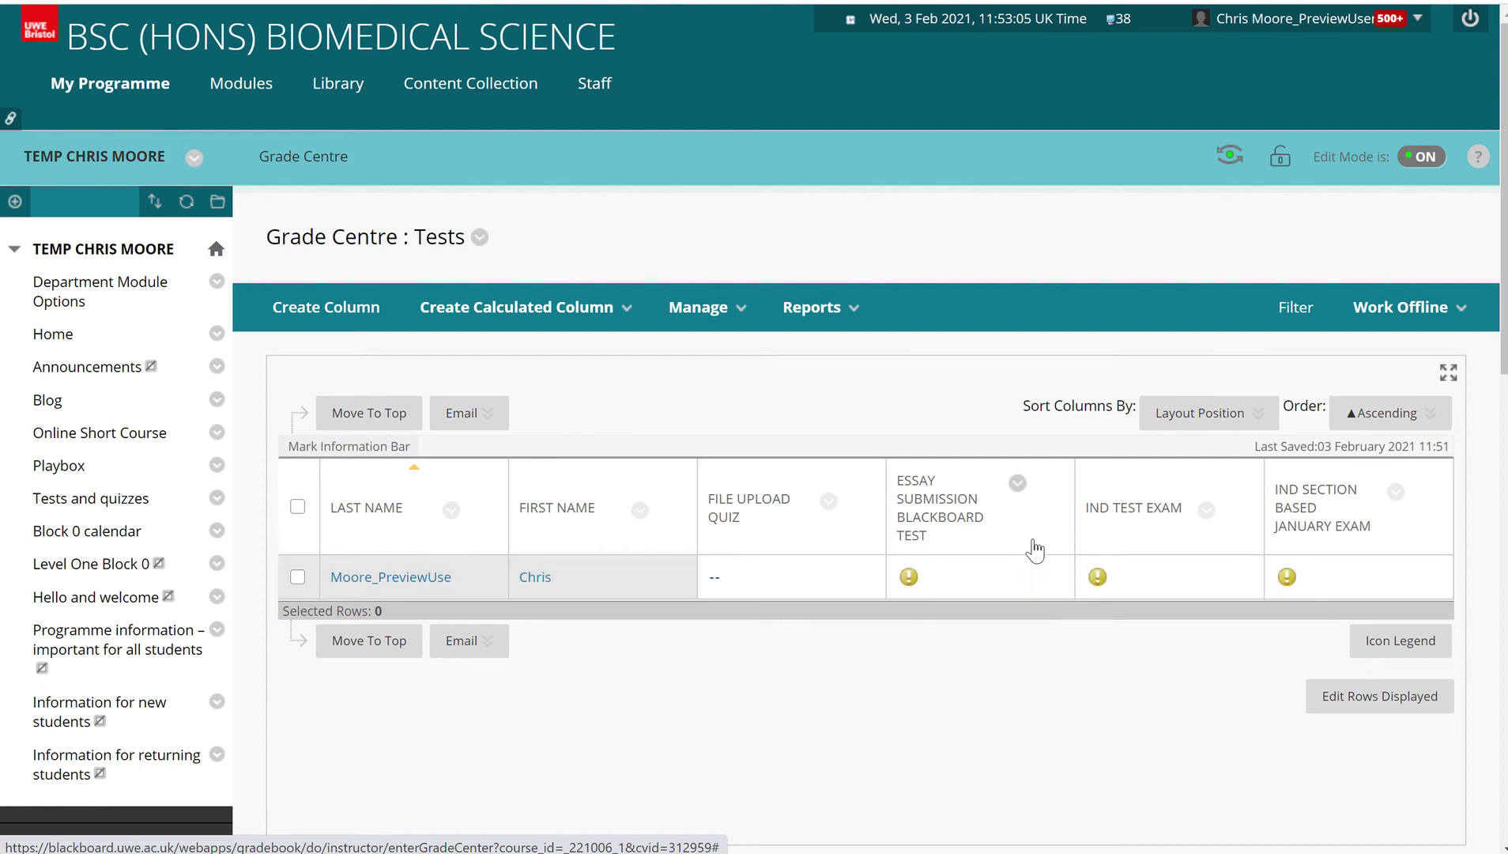
# Step: Open the options menu on the preview student's Essay submission Blackboard Test mark
pyautogui.click(1006, 572)
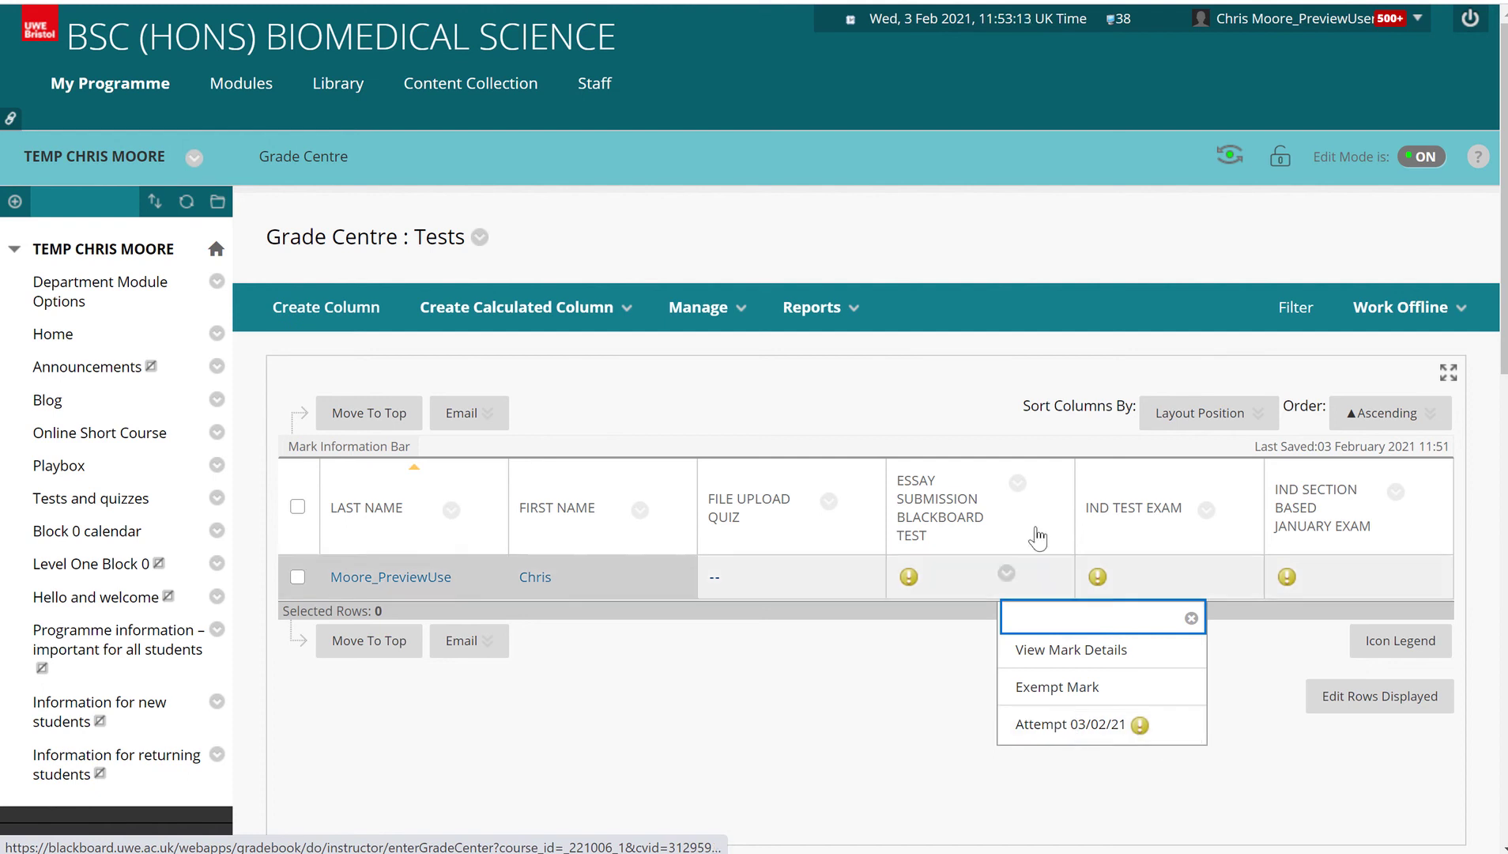
pyautogui.click(1018, 483)
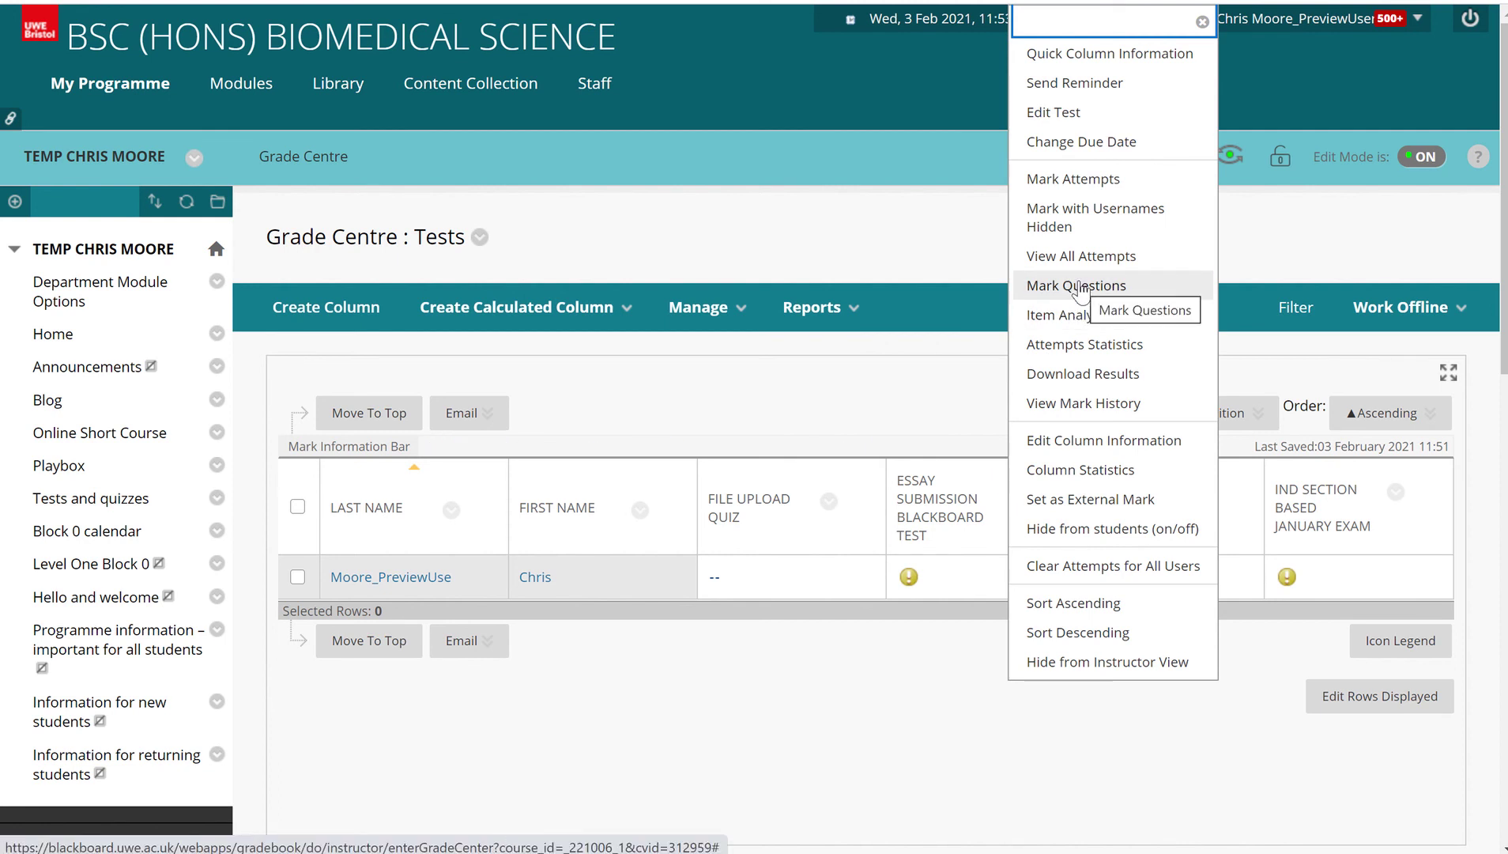
pyautogui.click(952, 415)
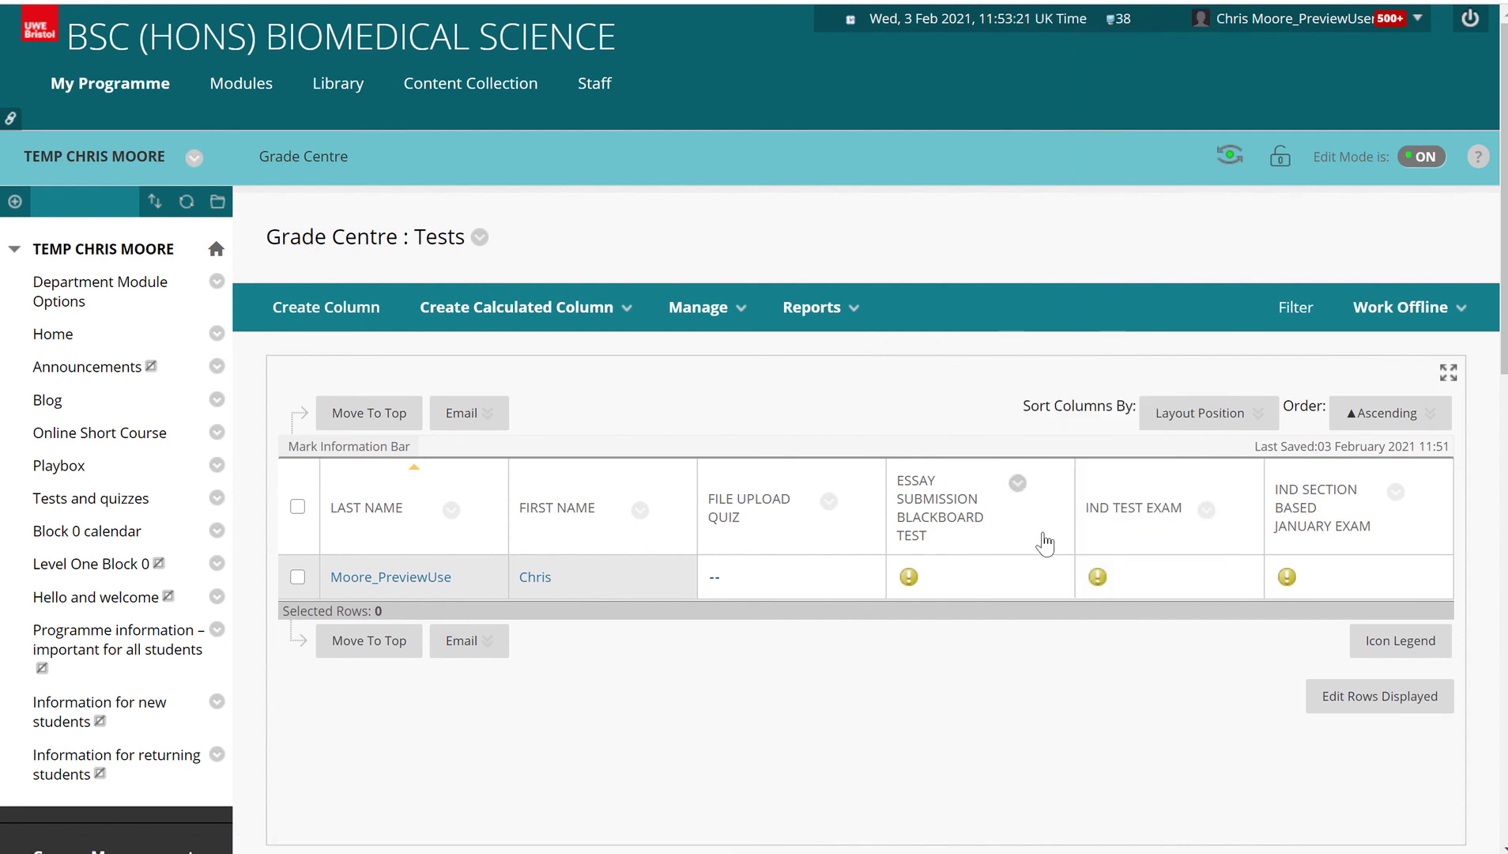
pyautogui.click(1006, 573)
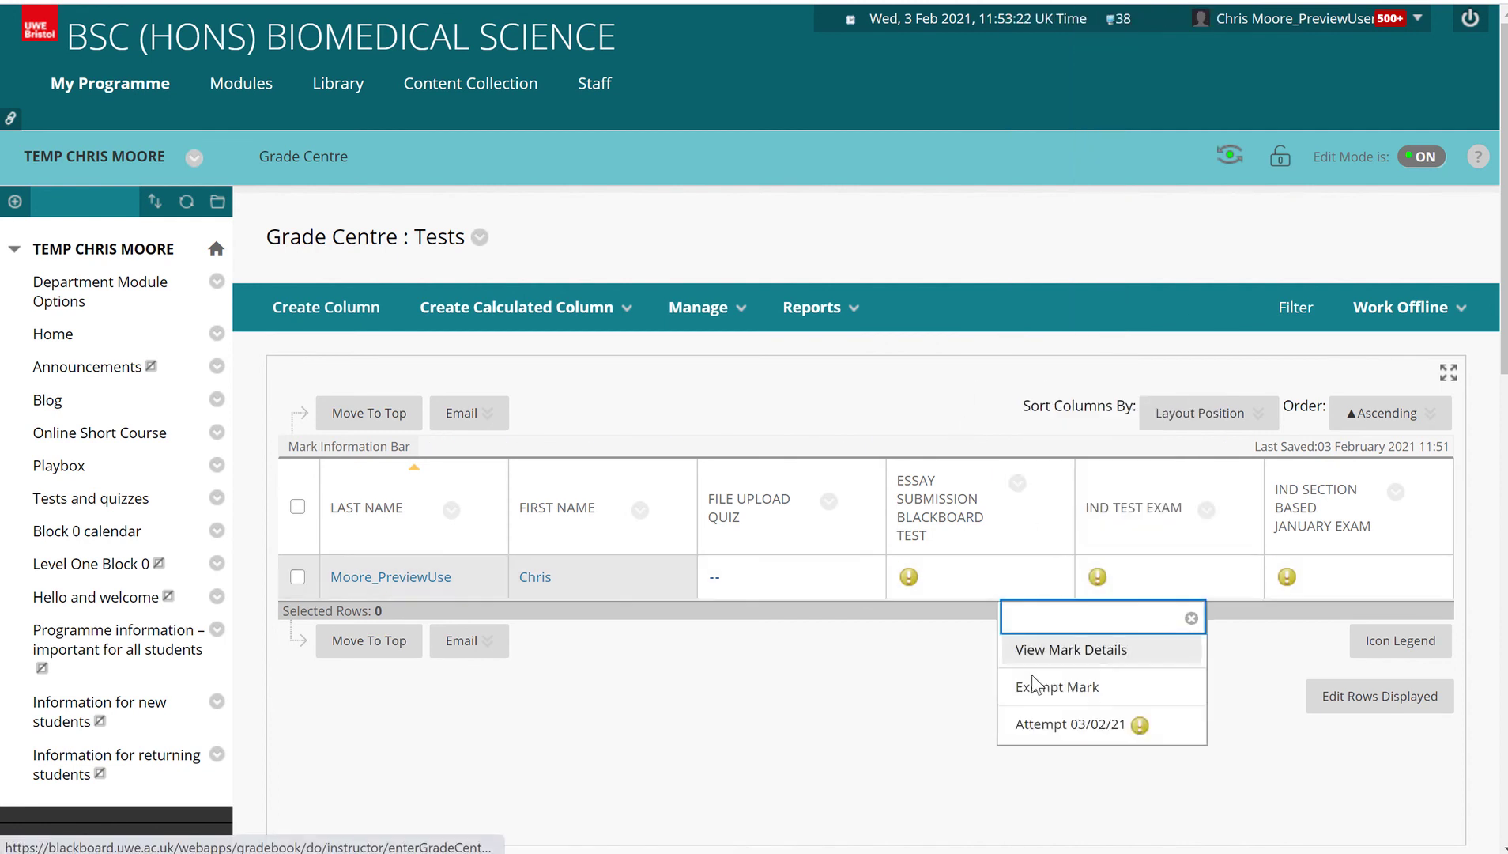
# Step: Open the 03/02/21 attempt for marking and cancel saving the Once upon a time.docx answer
pyautogui.click(1045, 727)
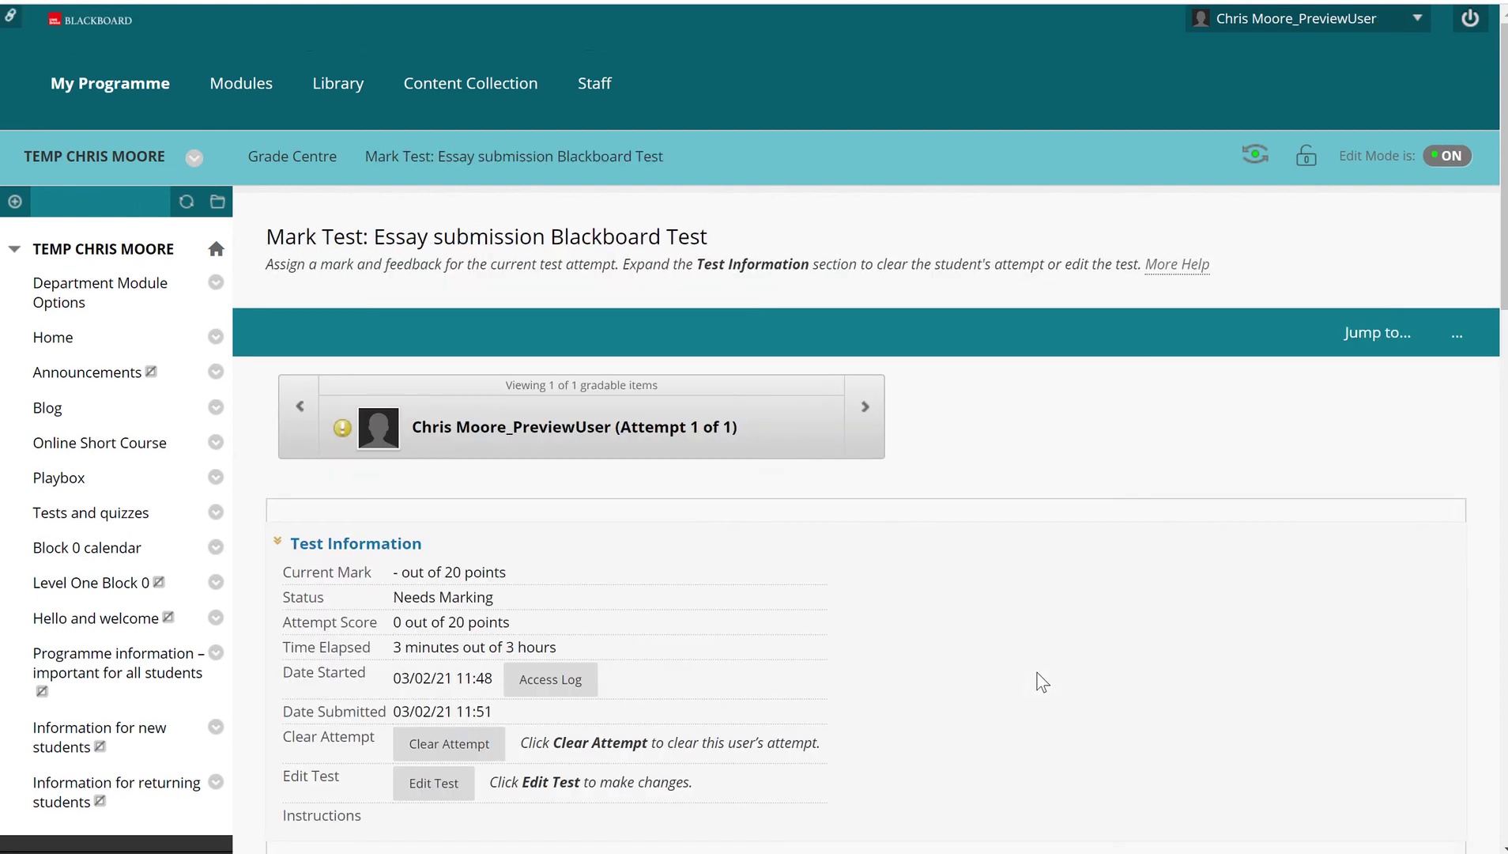
pyautogui.scroll(-4, 747, 566)
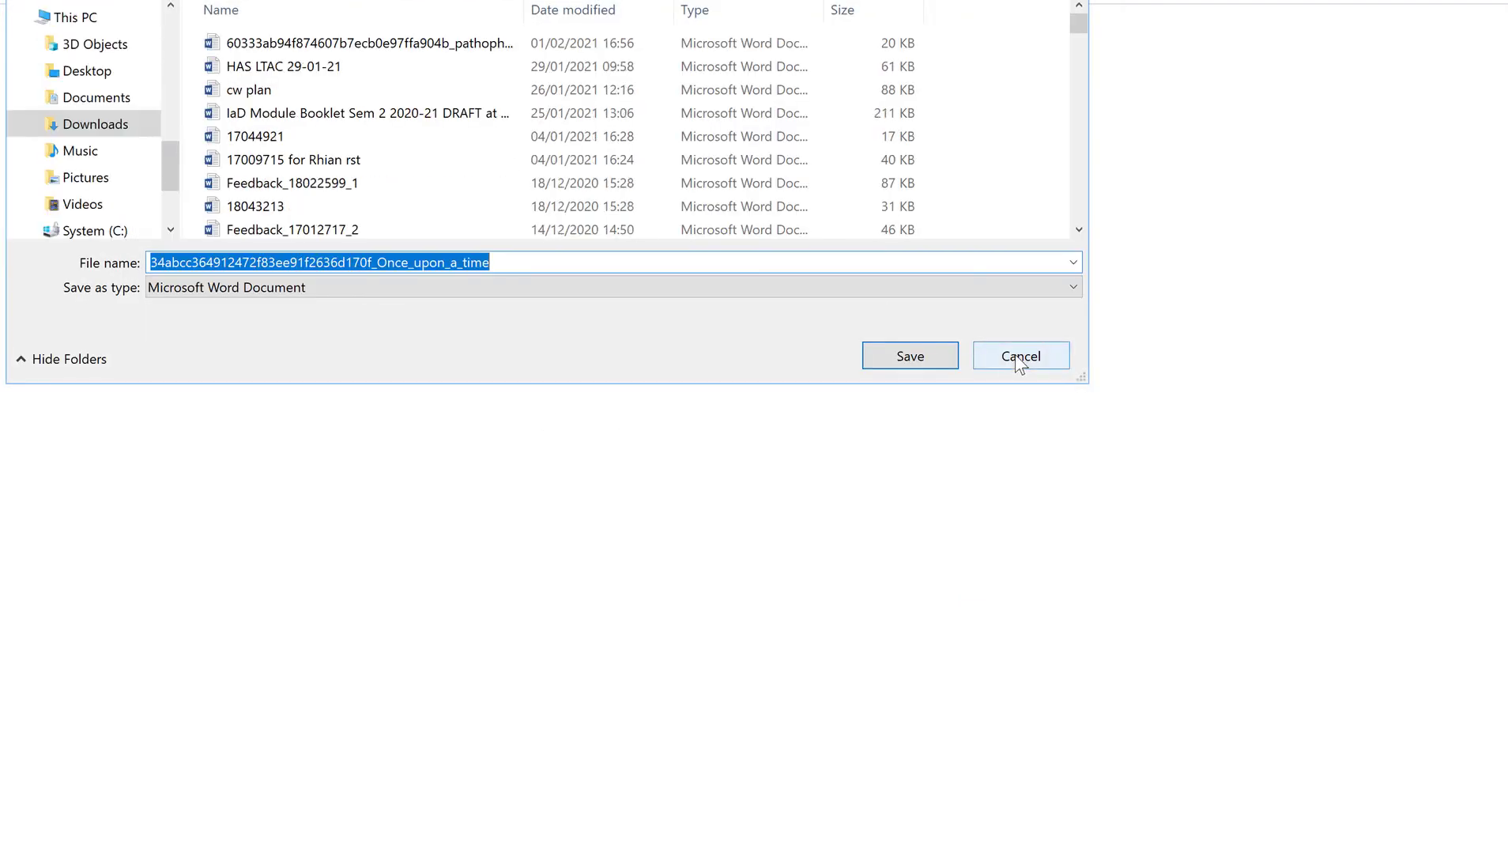
pyautogui.click(1017, 356)
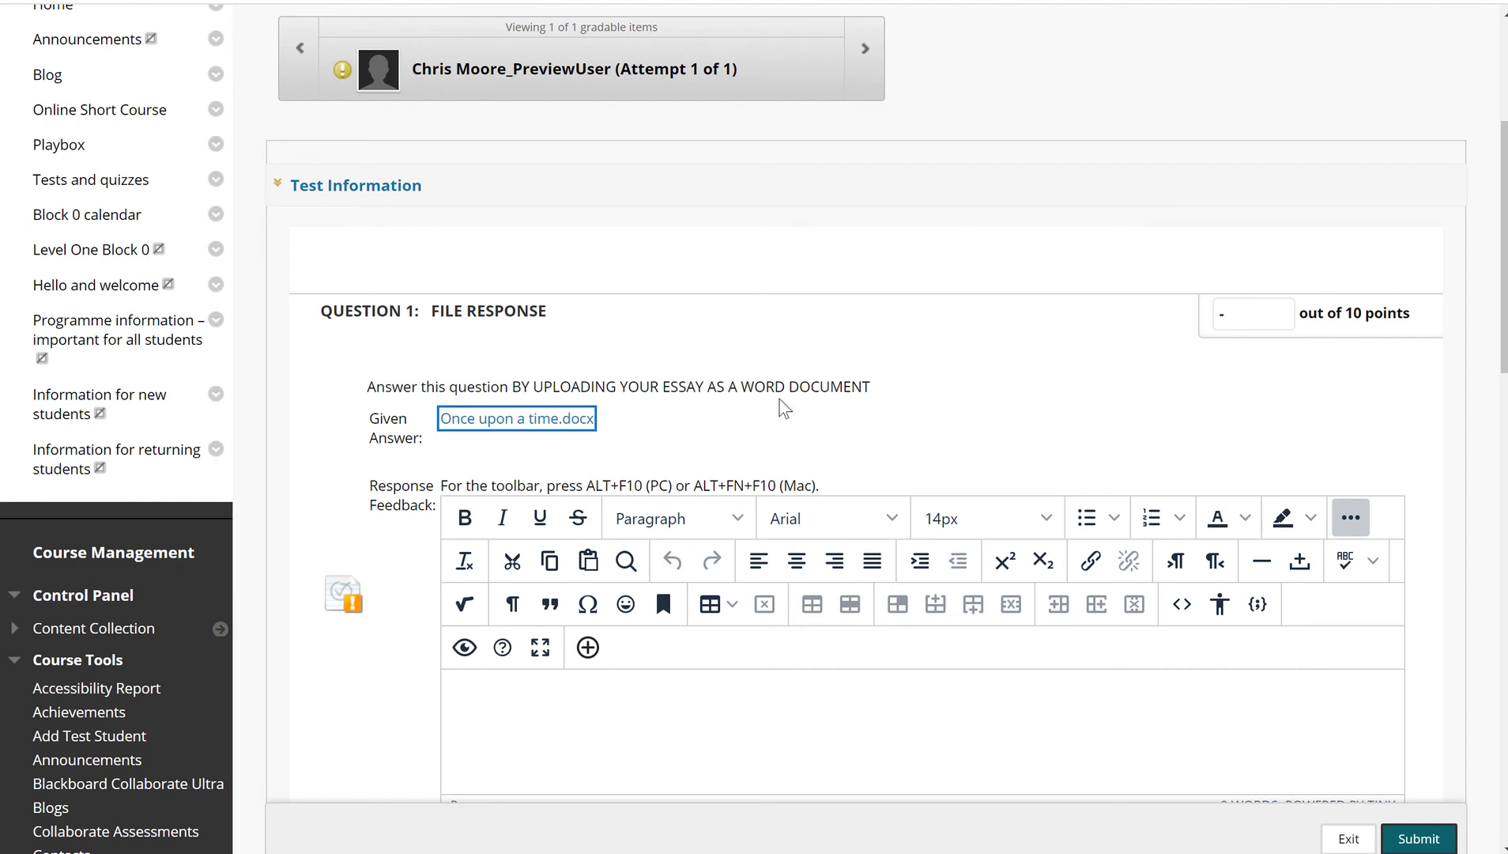
# Step: Score Question 1 of the essay attempt at 6 out of 10 points
pyautogui.click(1243, 313)
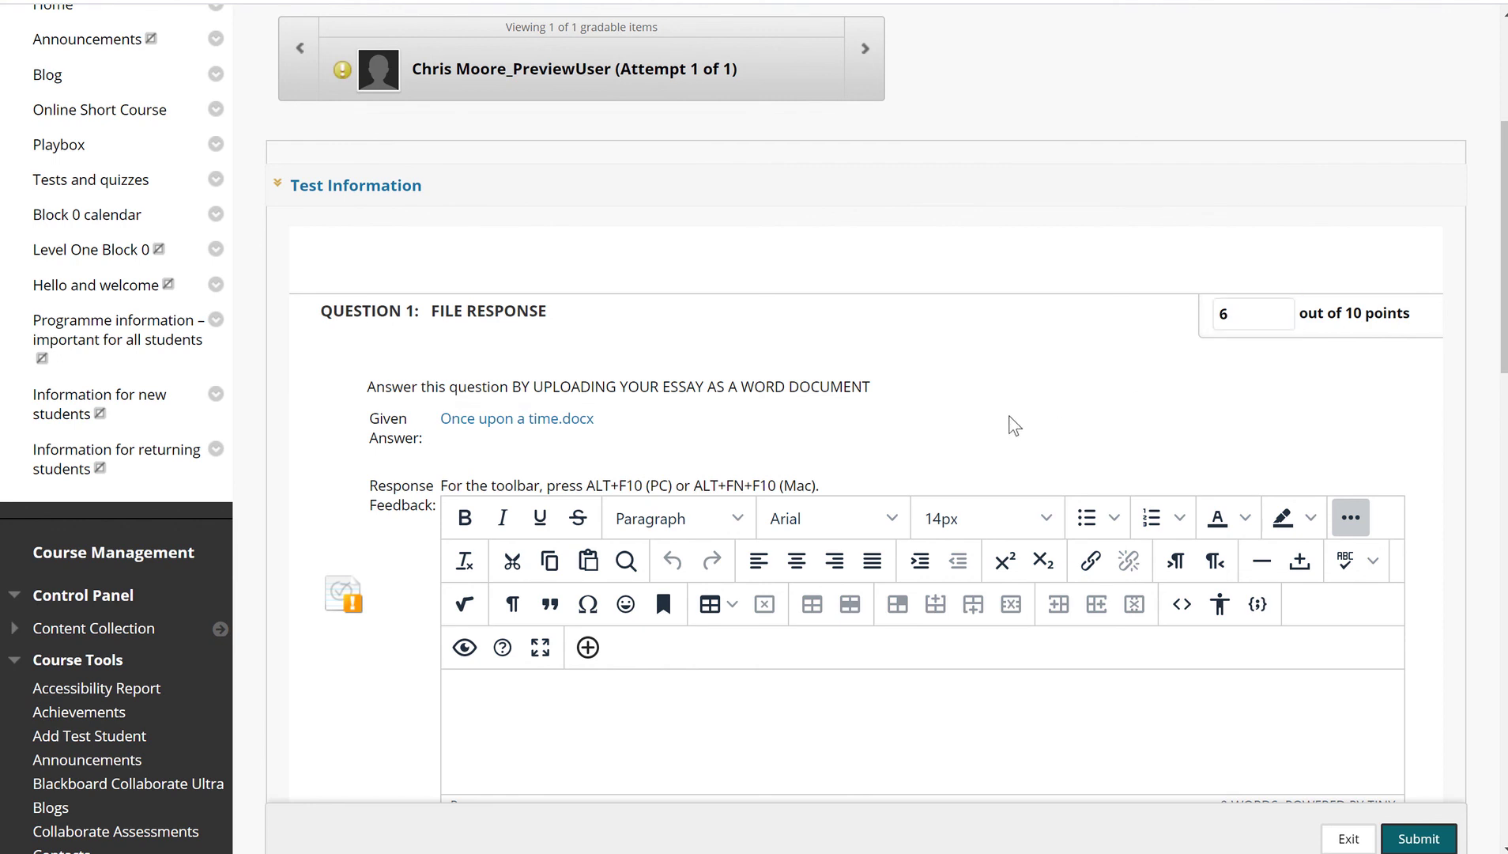
pyautogui.scroll(-3, 770, 542)
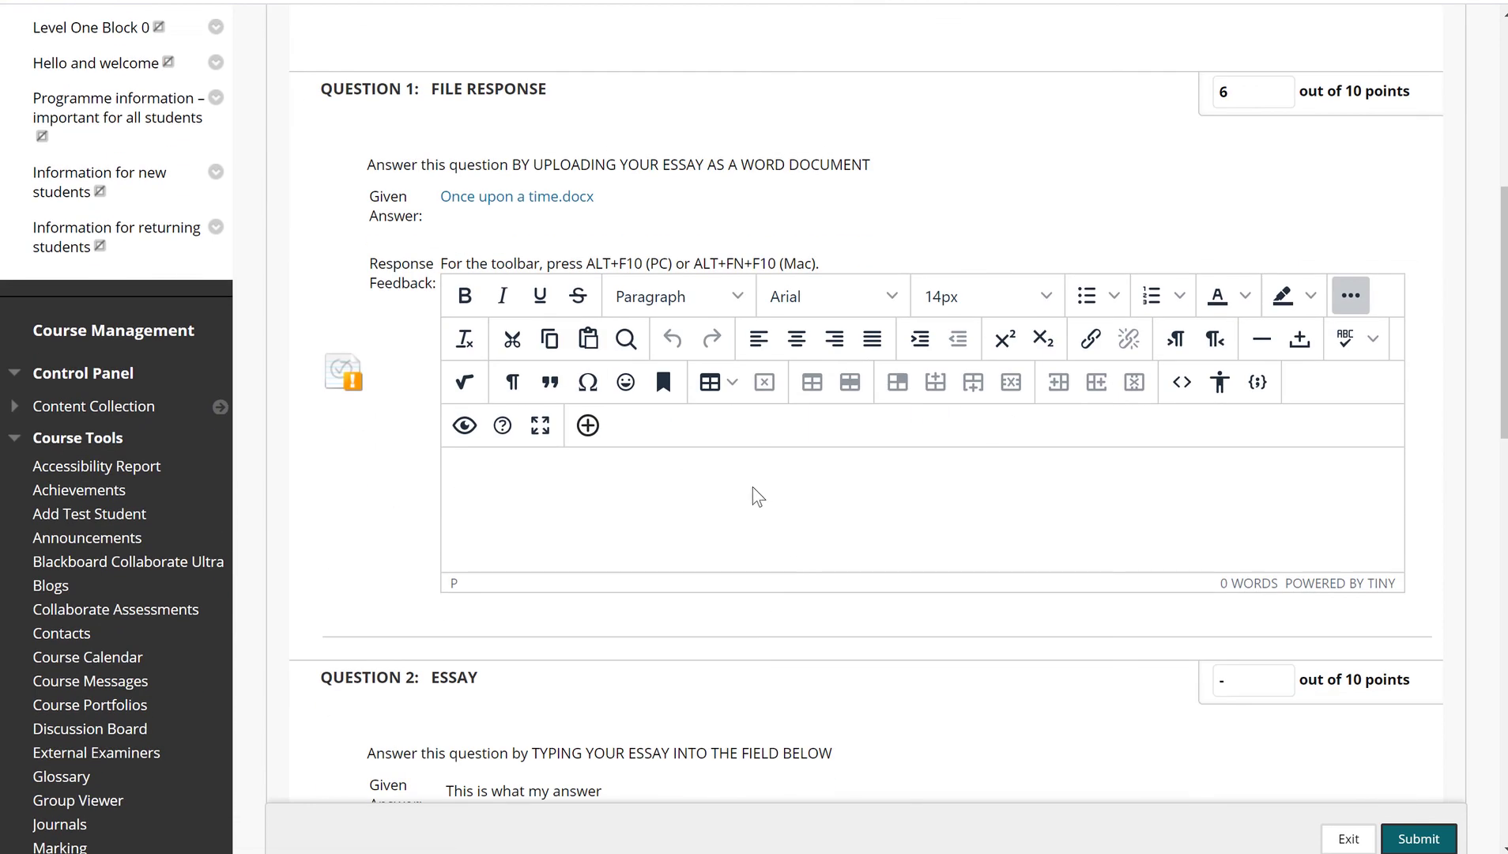
pyautogui.scroll(-1, 751, 494)
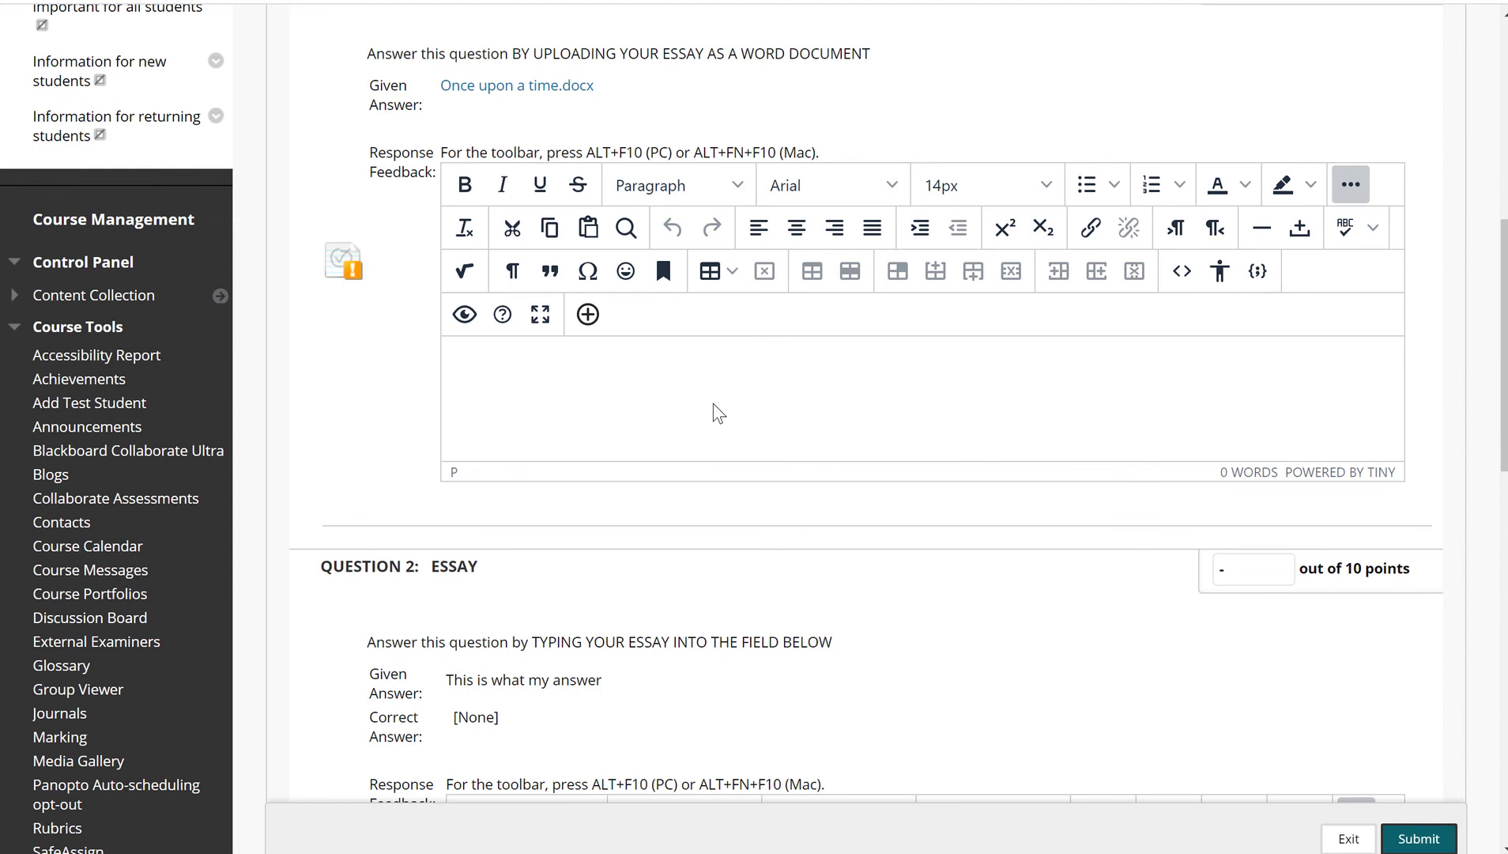
pyautogui.scroll(-3, 713, 403)
pyautogui.scroll(-2, 720, 364)
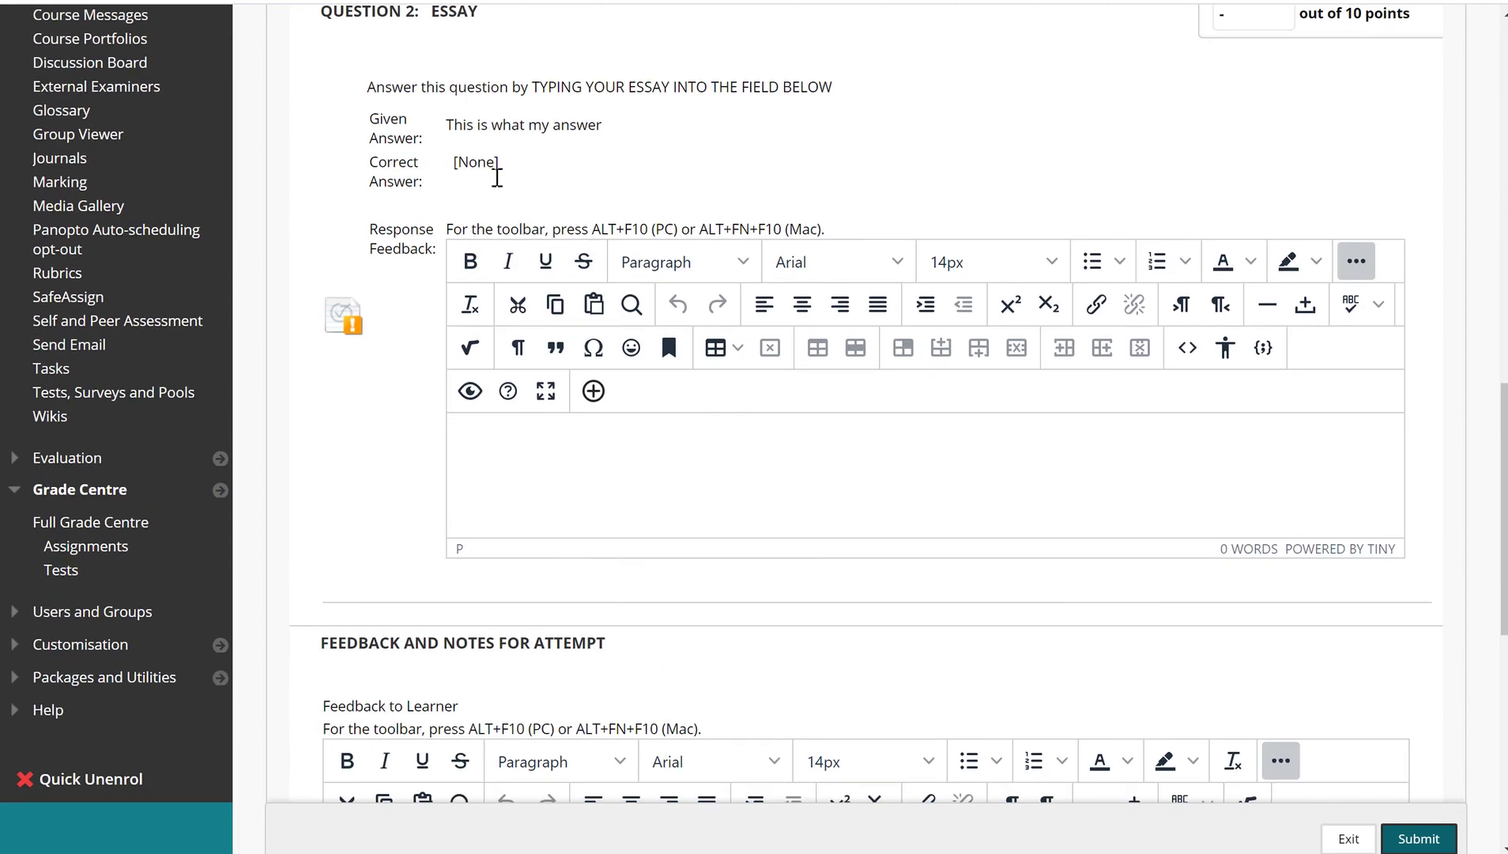
# Step: Select the correct answer and the student's answer text for Question 2 to review them
pyautogui.moveTo(470, 162); pyautogui.dragTo(505, 184)
pyautogui.moveTo(466, 124); pyautogui.dragTo(588, 119)
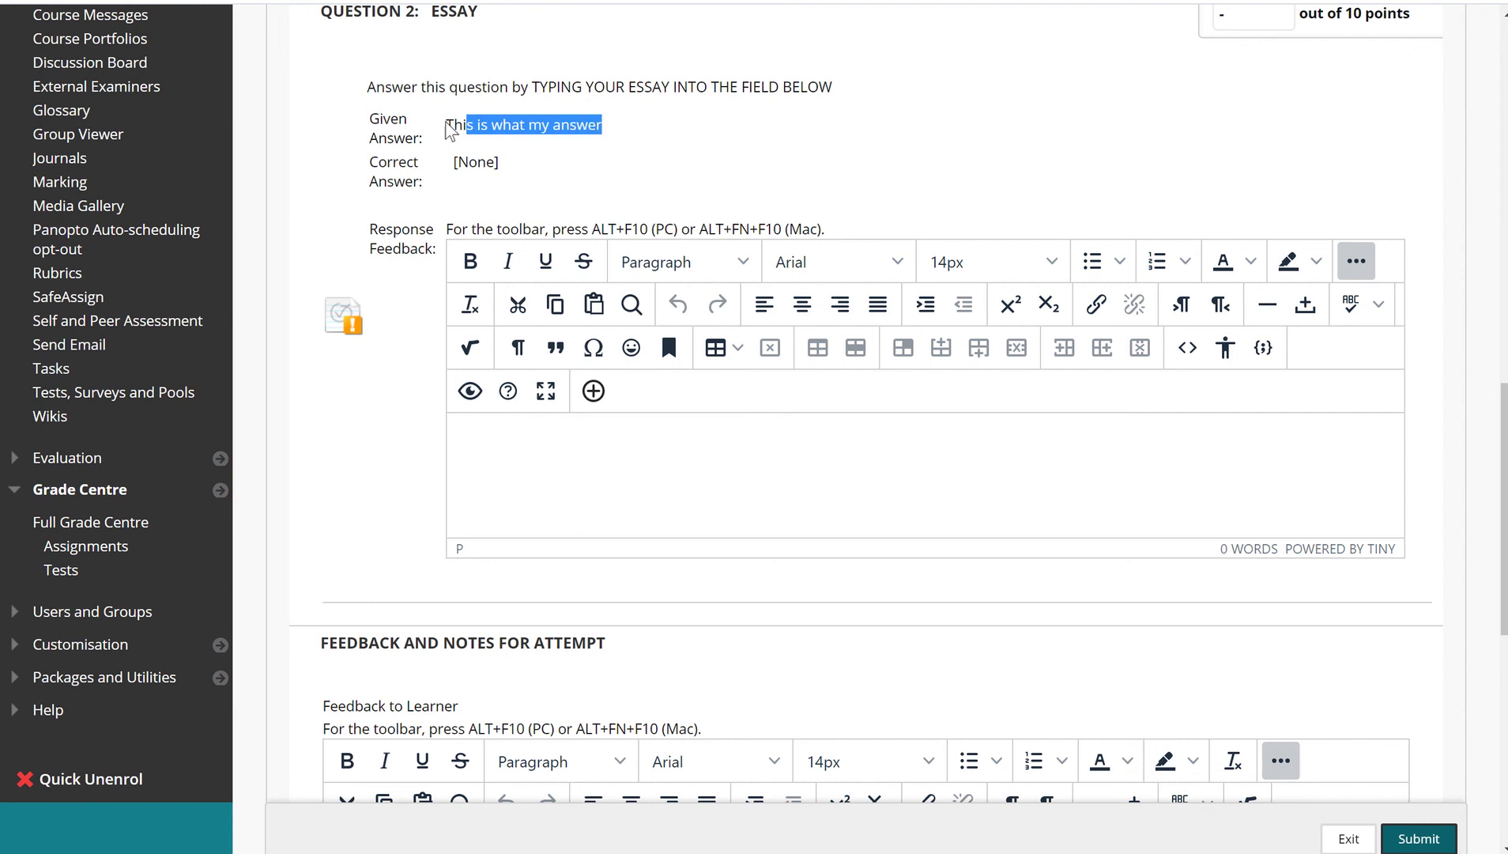
pyautogui.moveTo(453, 124); pyautogui.dragTo(606, 126)
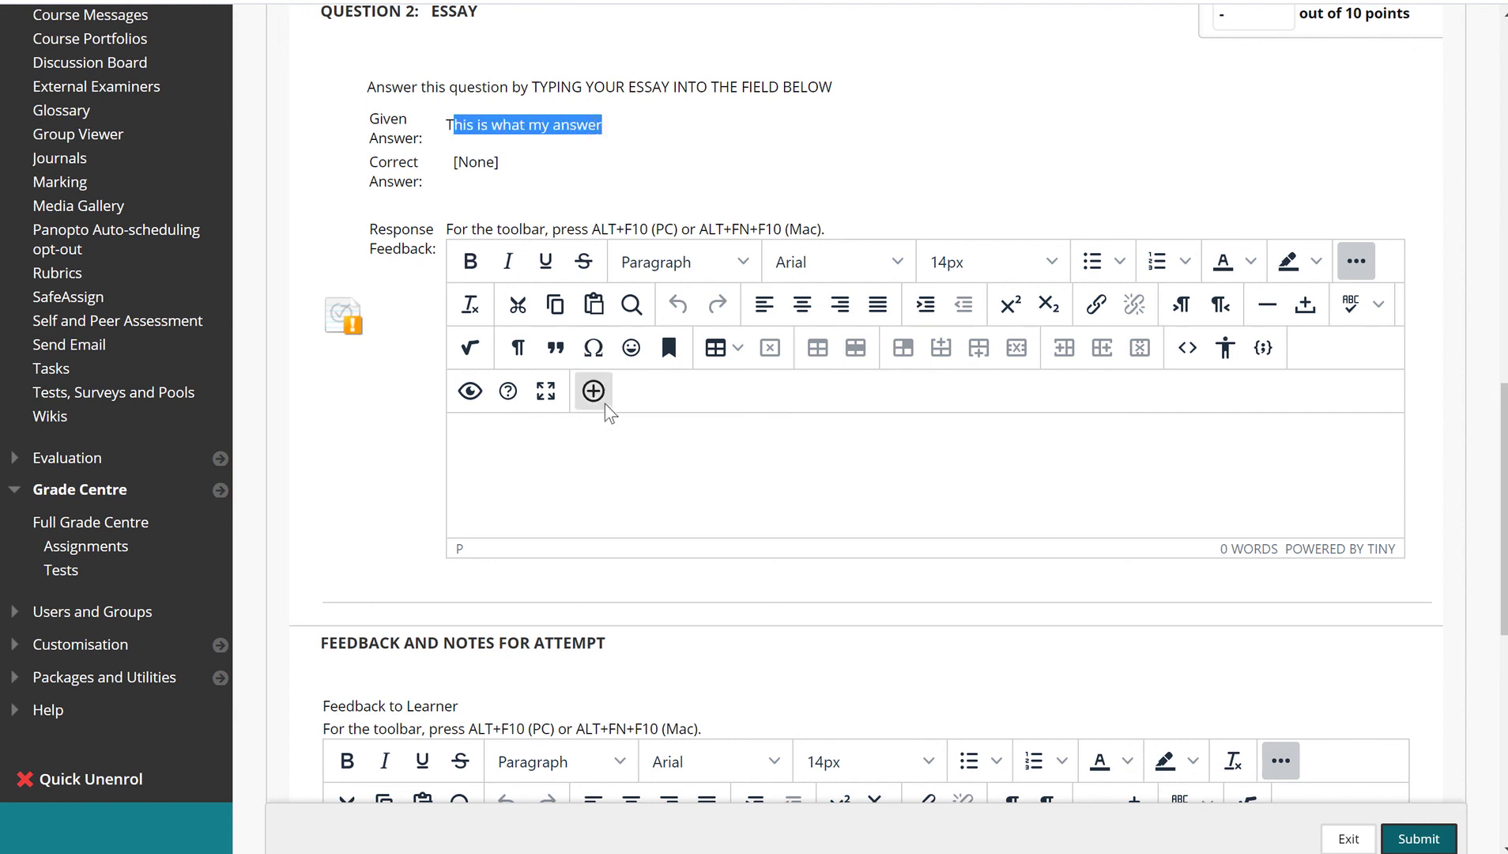
# Step: Write the Question 2 feedback 'It looks like you did not complete the answer here'
pyautogui.click(613, 436)
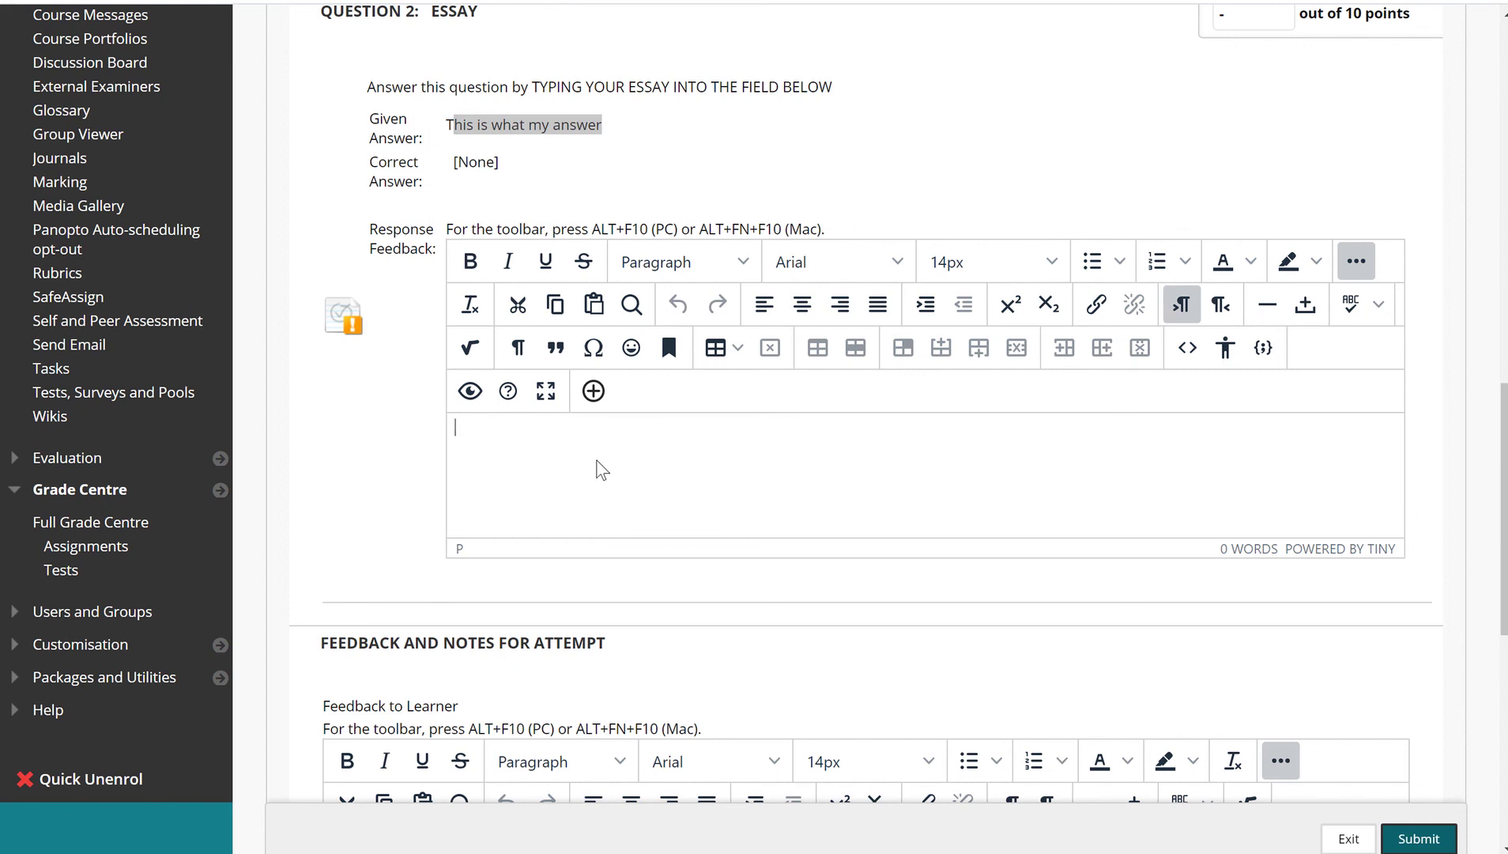
pyautogui.write('It looks like you did not complet')
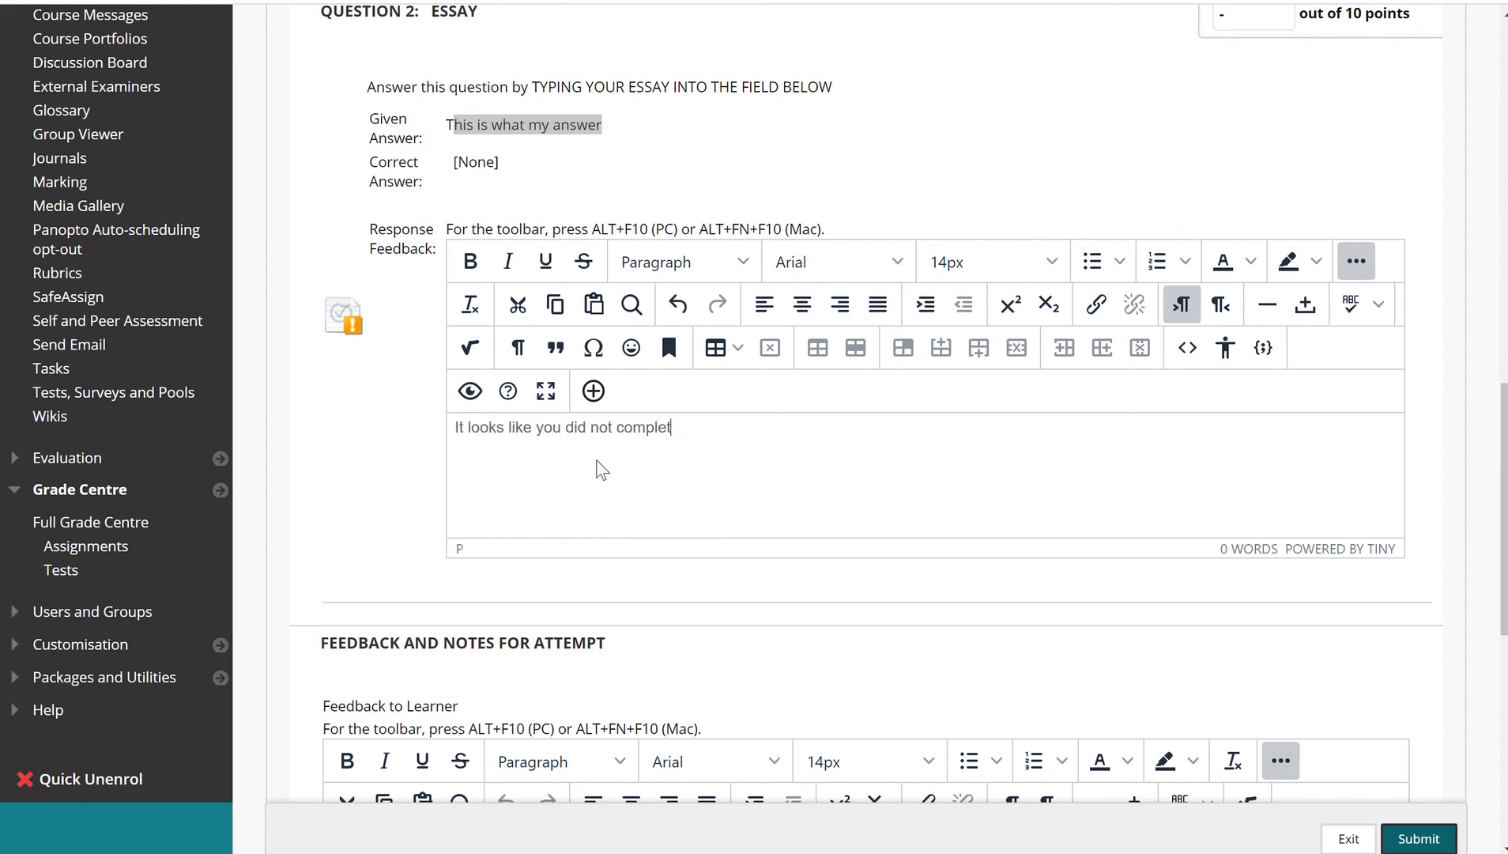
pyautogui.write('e the answer here')
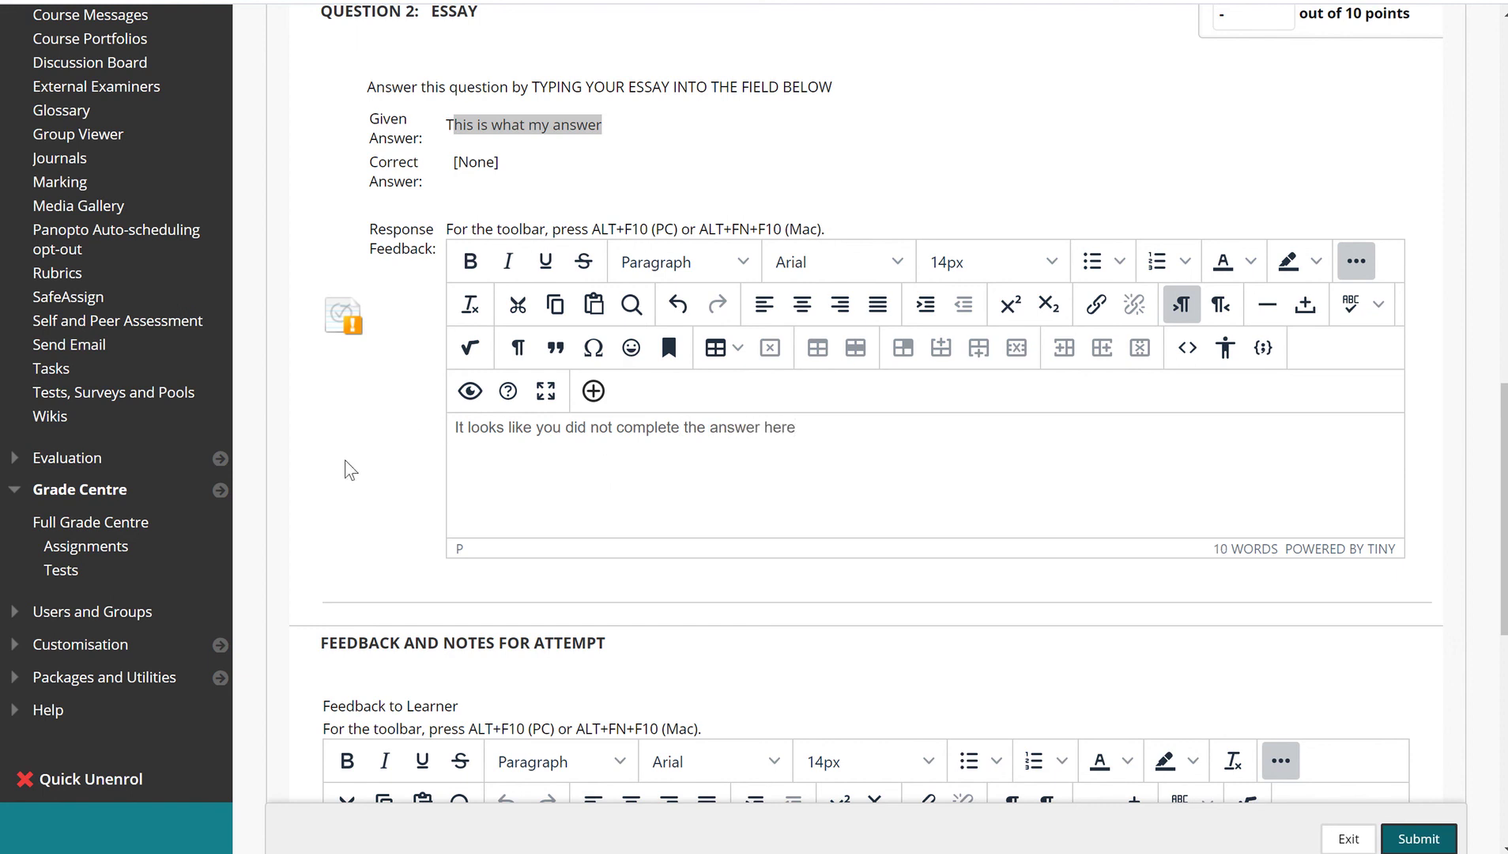
# Step: Give Question 2 a score of 1 out of 10, then move down to Feedback and Notes for Attempt
pyautogui.scroll(3, 1211, 295)
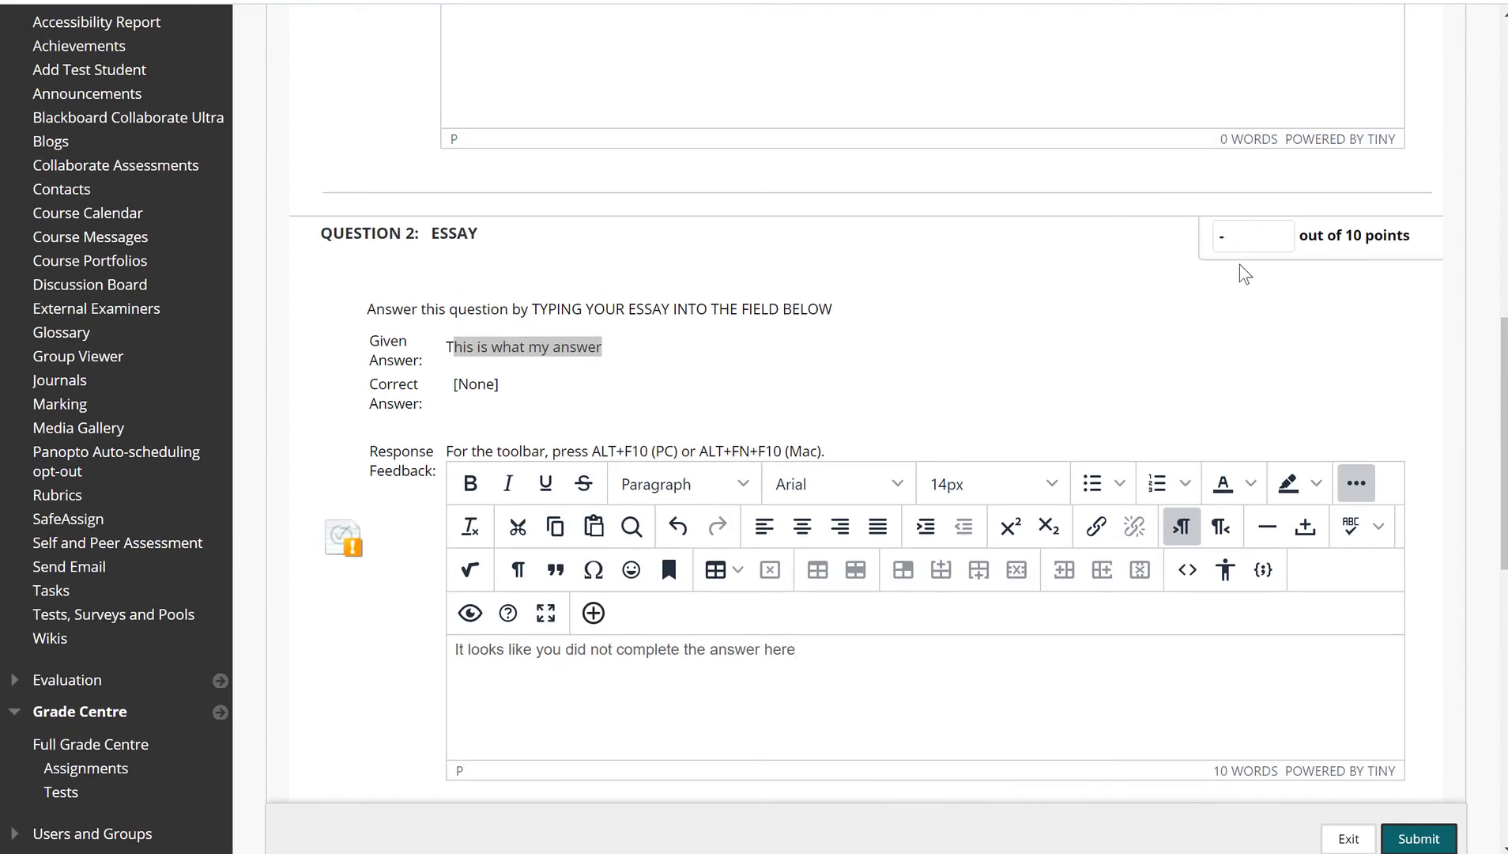
pyautogui.click(1244, 236)
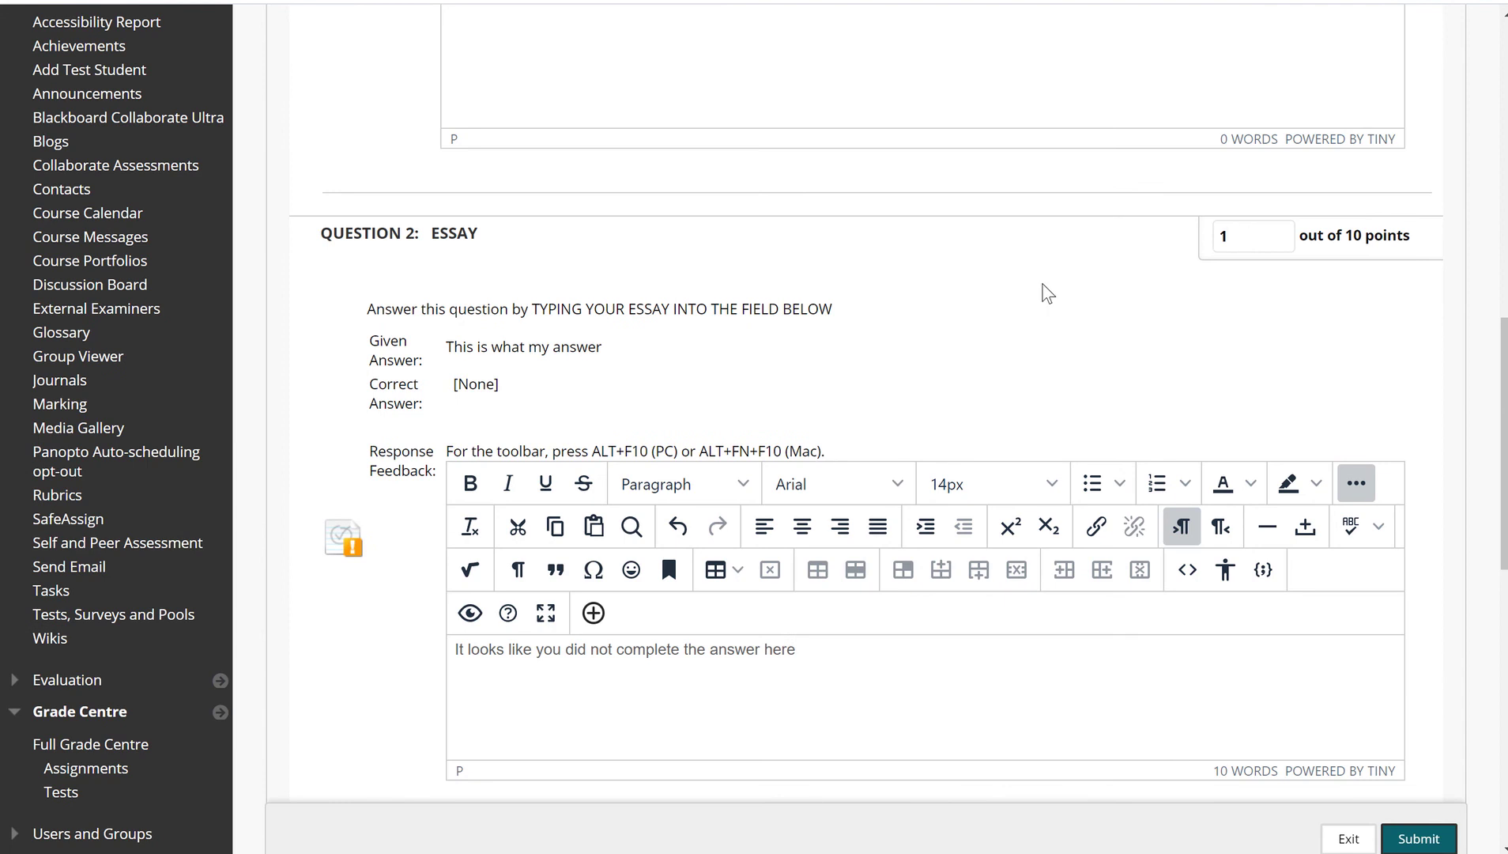
pyautogui.click(341, 626)
pyautogui.scroll(-4, 341, 626)
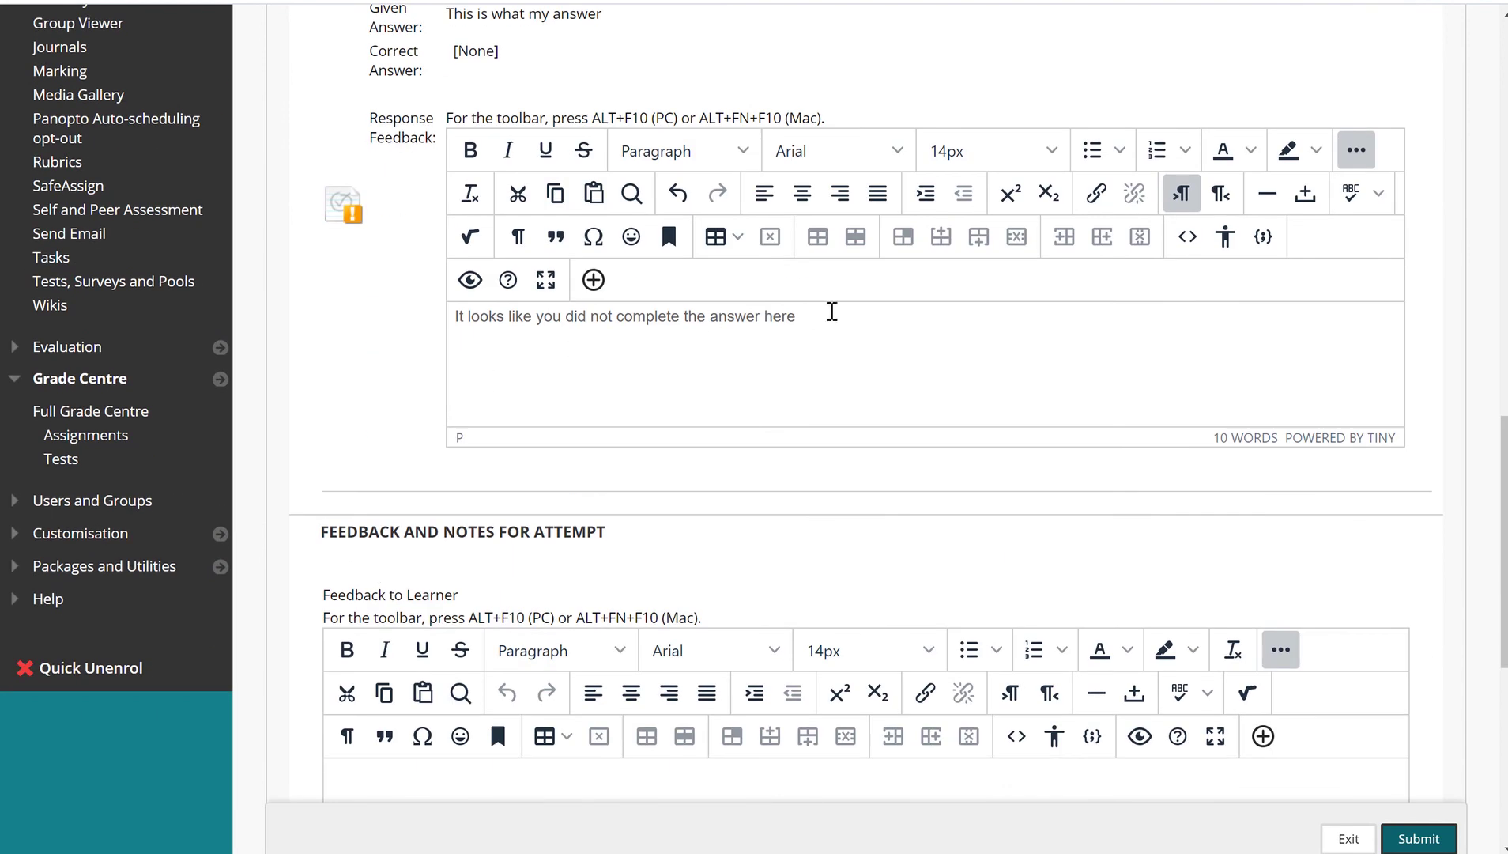
pyautogui.scroll(-4, 434, 373)
pyautogui.scroll(5, 475, 116)
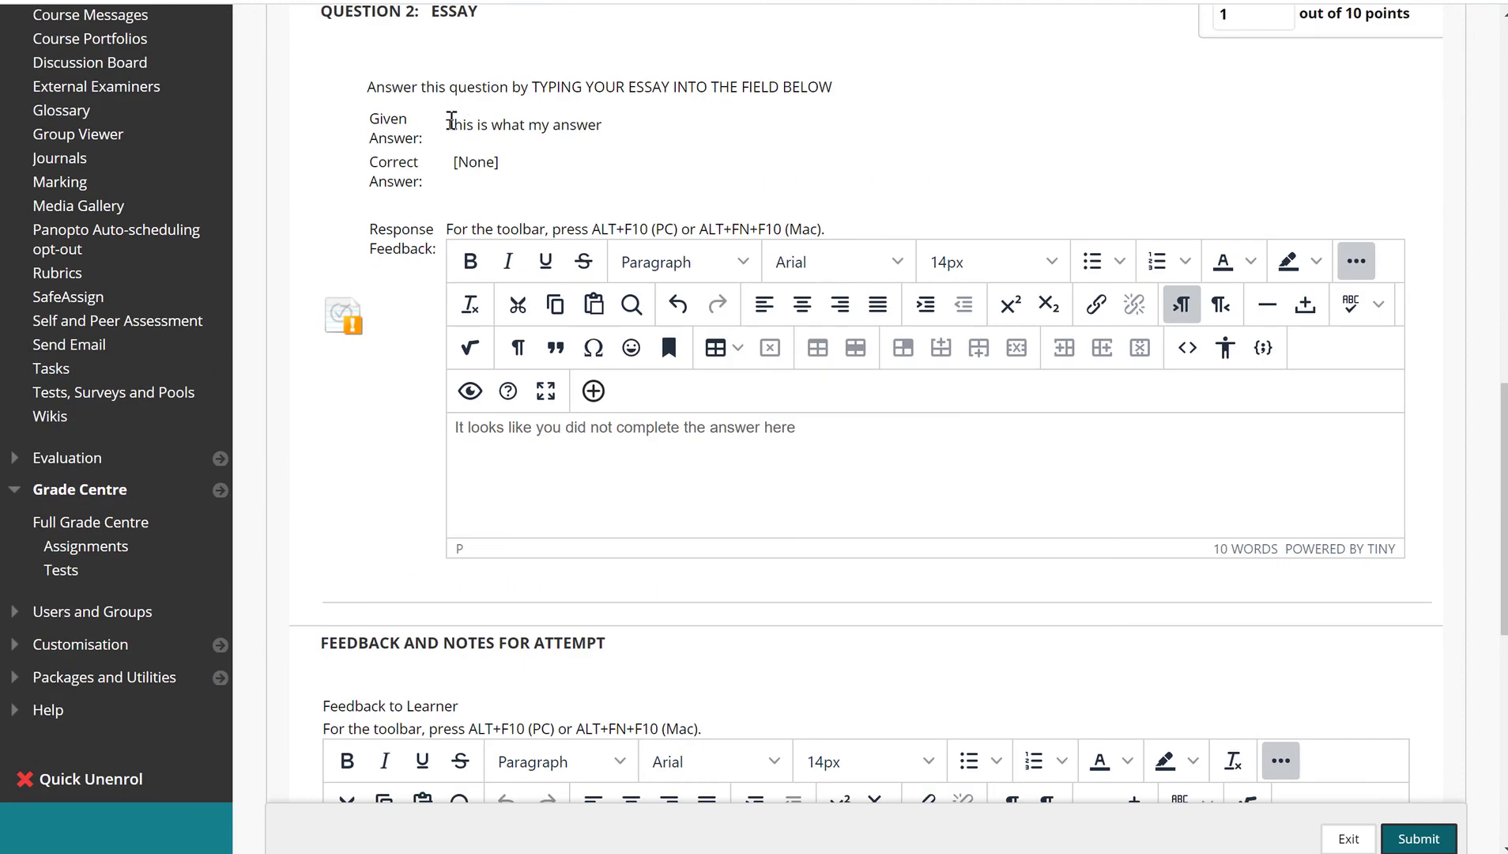
pyautogui.moveTo(455, 124); pyautogui.dragTo(619, 127)
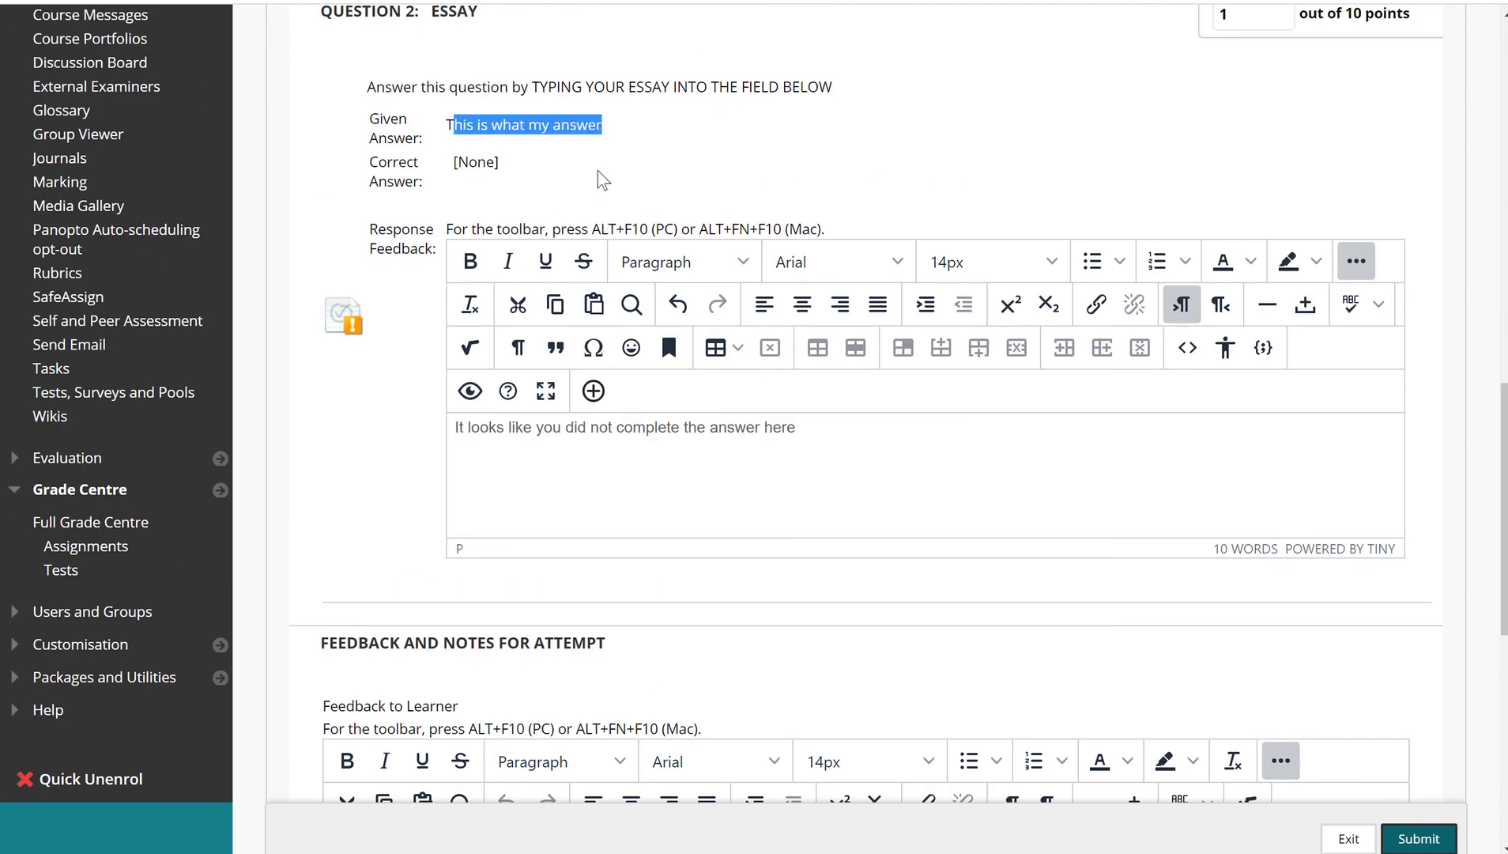
pyautogui.scroll(-6, 515, 397)
pyautogui.scroll(-2, 510, 412)
# Step: Enter the marking note 'This was an insufficient attempt because they did not put in any information'
pyautogui.click(533, 515)
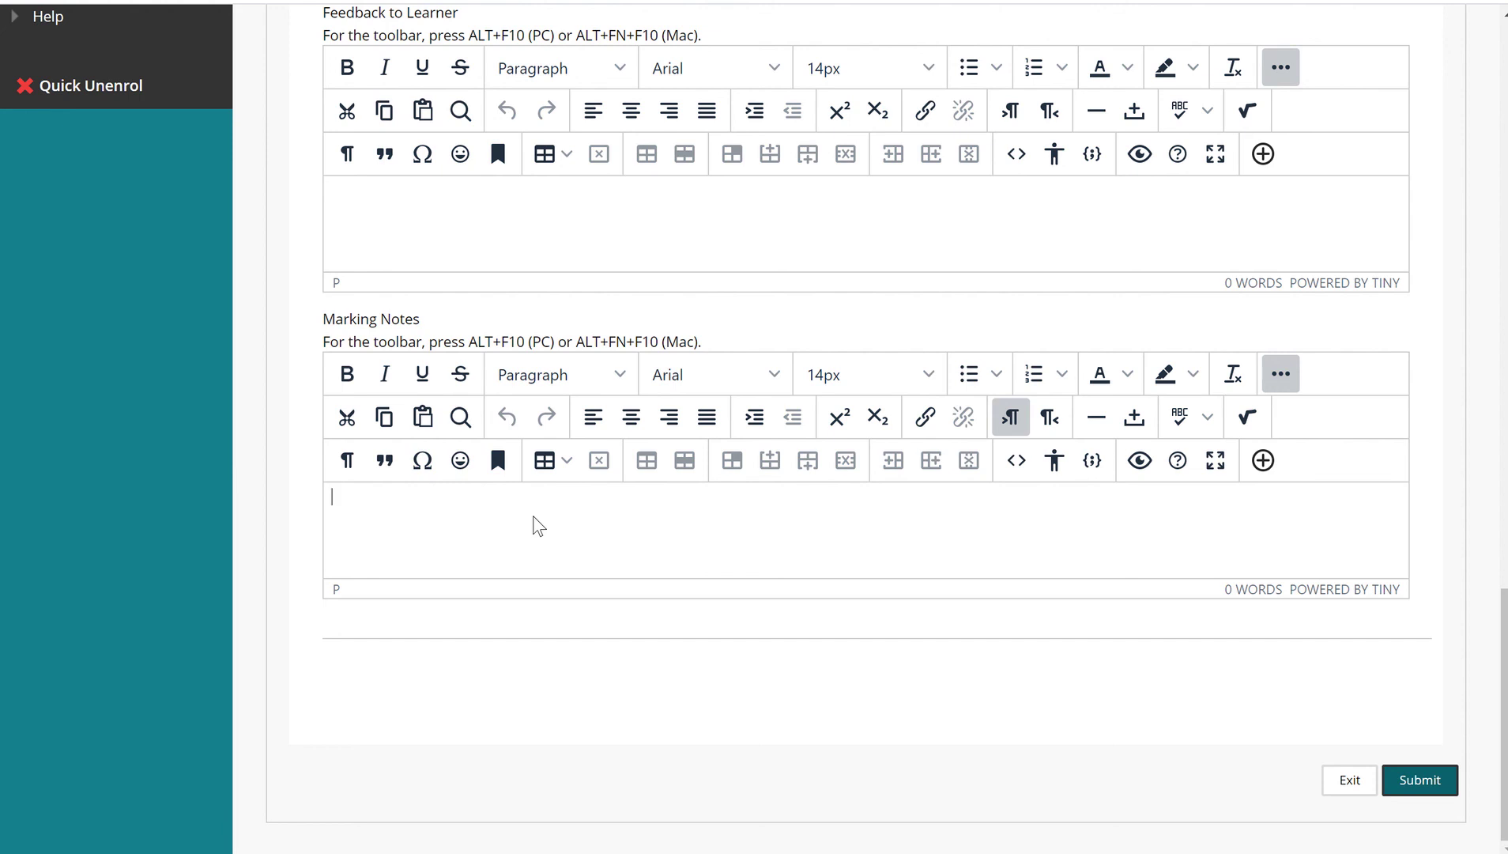
pyautogui.write('This was an insufficient at')
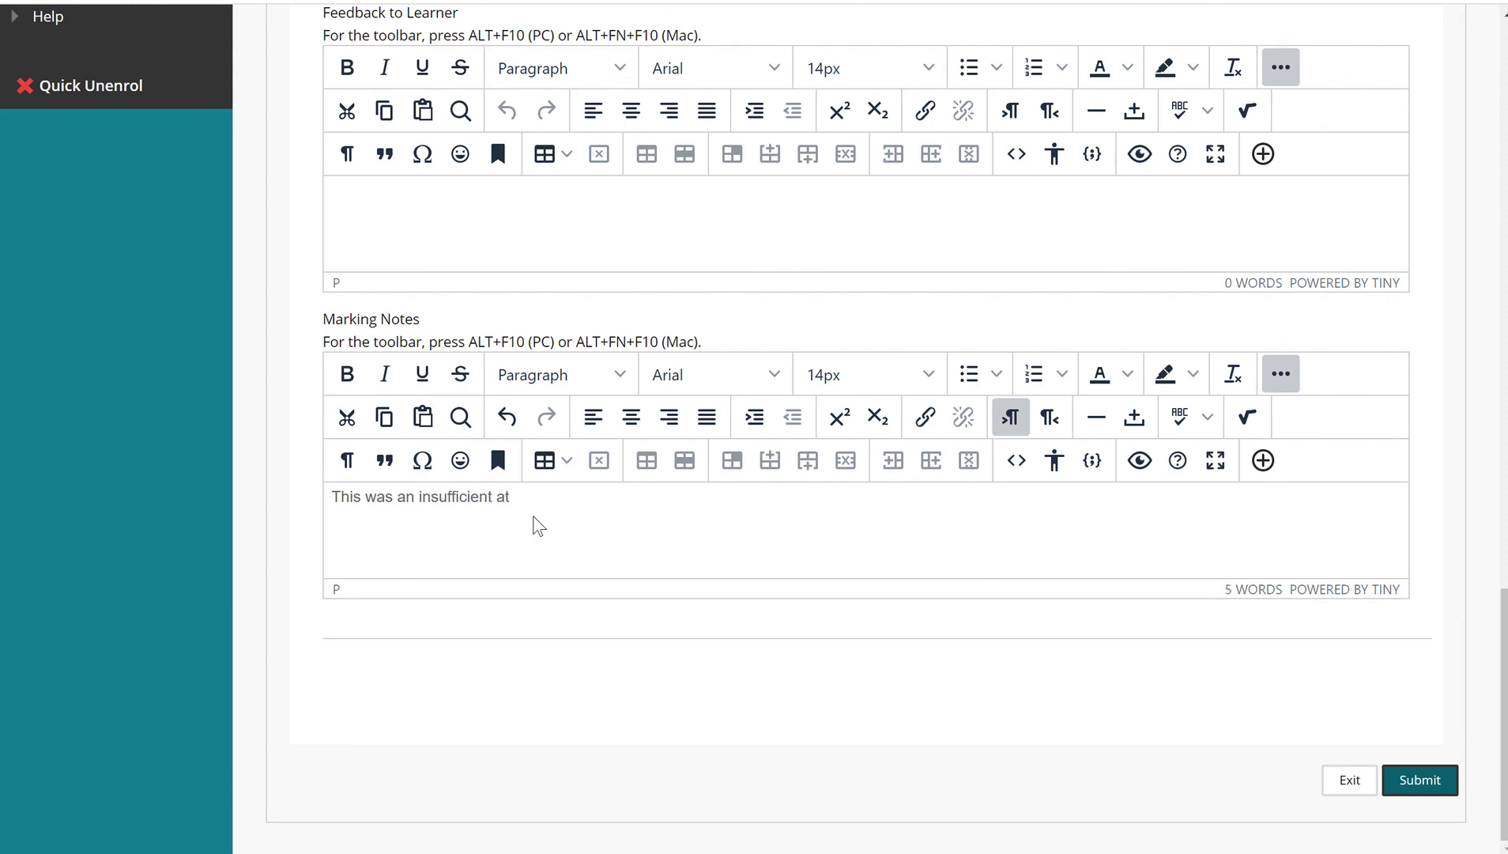
pyautogui.write('tempt because they did not put in any information')
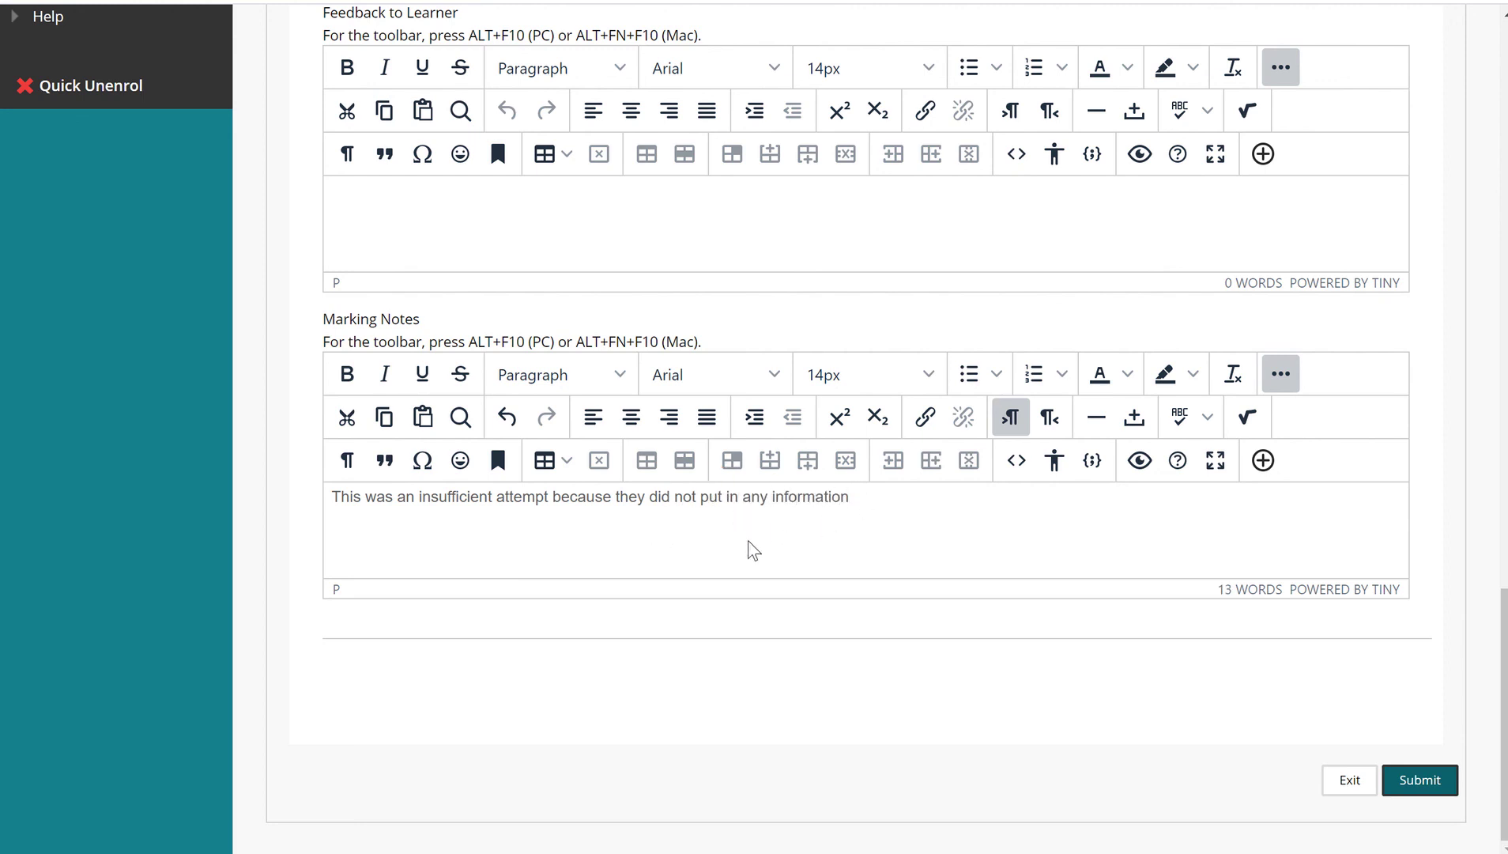
pyautogui.scroll(10, 761, 571)
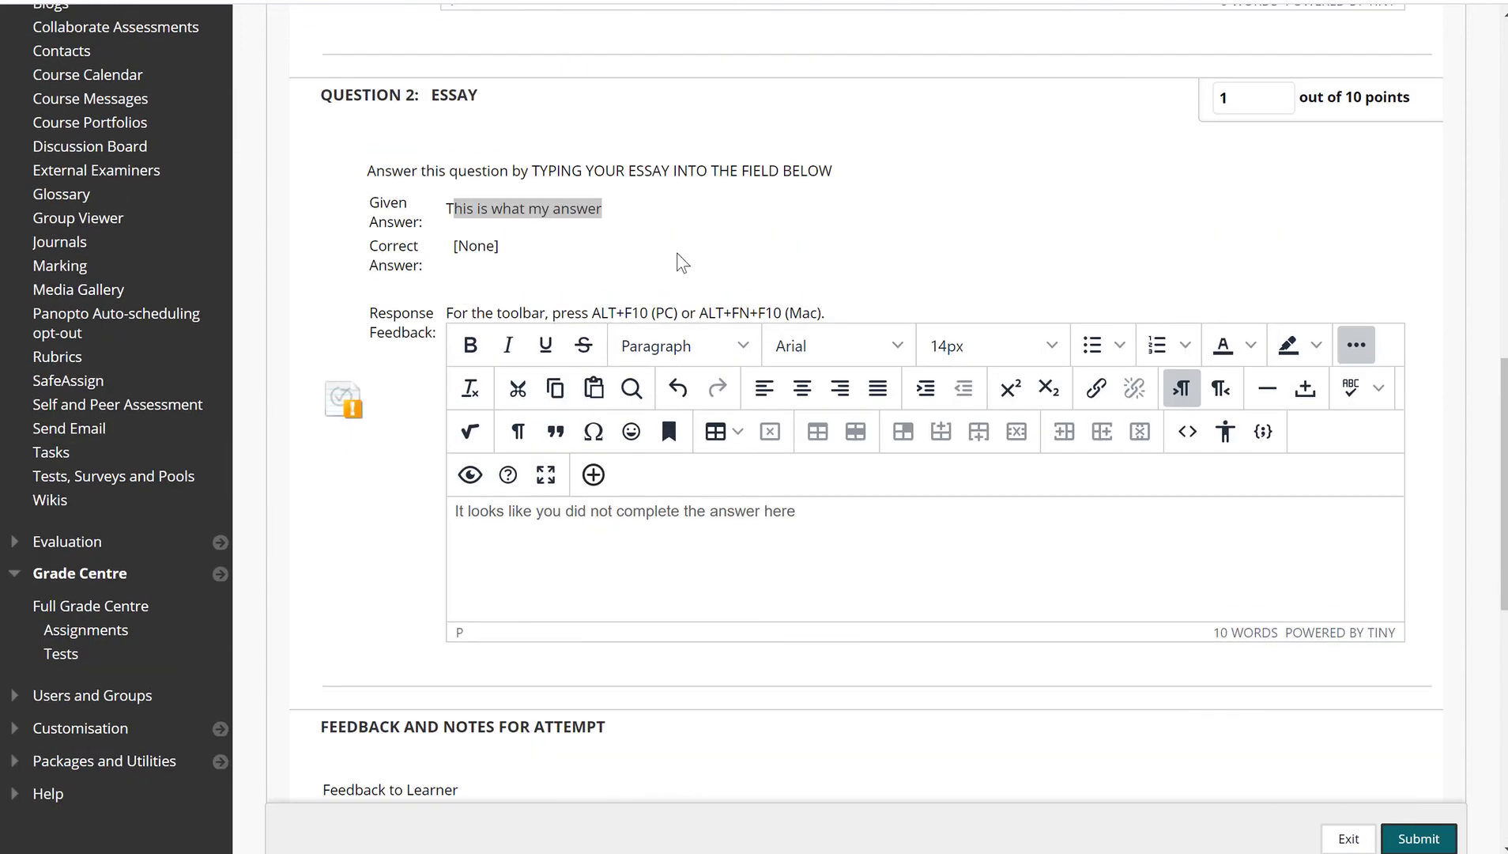
pyautogui.scroll(-10, 781, 313)
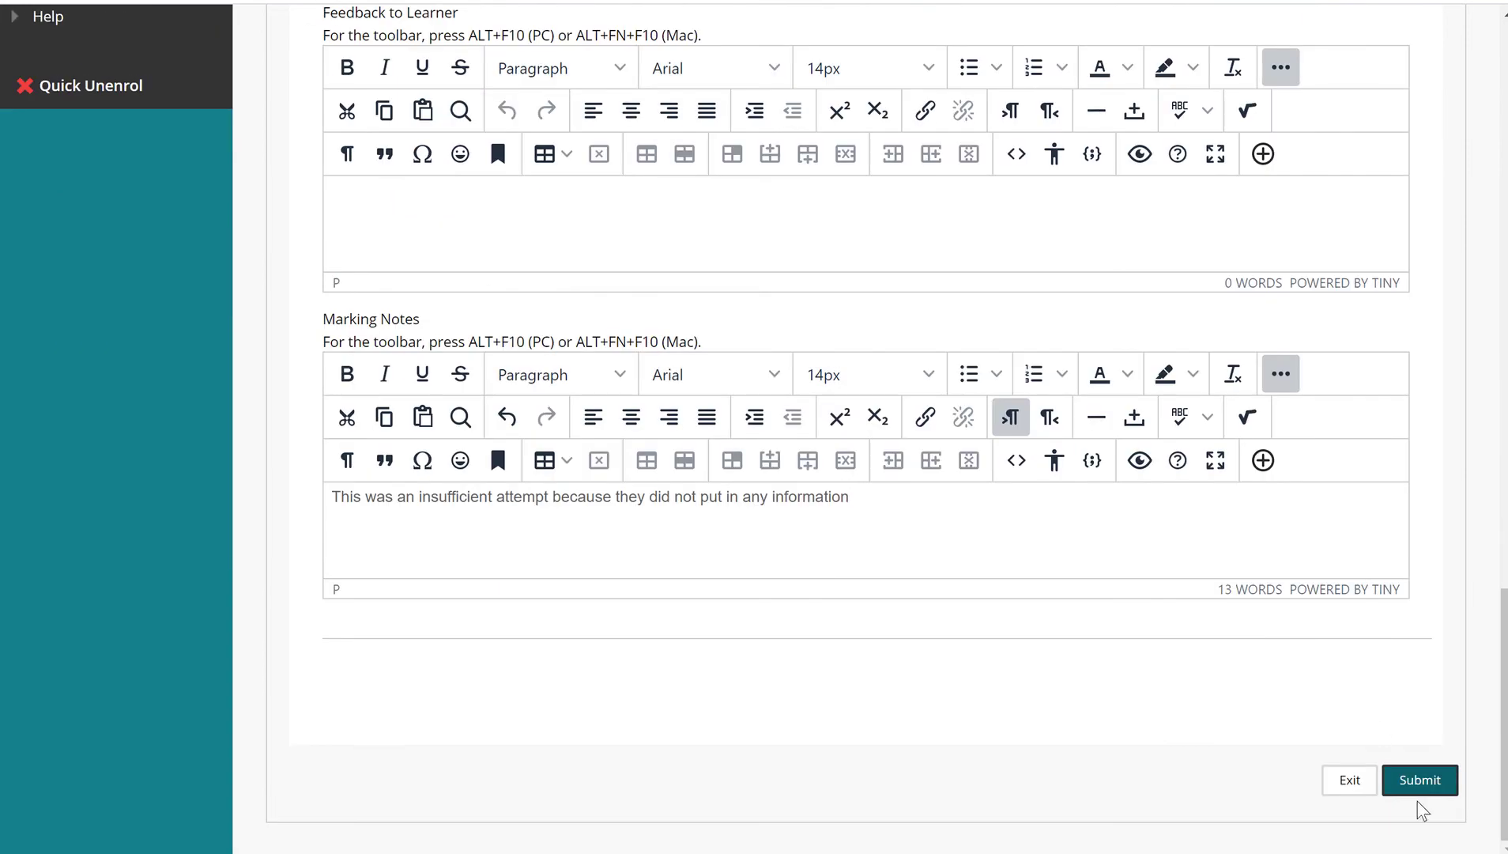
# Step: Submit the marked attempt for a 7.00 total and return to Tests and quizzes
pyautogui.click(1420, 782)
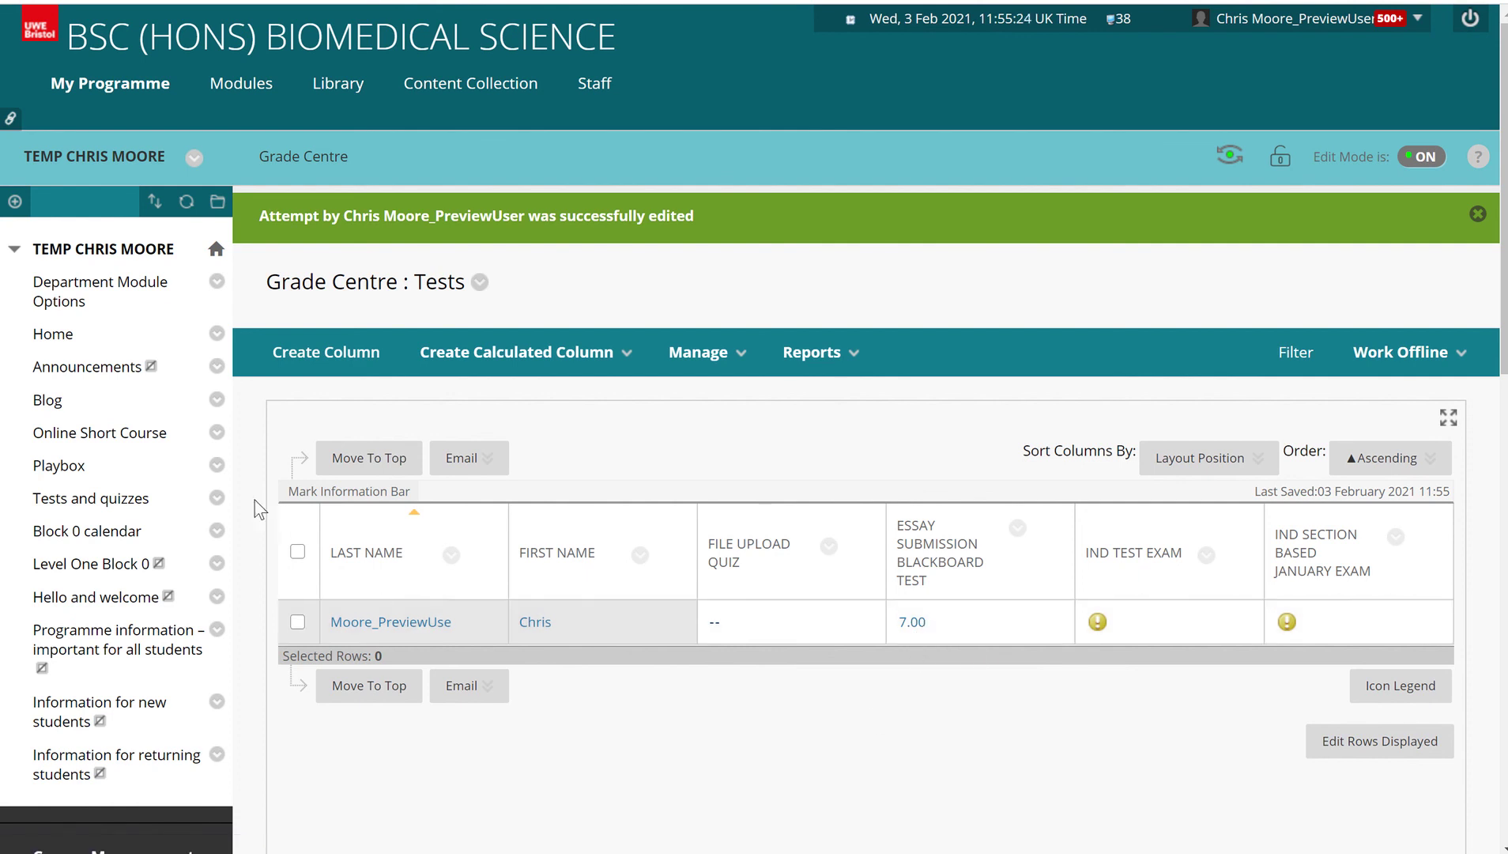
pyautogui.click(94, 500)
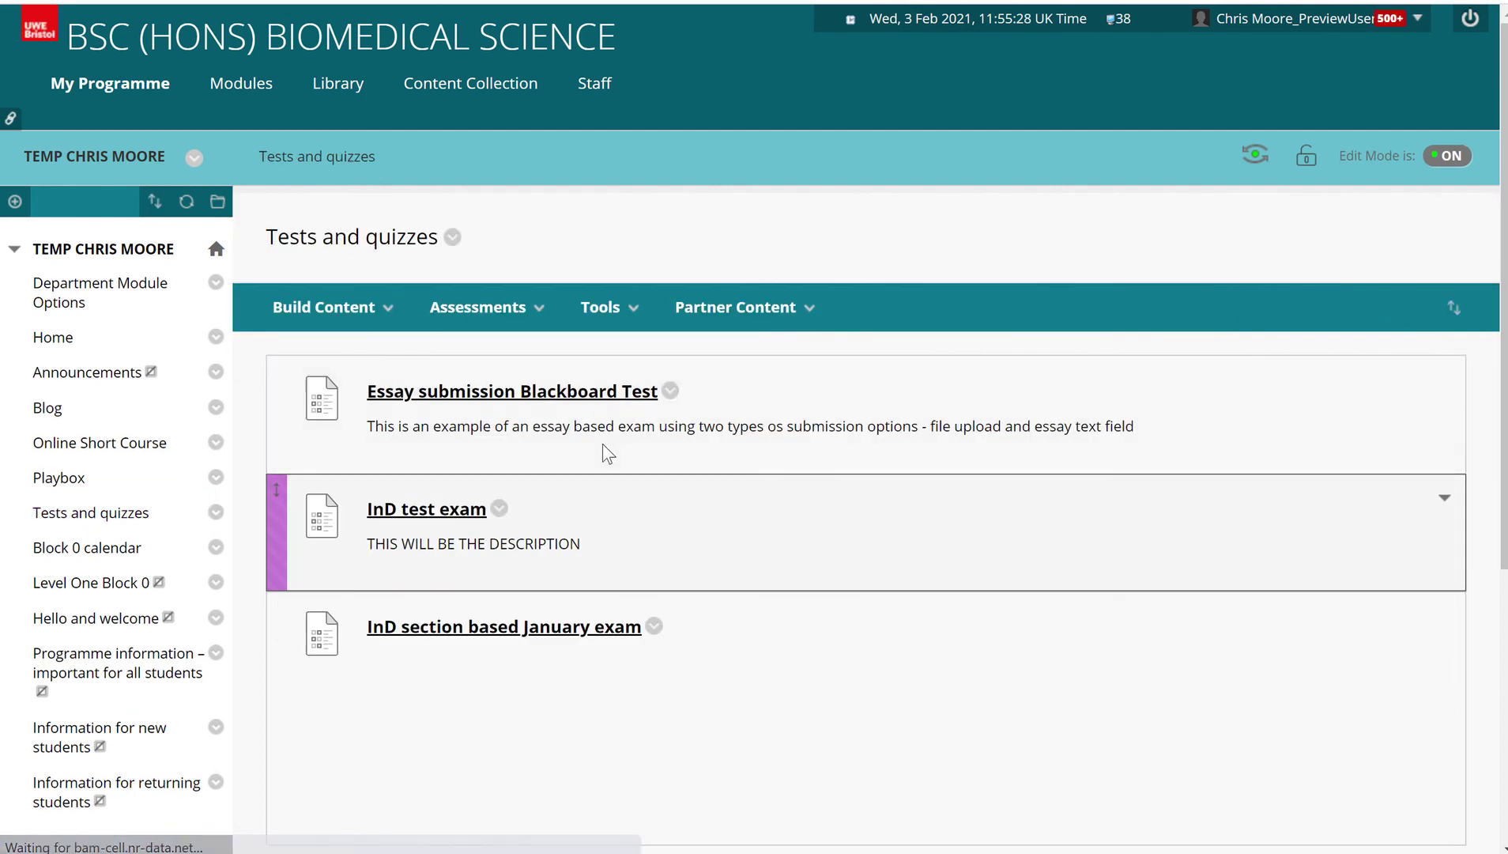
# Step: Open the Test Options for Essay submission Blackboard Test and look through its timer settings
pyautogui.click(671, 392)
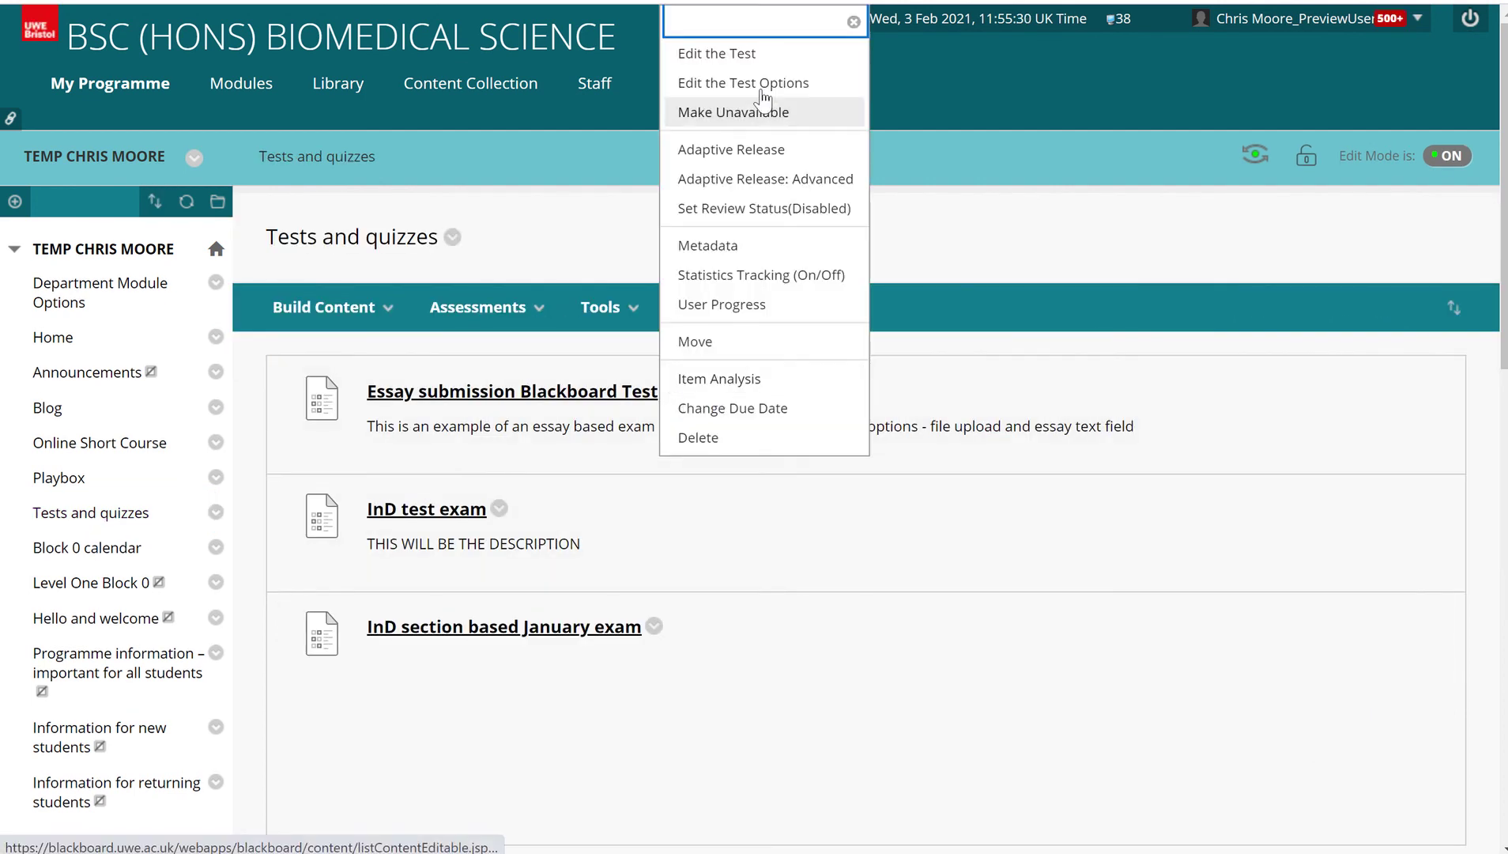
pyautogui.click(761, 87)
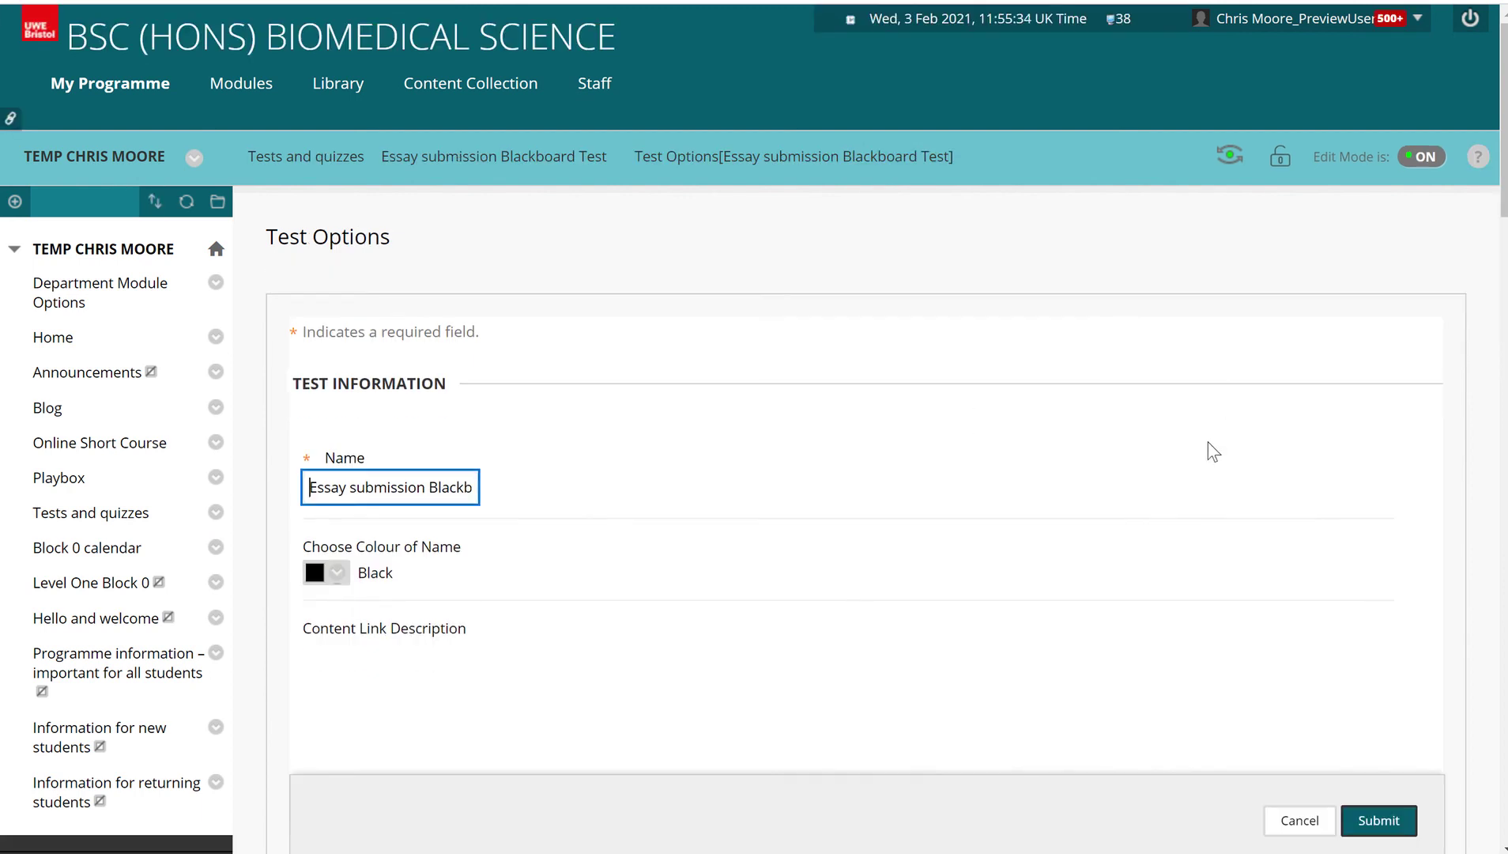
pyautogui.scroll(-4, 1214, 451)
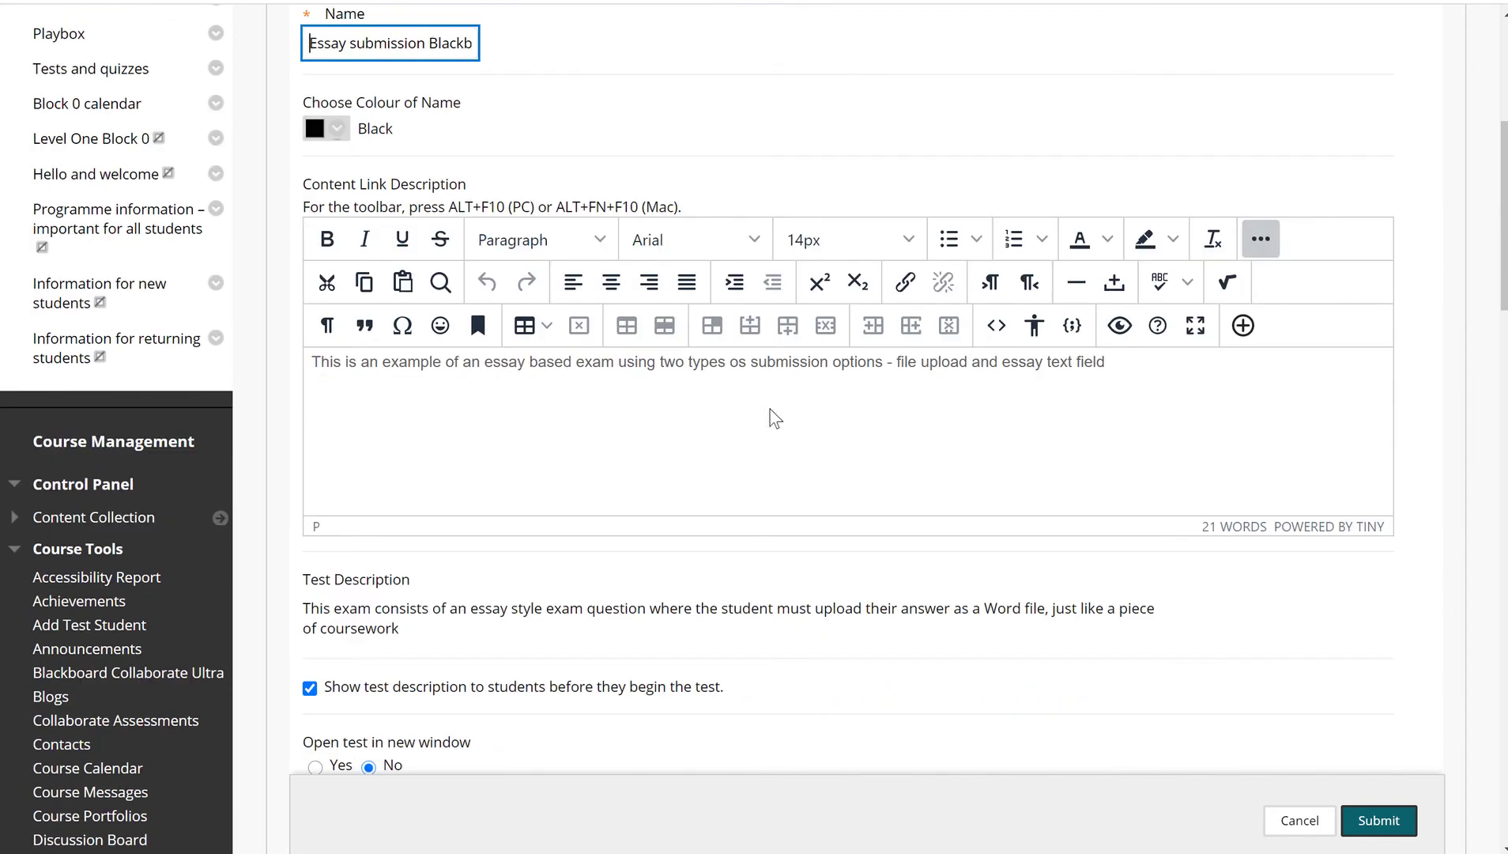
pyautogui.scroll(-4, 775, 419)
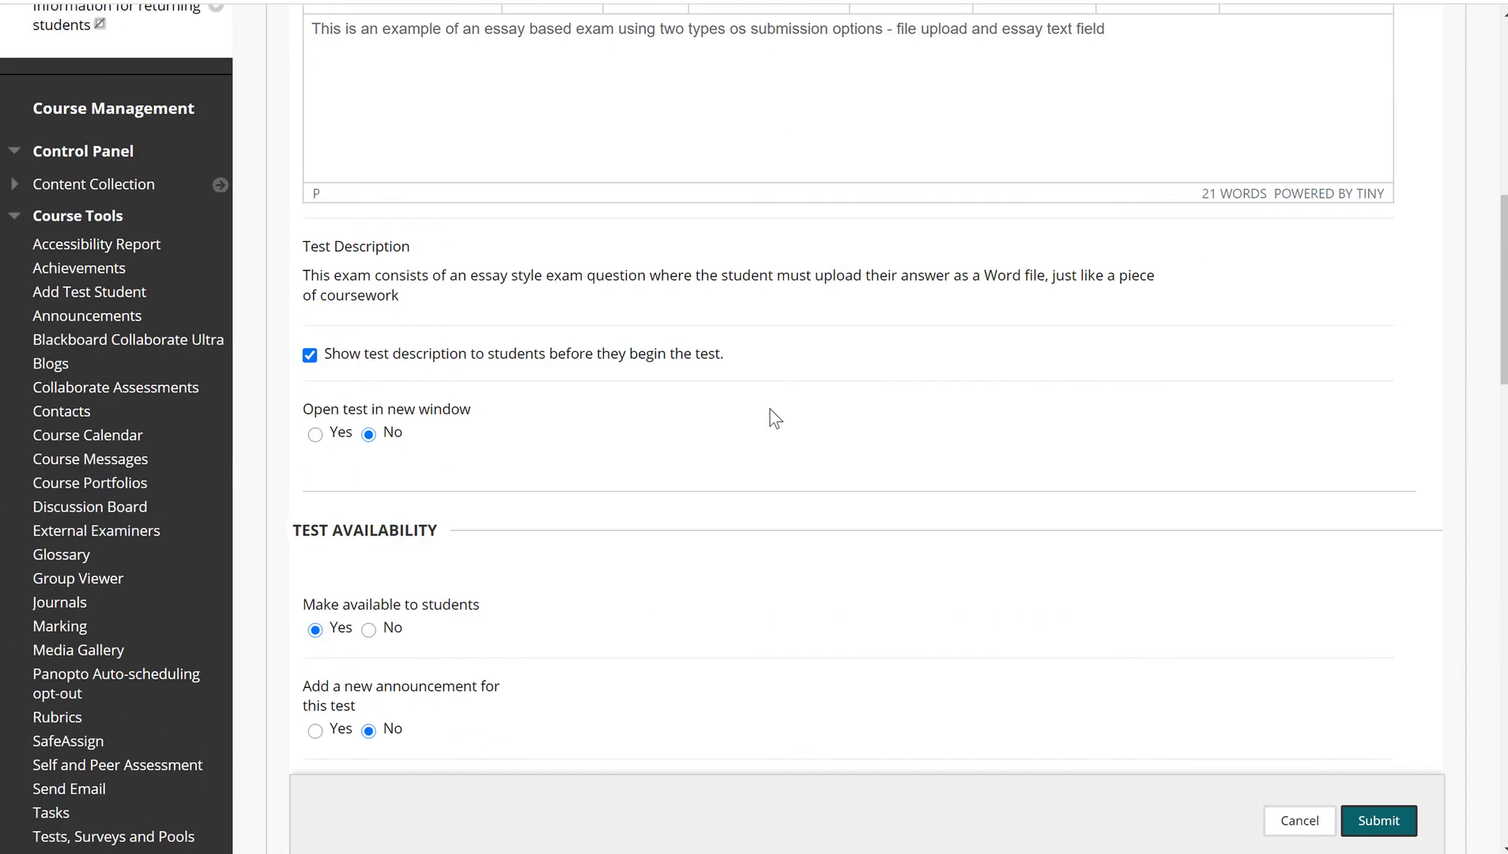
pyautogui.scroll(-2, 577, 439)
pyautogui.scroll(-7, 577, 441)
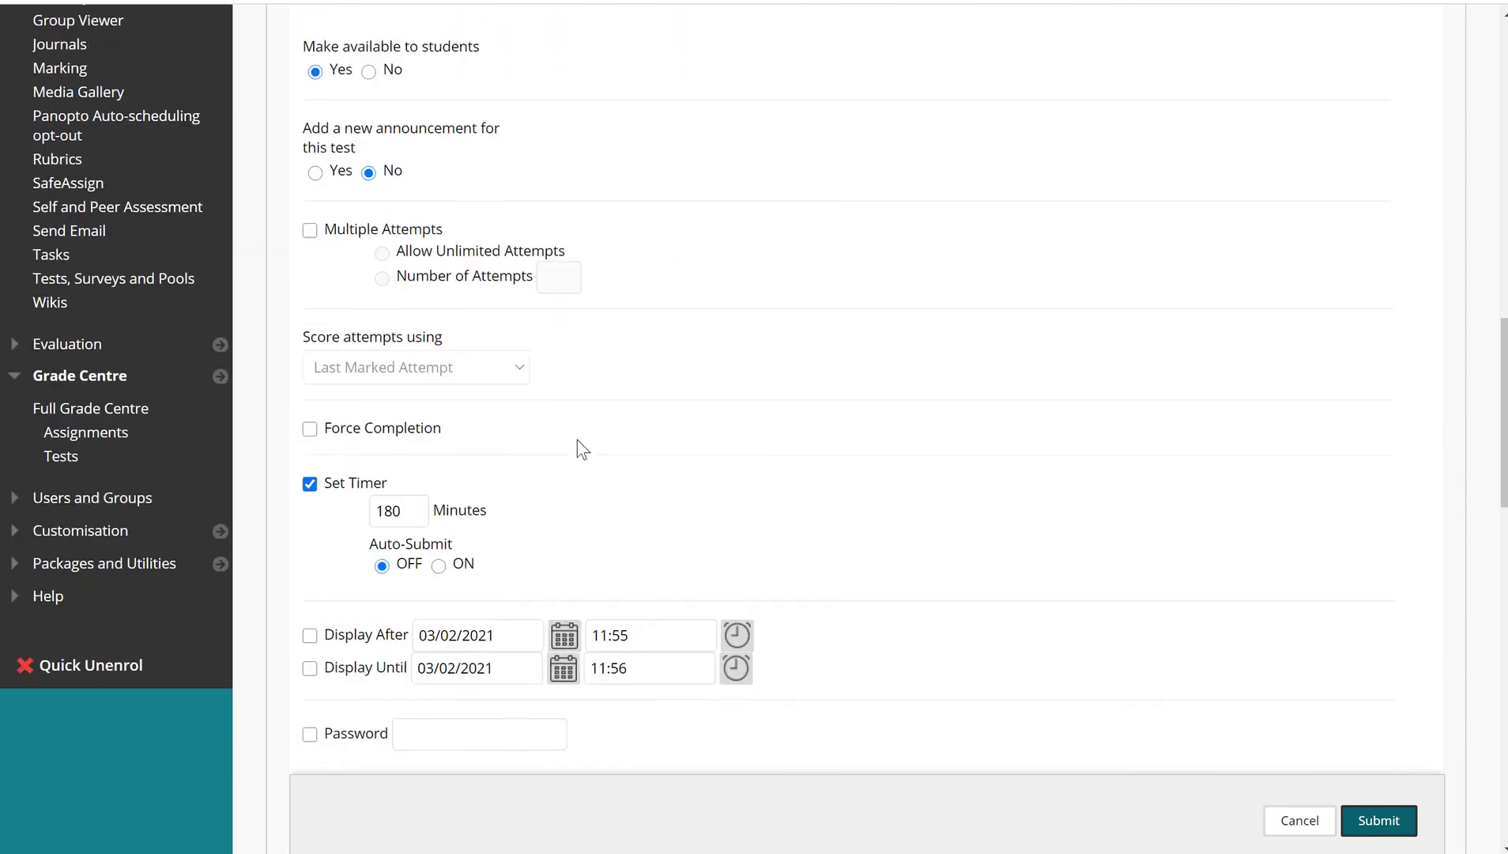
pyautogui.scroll(3, 508, 319)
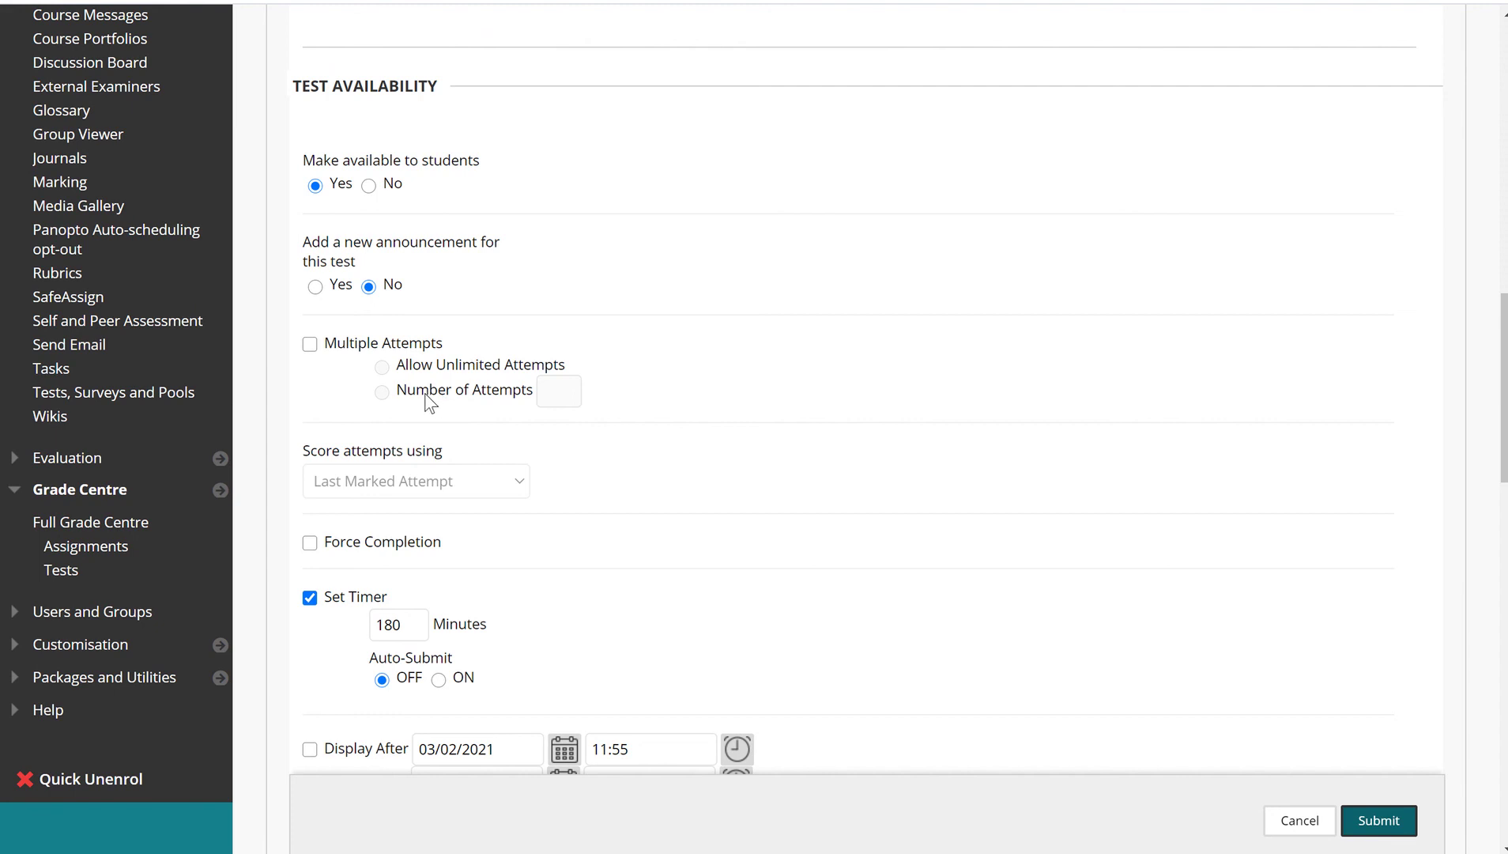
pyautogui.scroll(-3, 439, 431)
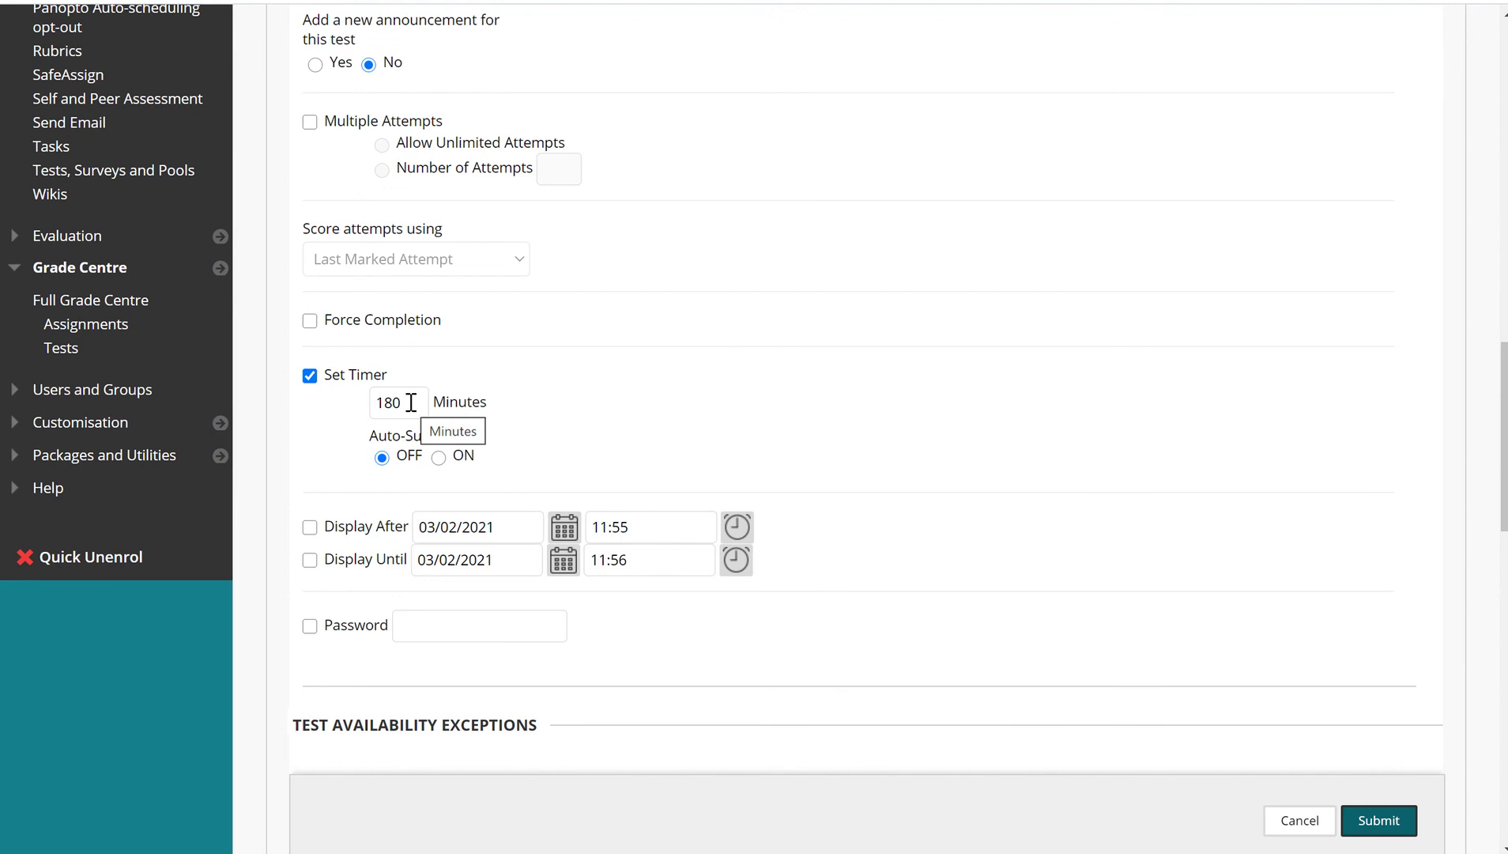
pyautogui.doubleClick(403, 402)
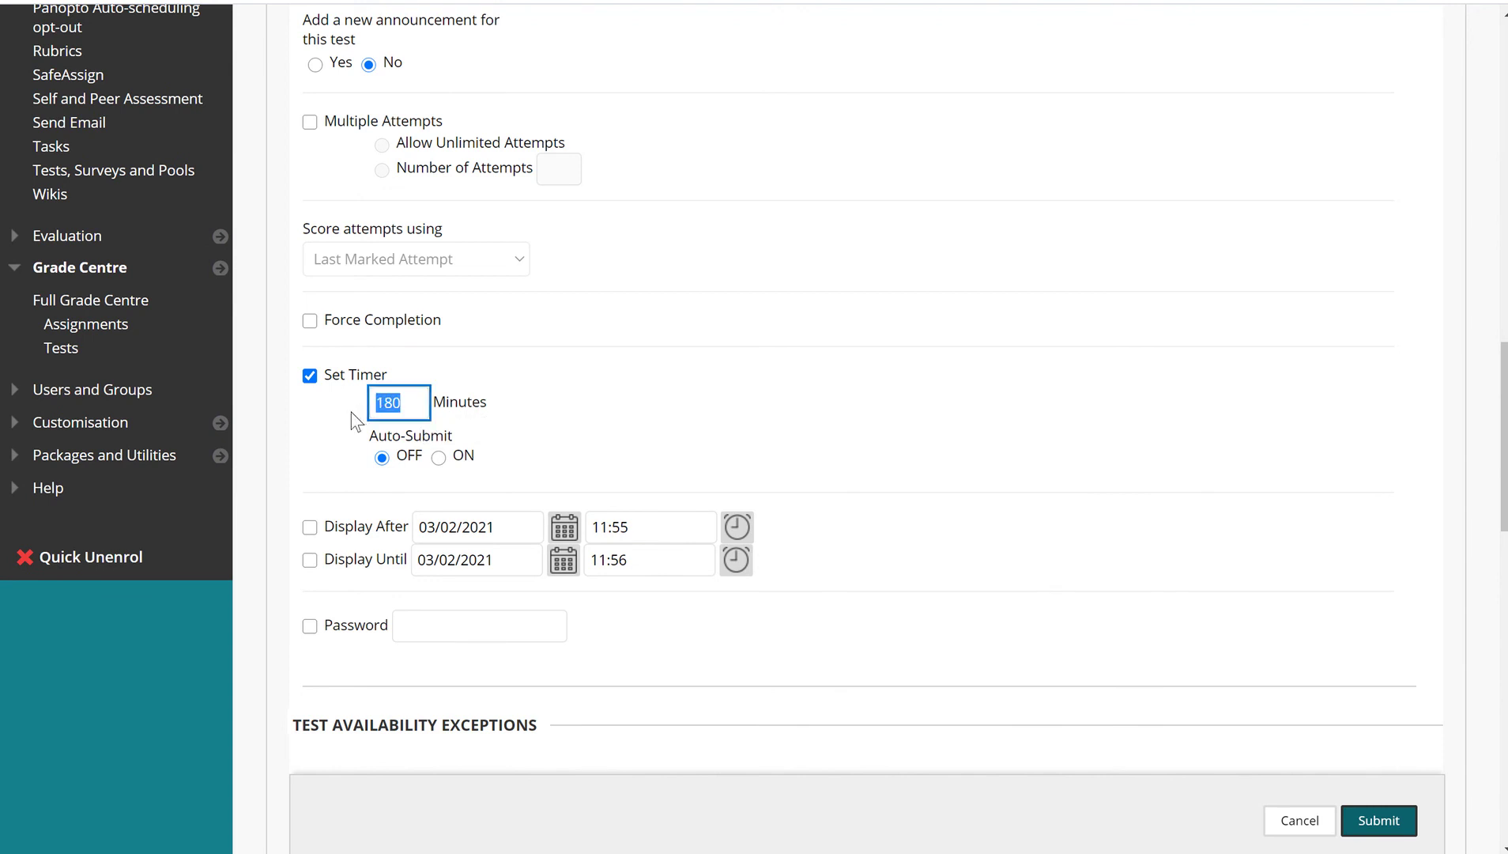
pyautogui.click(348, 417)
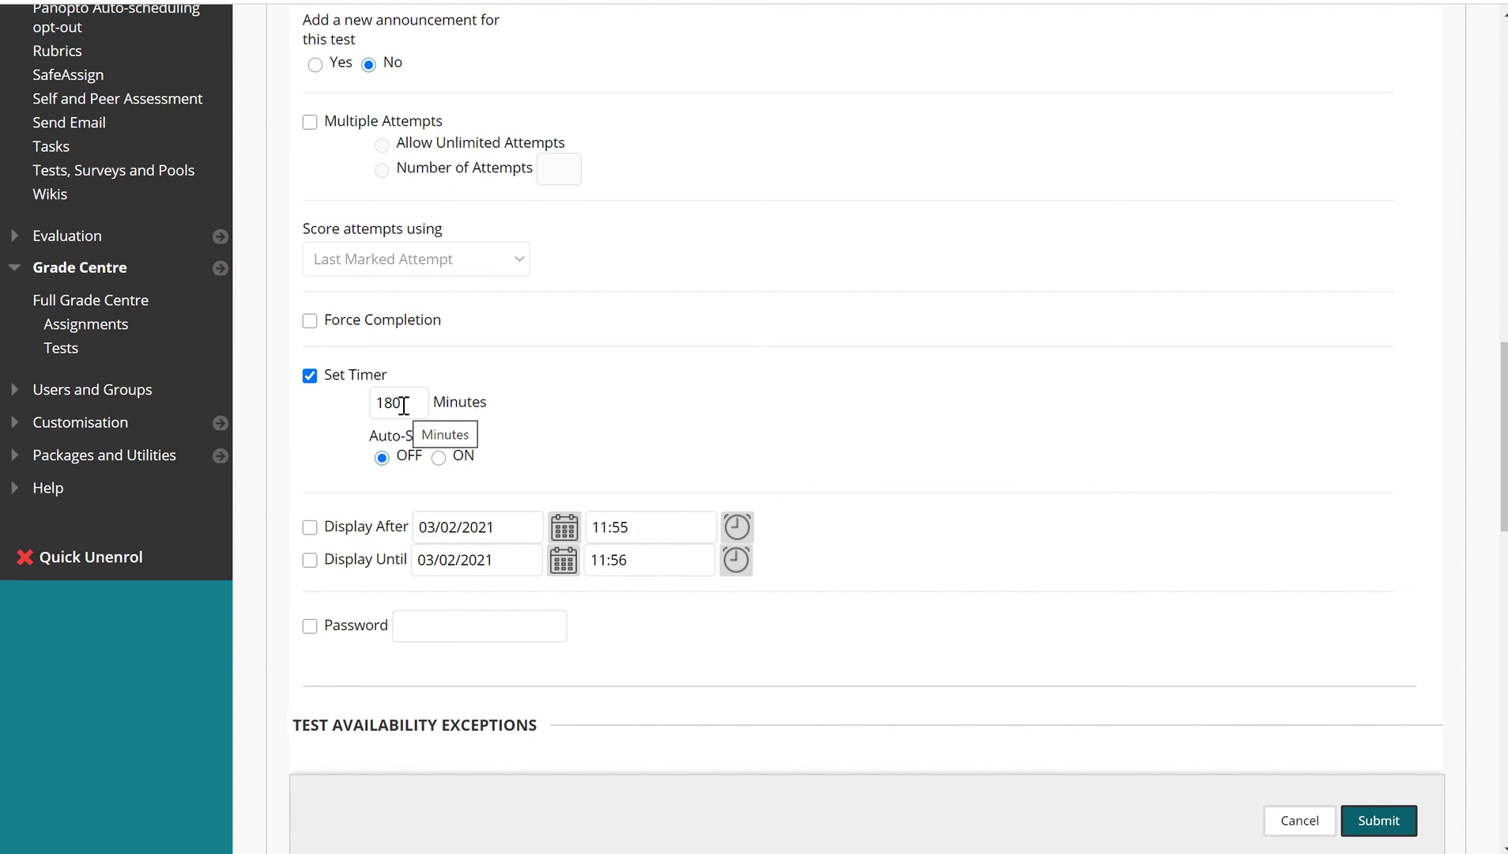
pyautogui.click(438, 458)
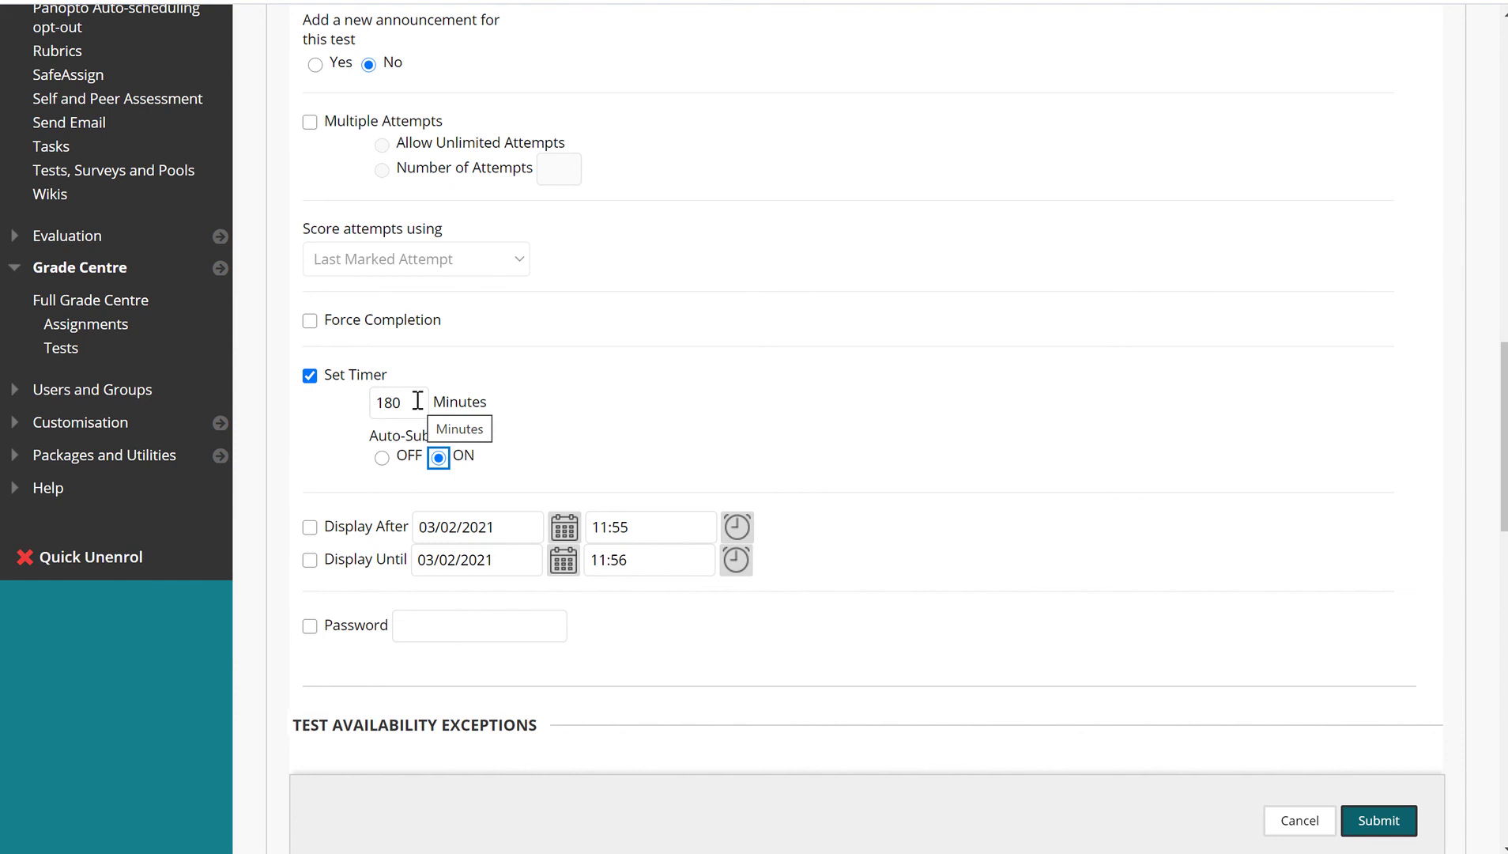
pyautogui.click(381, 459)
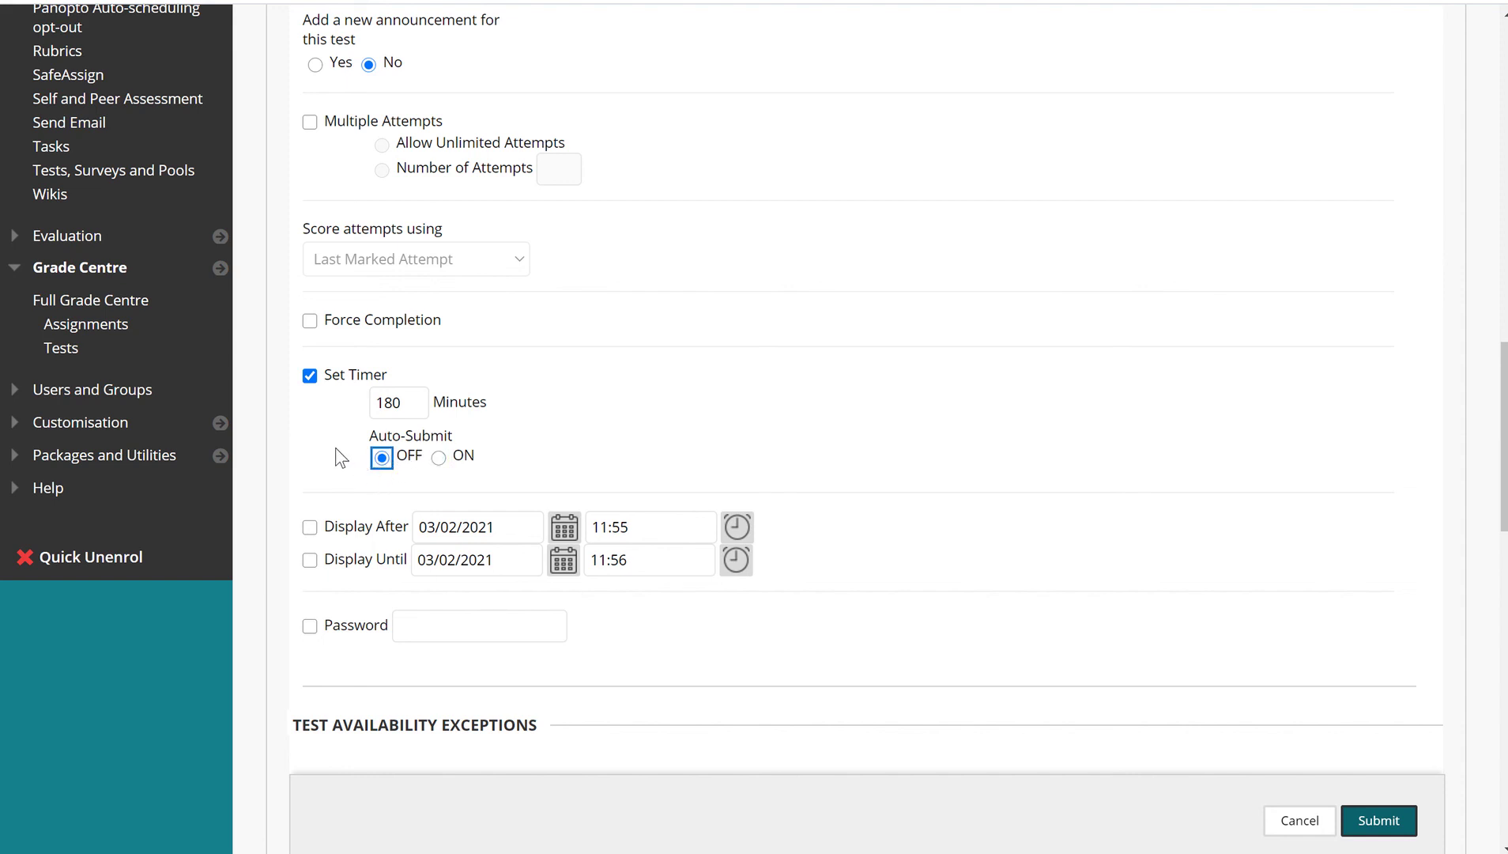
pyautogui.scroll(-2, 341, 449)
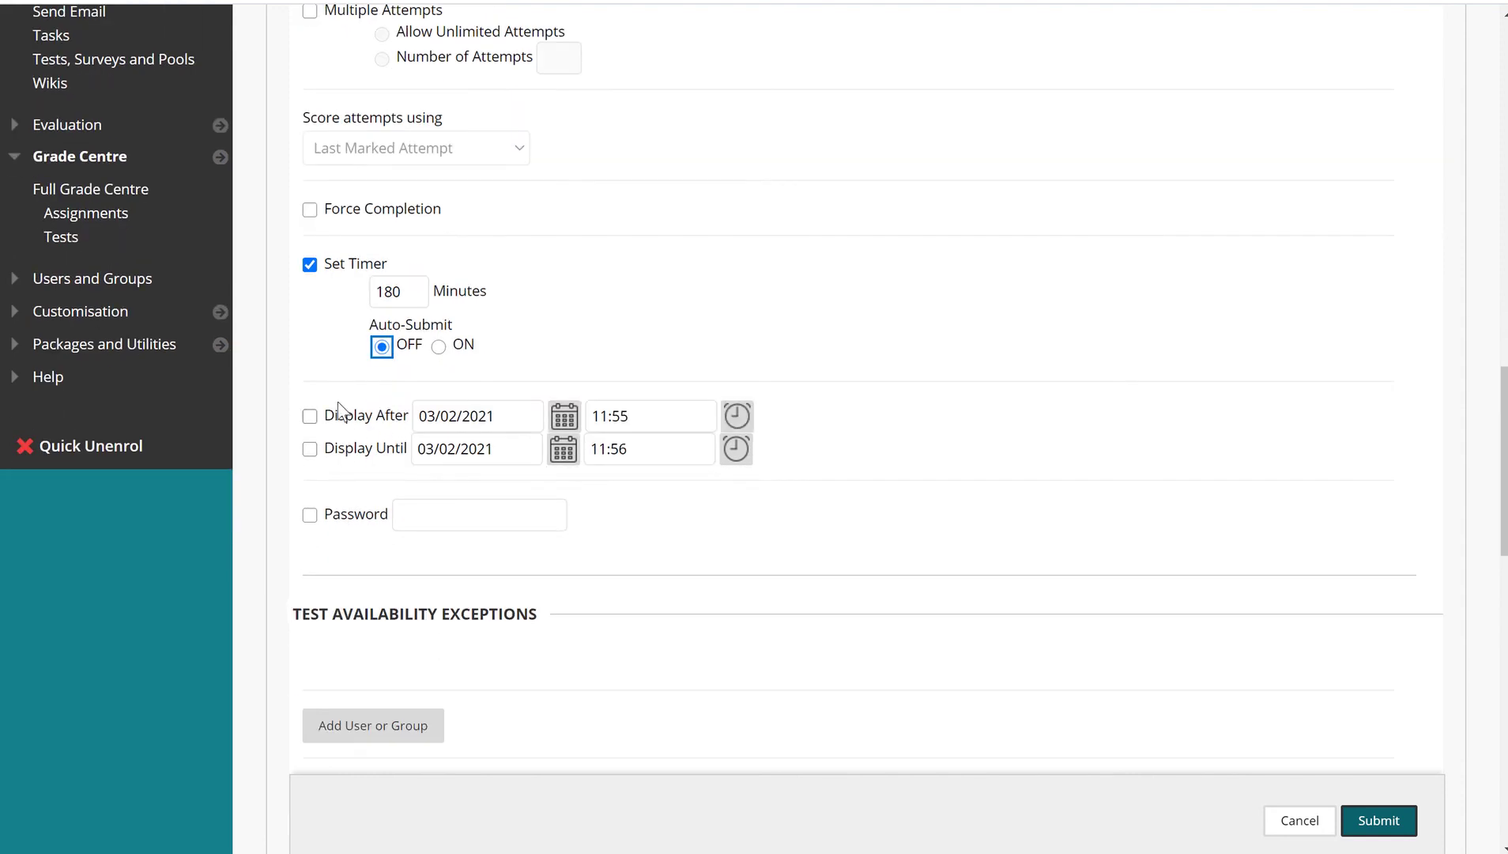
pyautogui.scroll(3, 344, 441)
pyautogui.scroll(-8, 365, 292)
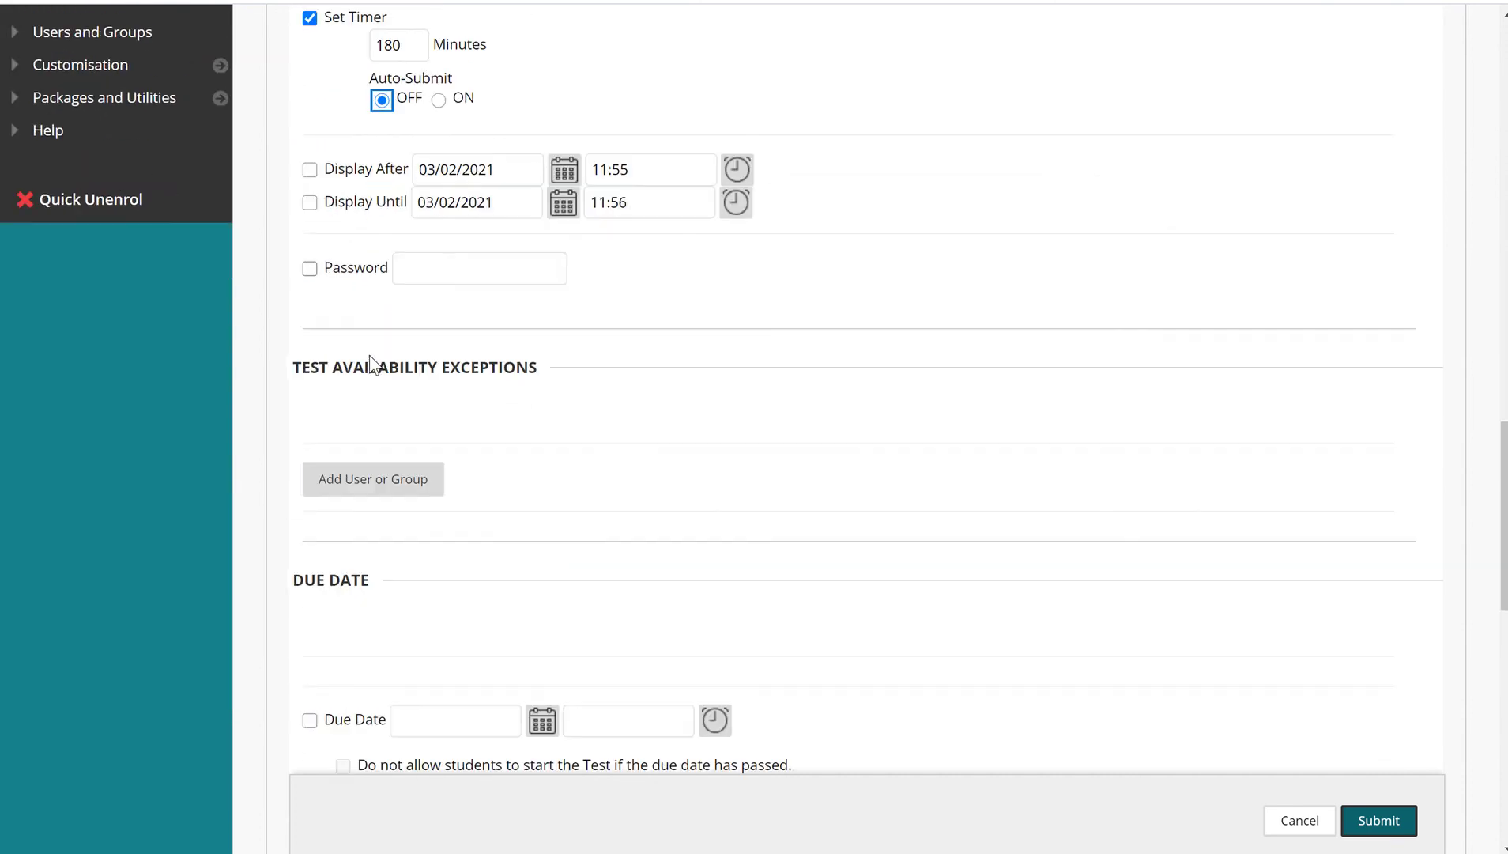
pyautogui.scroll(-3, 347, 441)
pyautogui.scroll(8, 344, 436)
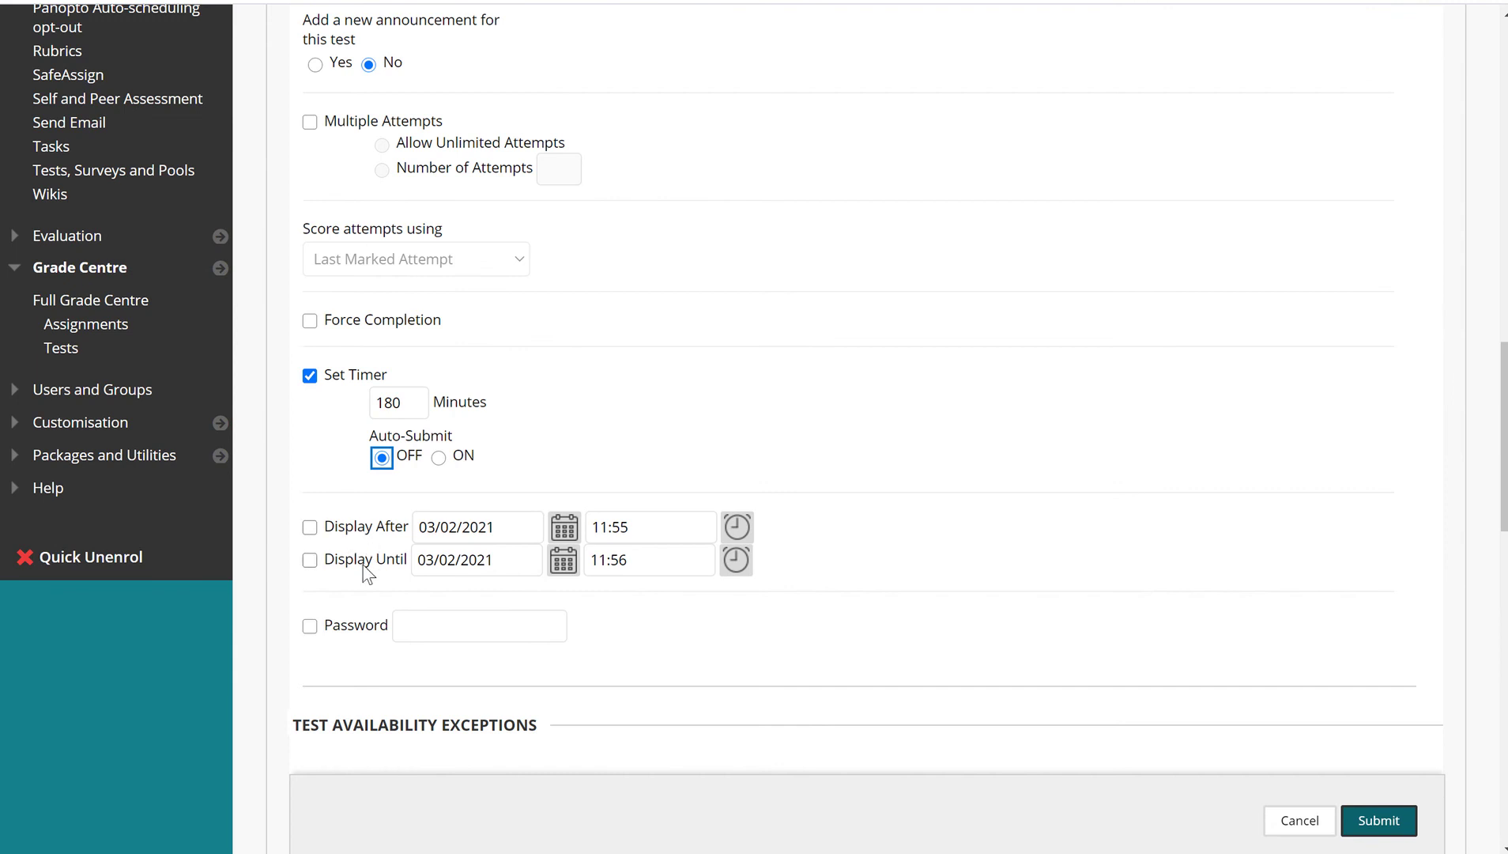
pyautogui.scroll(-2, 365, 572)
pyautogui.scroll(-10, 362, 565)
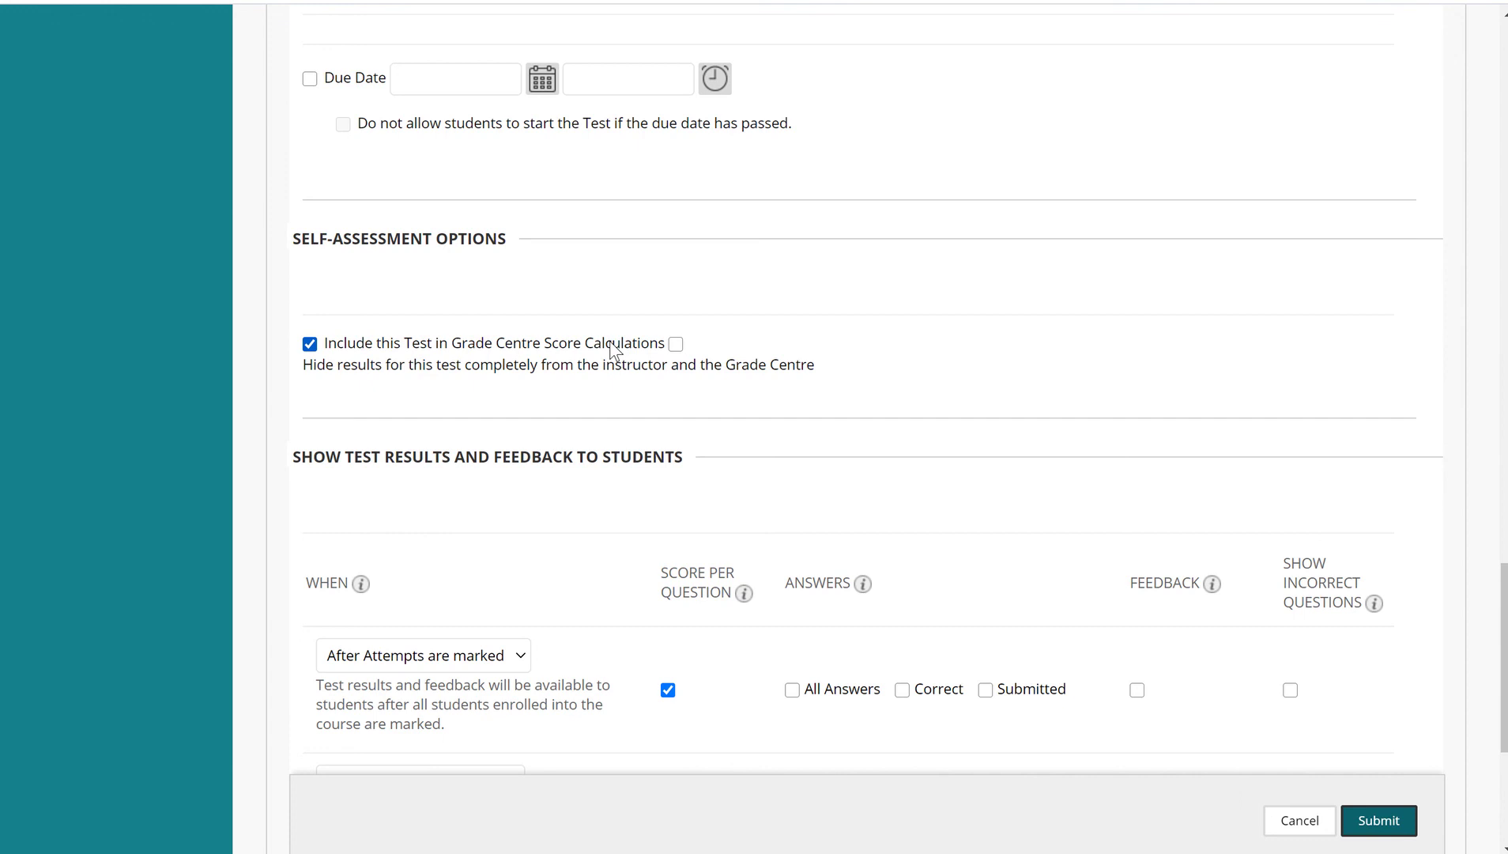
pyautogui.scroll(-3, 612, 348)
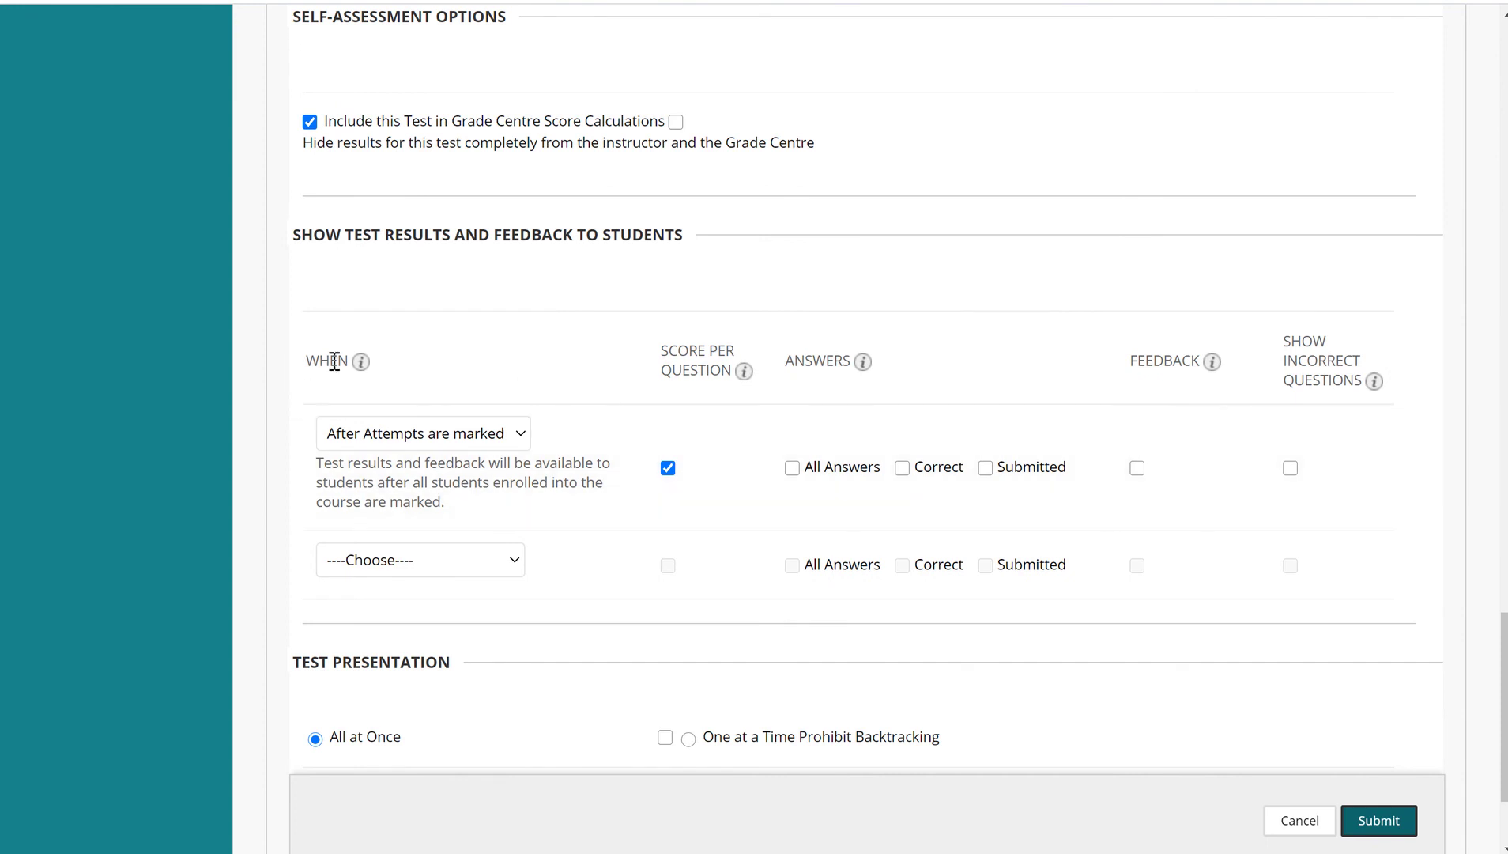
pyautogui.click(430, 437)
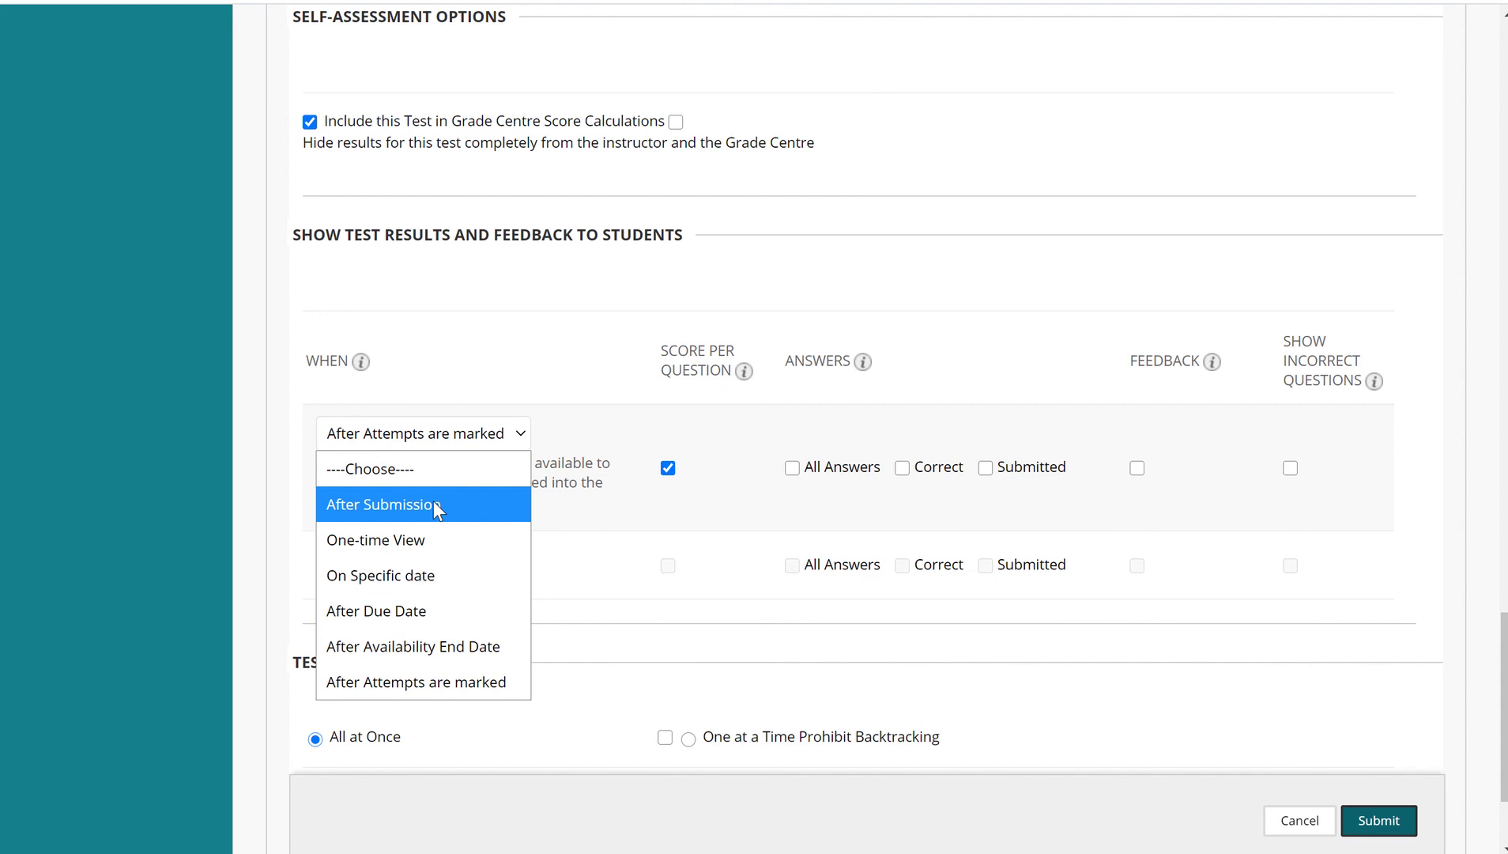
pyautogui.click(440, 679)
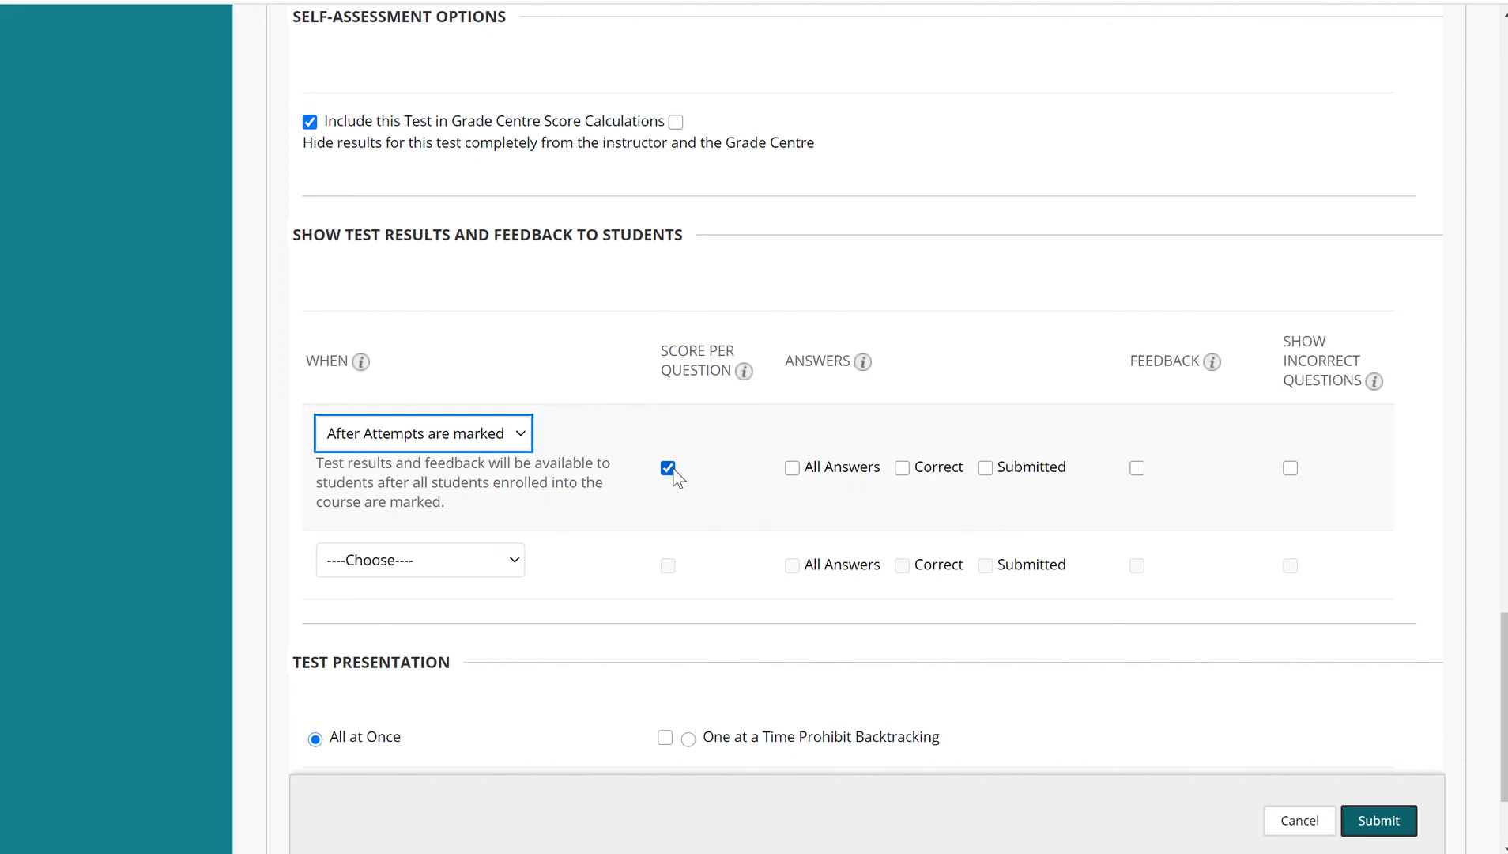
pyautogui.click(1136, 468)
pyautogui.click(1137, 468)
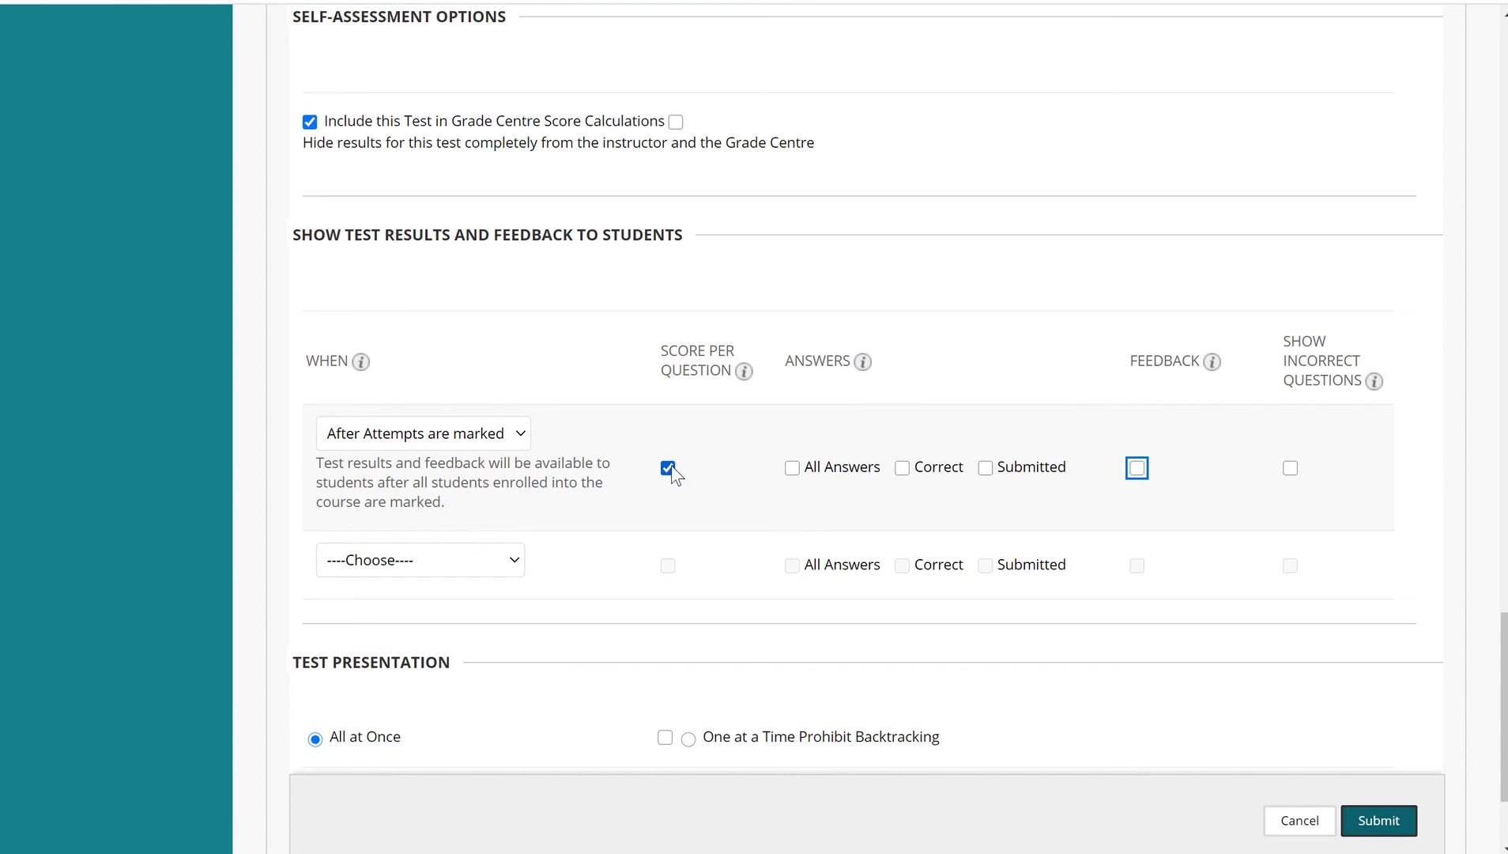
# Step: Leave the Test Options form via Cancel without saving any changes
pyautogui.scroll(-2, 674, 464)
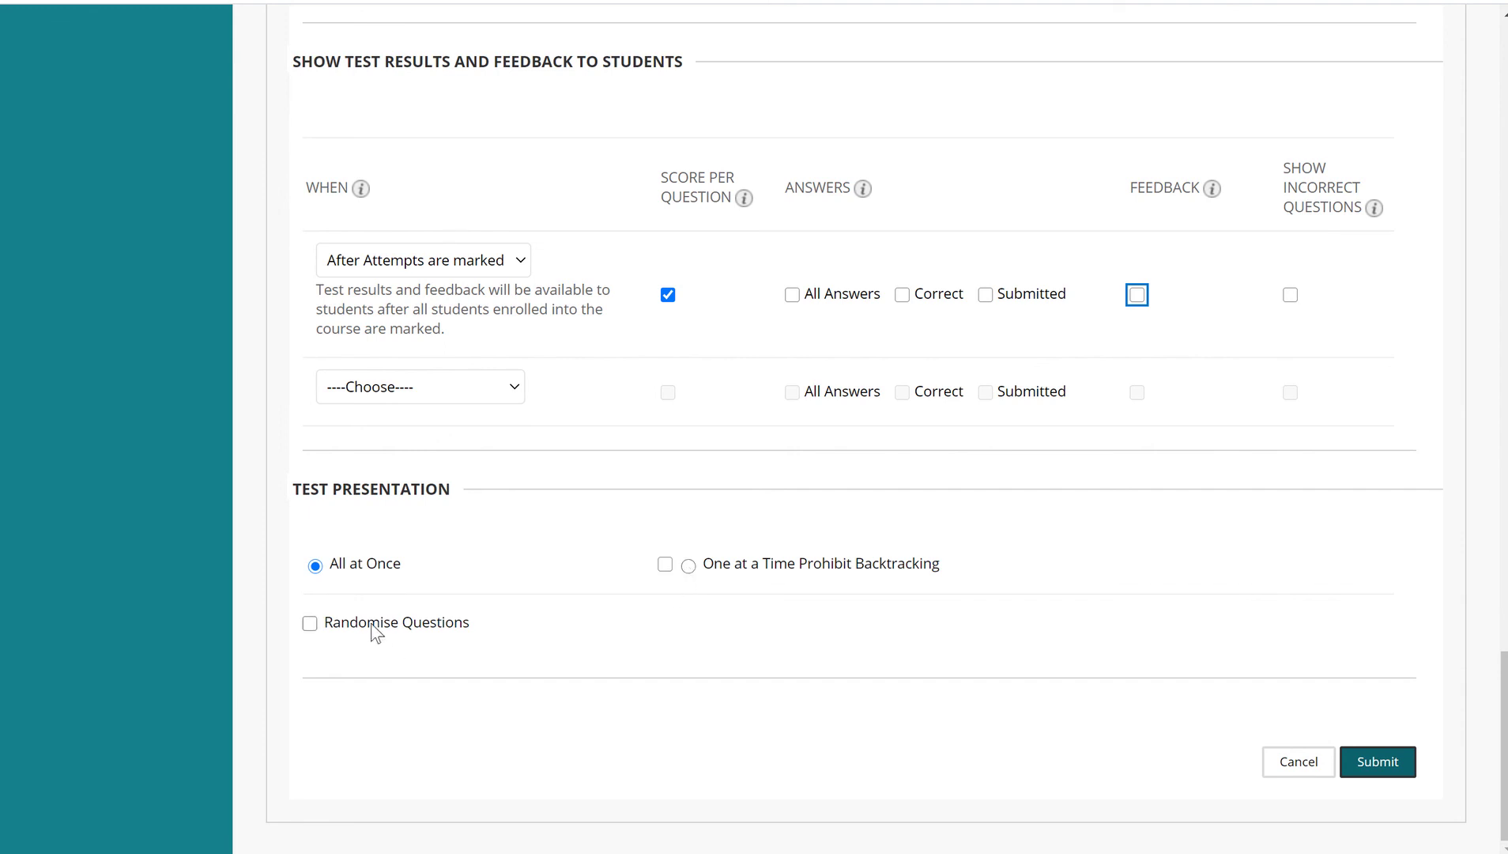
pyautogui.click(1300, 762)
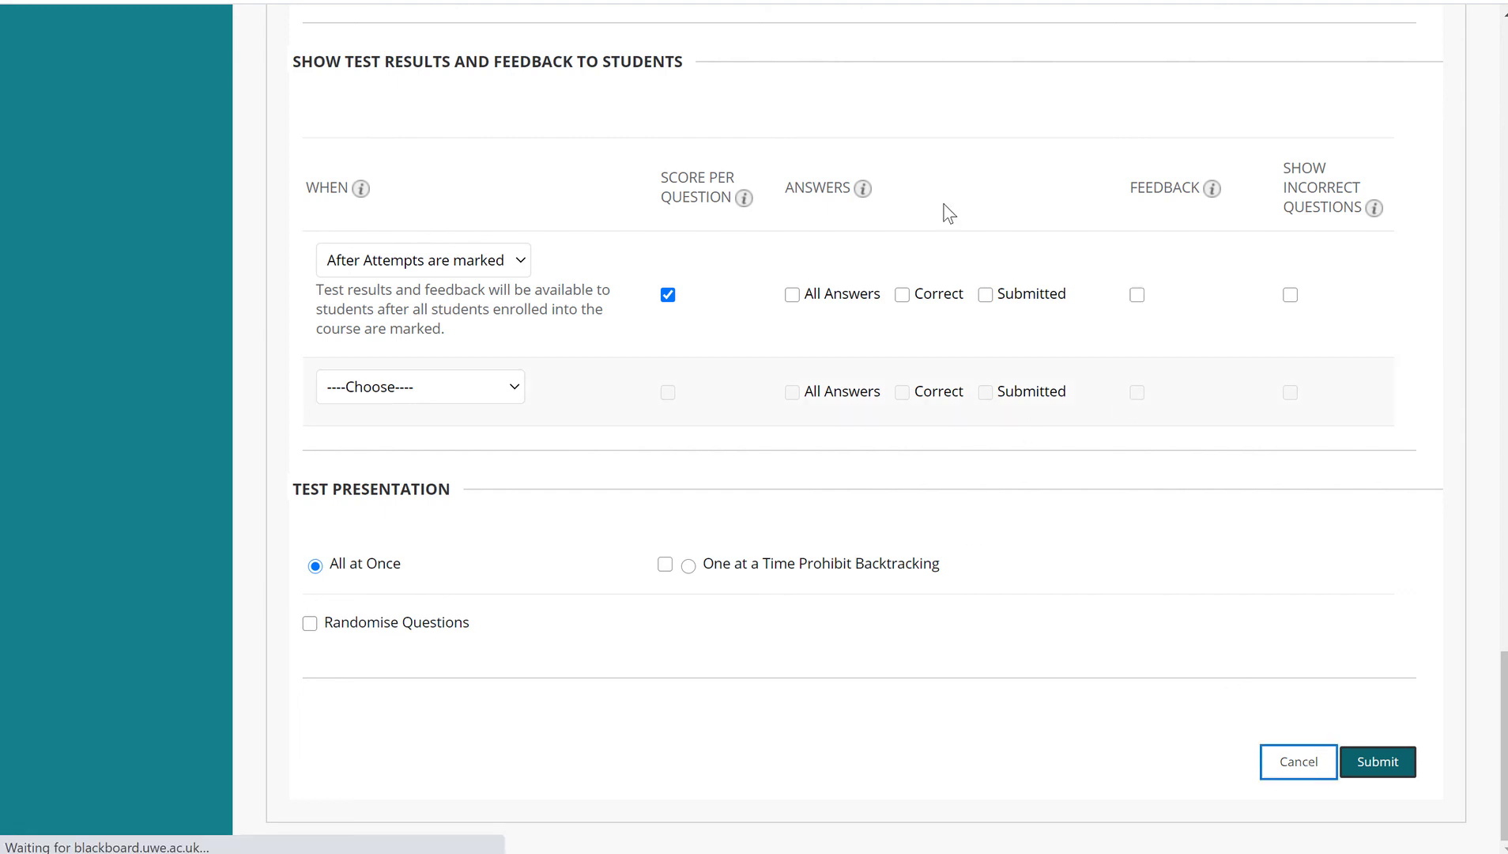